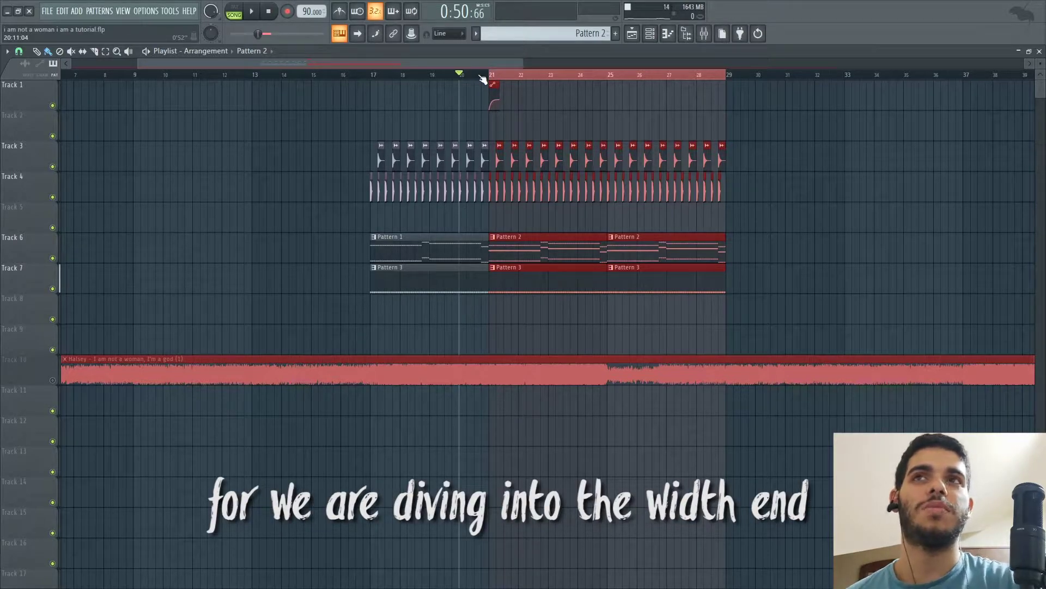
# - Play the arrangement from bar 17, then stop
pyautogui.press('space')
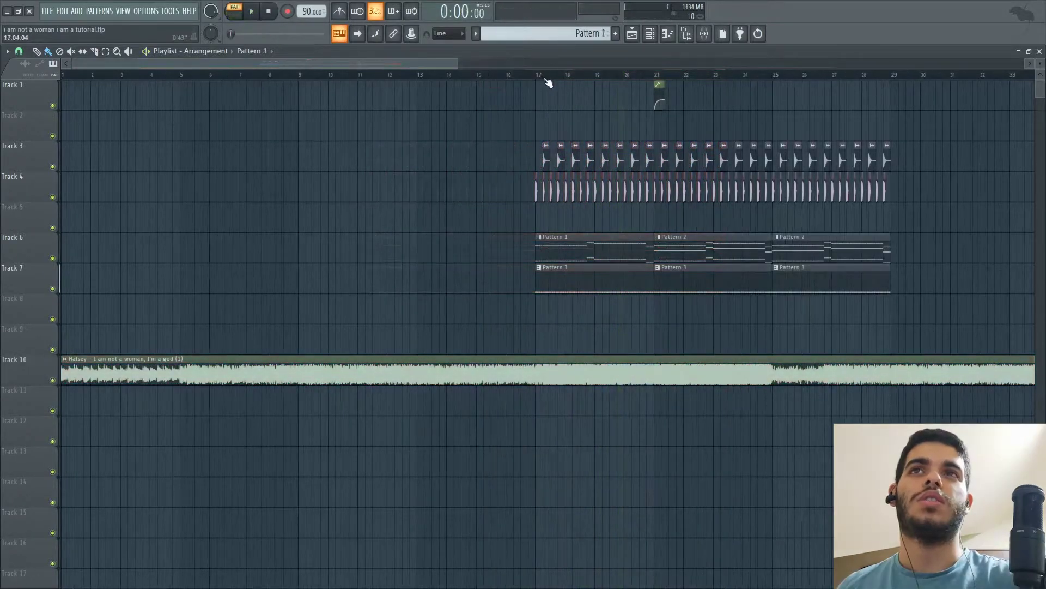
pyautogui.click(545, 78)
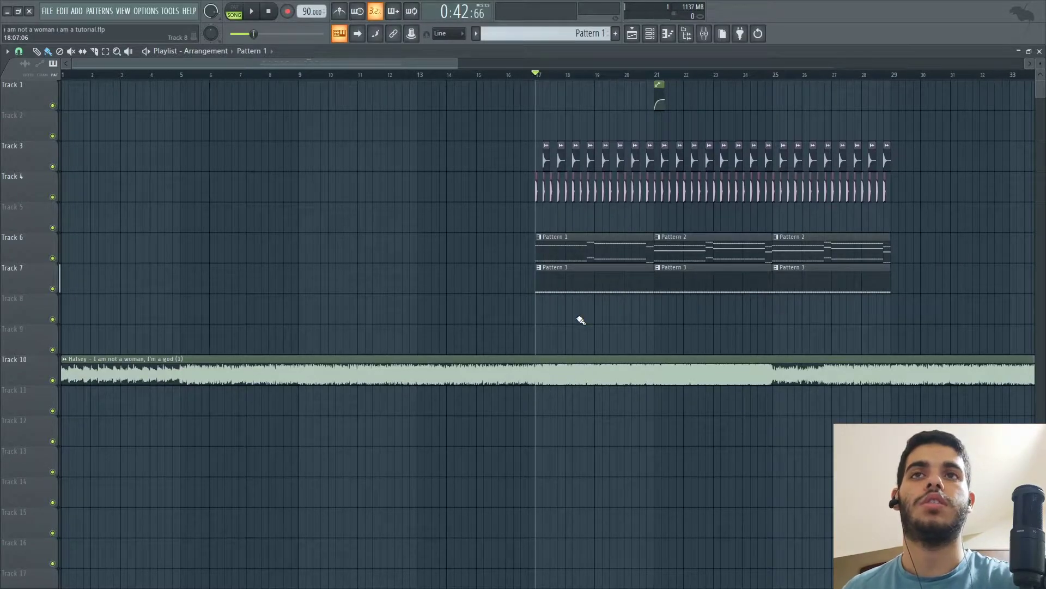
pyautogui.press('space')
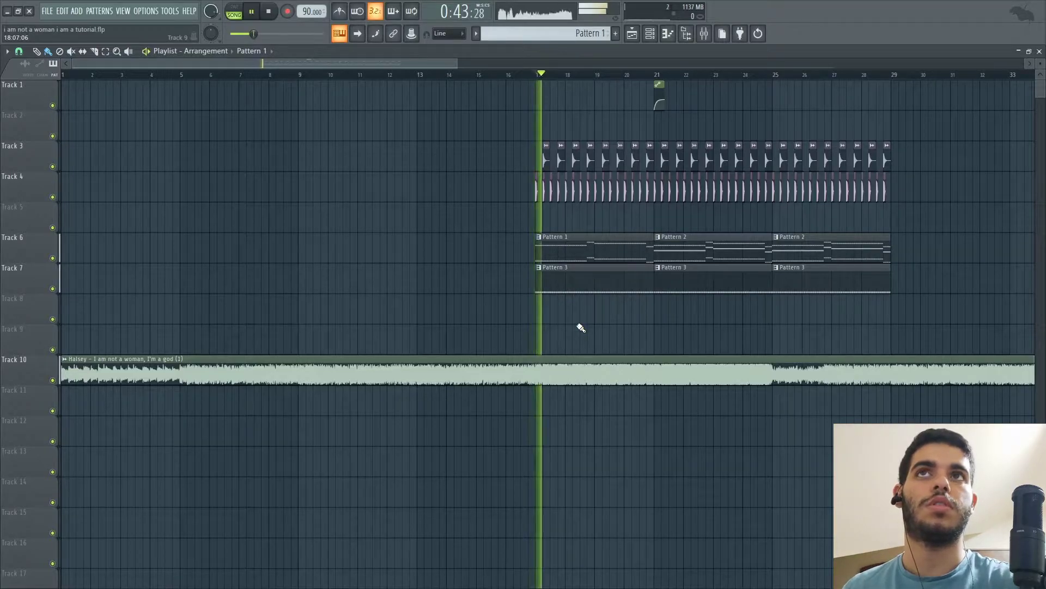
pyautogui.press('space')
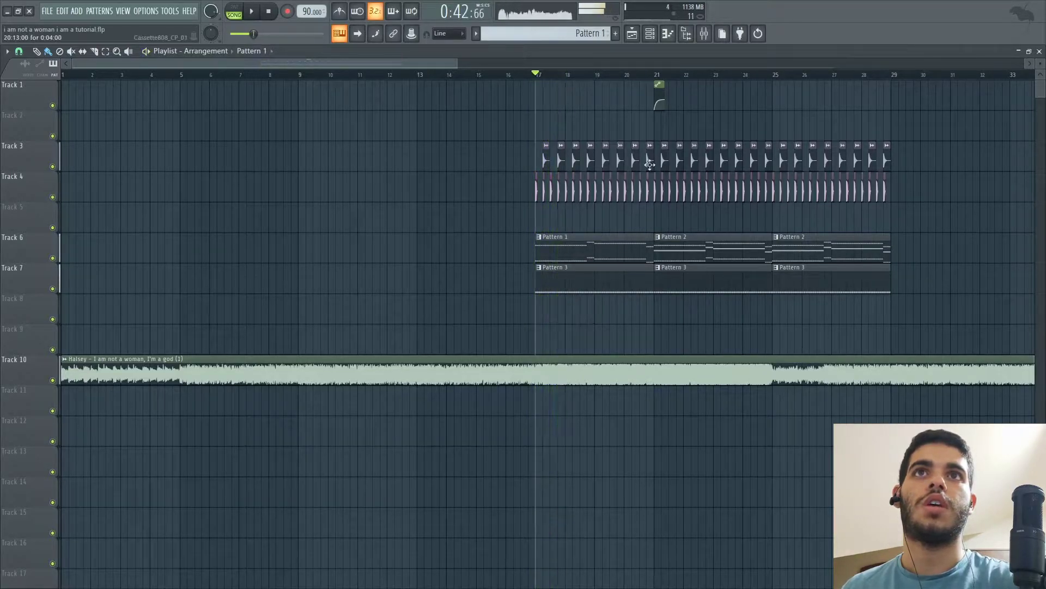
# - Play from bar 21, skip further ahead, then stop back at bar 17
pyautogui.click(657, 76)
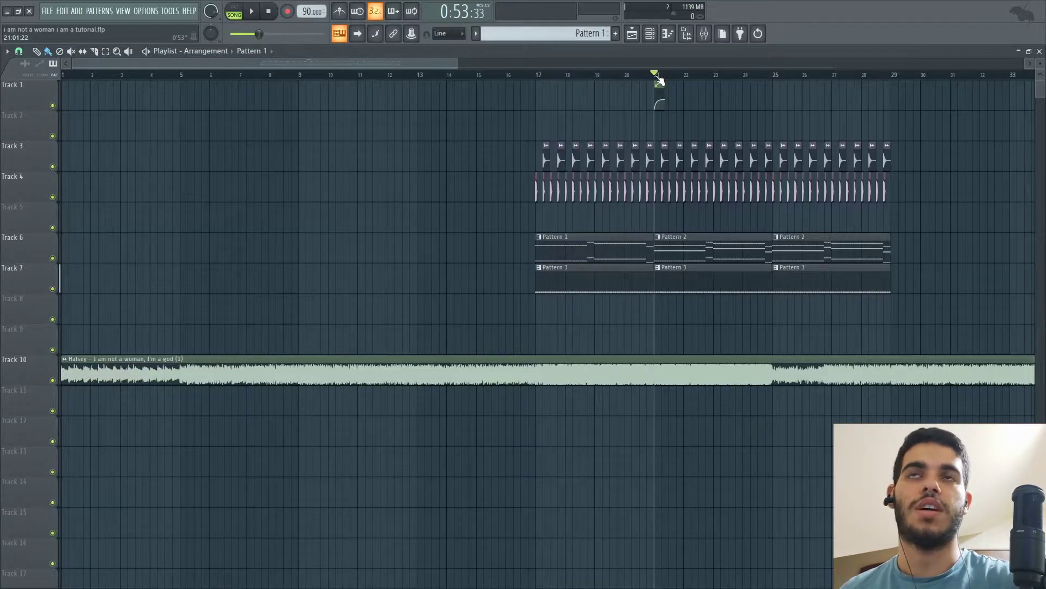
pyautogui.press('space')
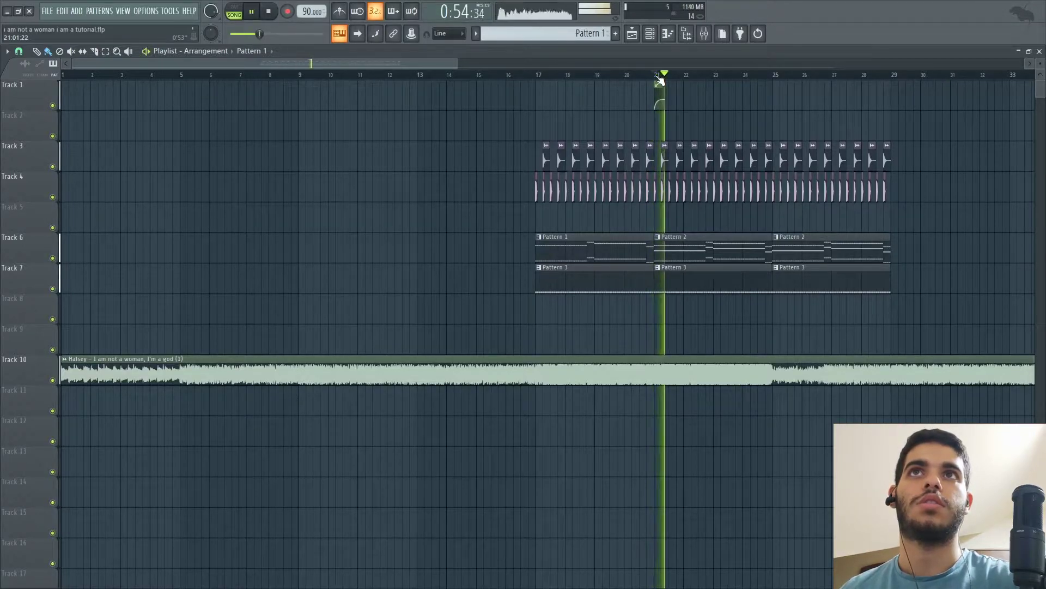
pyautogui.click(689, 77)
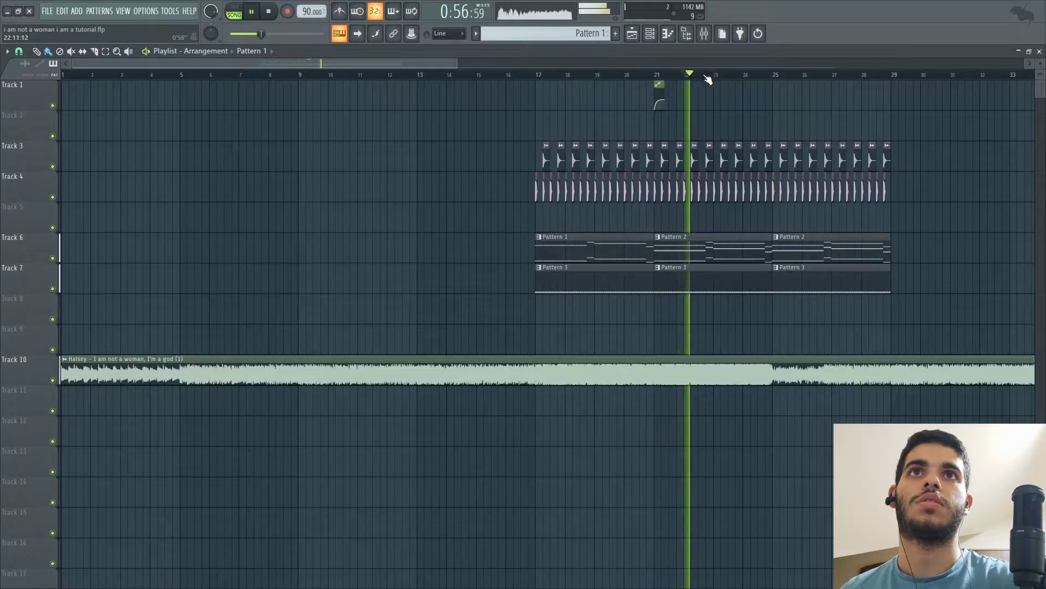
pyautogui.click(705, 76)
pyautogui.press('space')
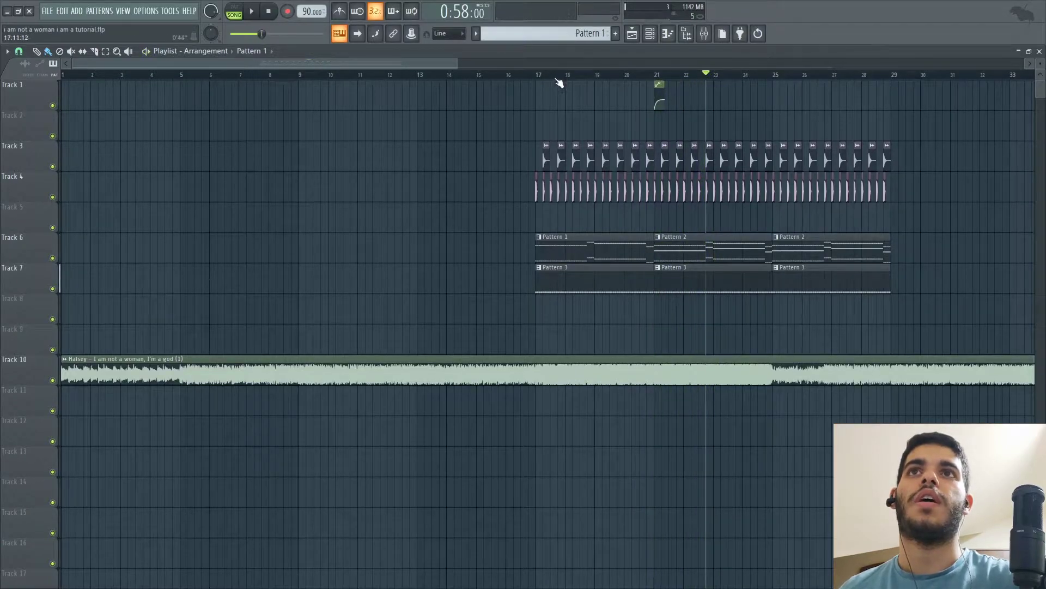
# - Show the channel rack, mute Higher Bass Layer, and switch to pattern (PAT) playback
pyautogui.click(705, 33)
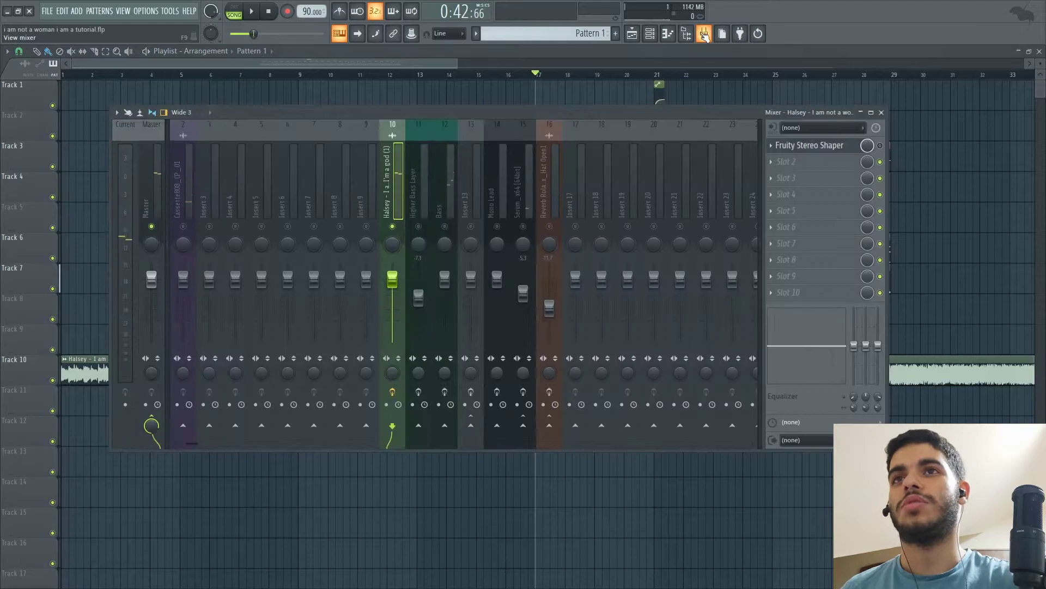
pyautogui.click(650, 34)
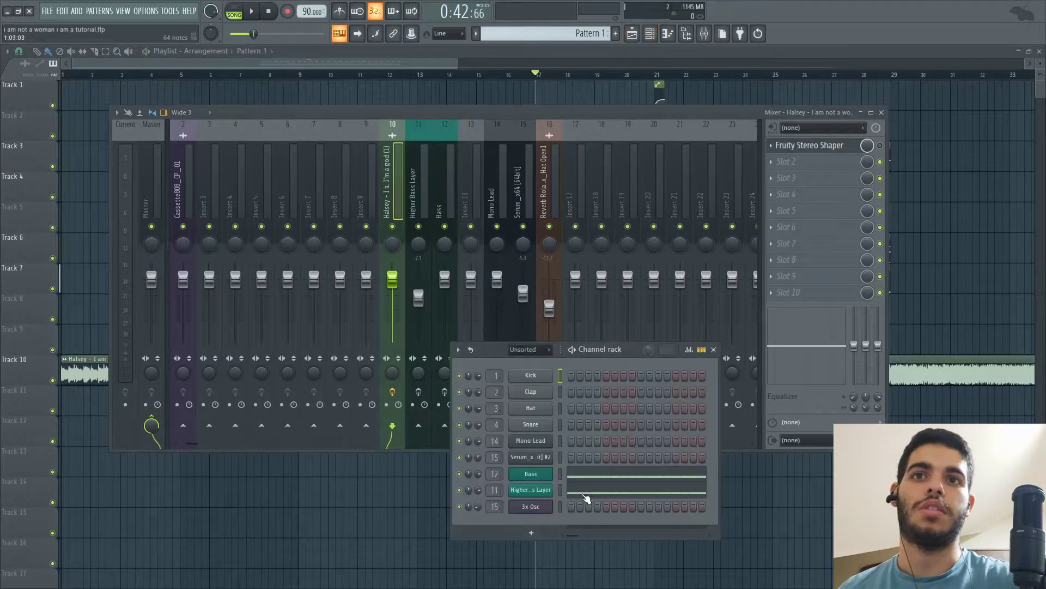
pyautogui.click(459, 490)
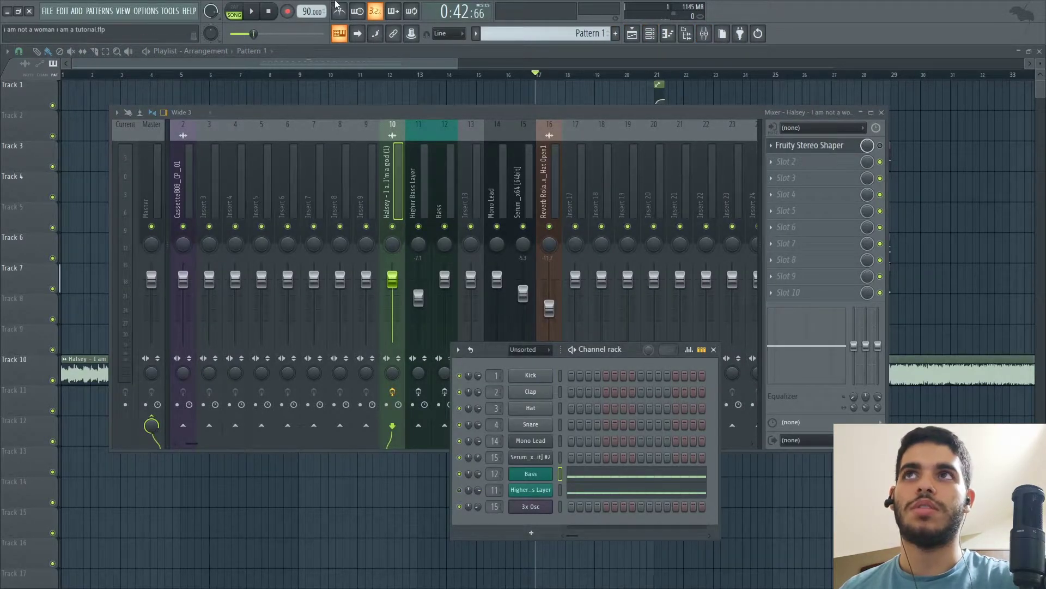
pyautogui.click(247, 7)
# - Review the Bass piano roll (G3, C4, B3, F3), then open the Bass channel's Serum
pyautogui.click(567, 470)
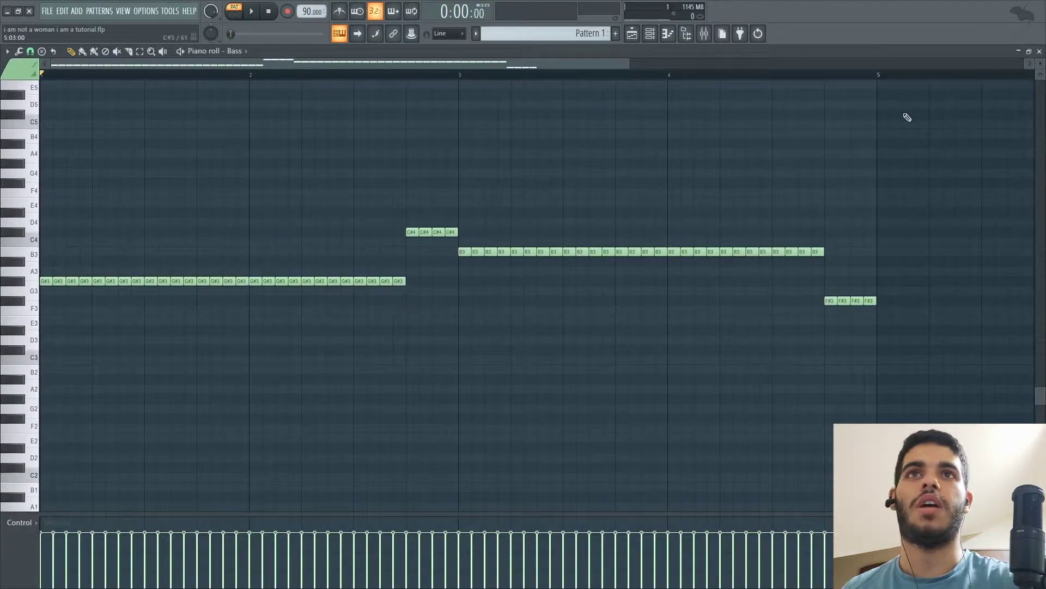
pyautogui.click(1040, 52)
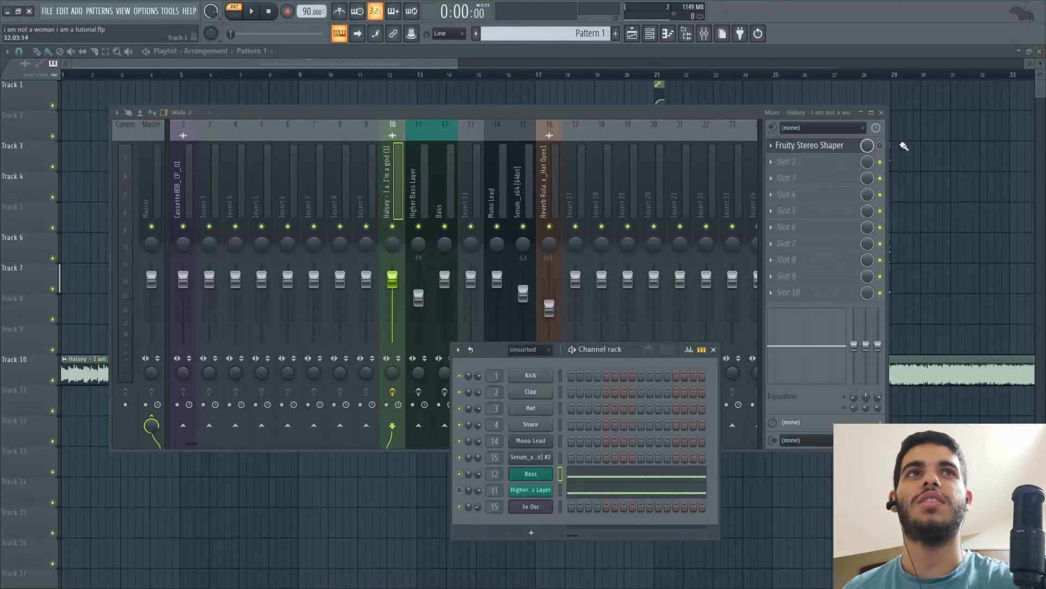
pyautogui.click(548, 477)
# - Compare oscillator B's wavetable frames 129 and 256 and check Morph options, ending on frame 129
pyautogui.press('F9')
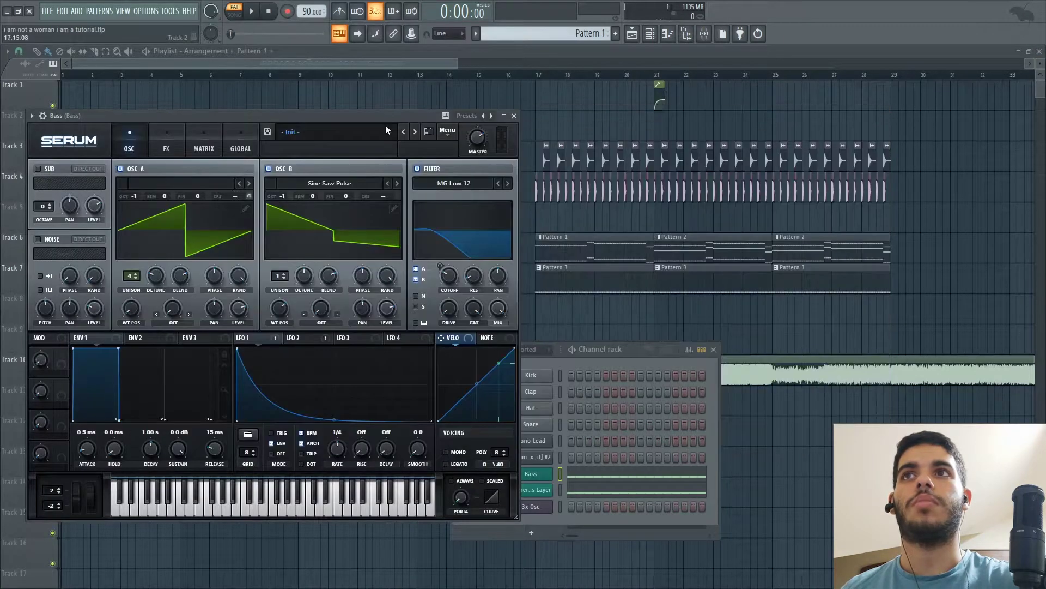
pyautogui.moveTo(385, 119); pyautogui.dragTo(580, 75)
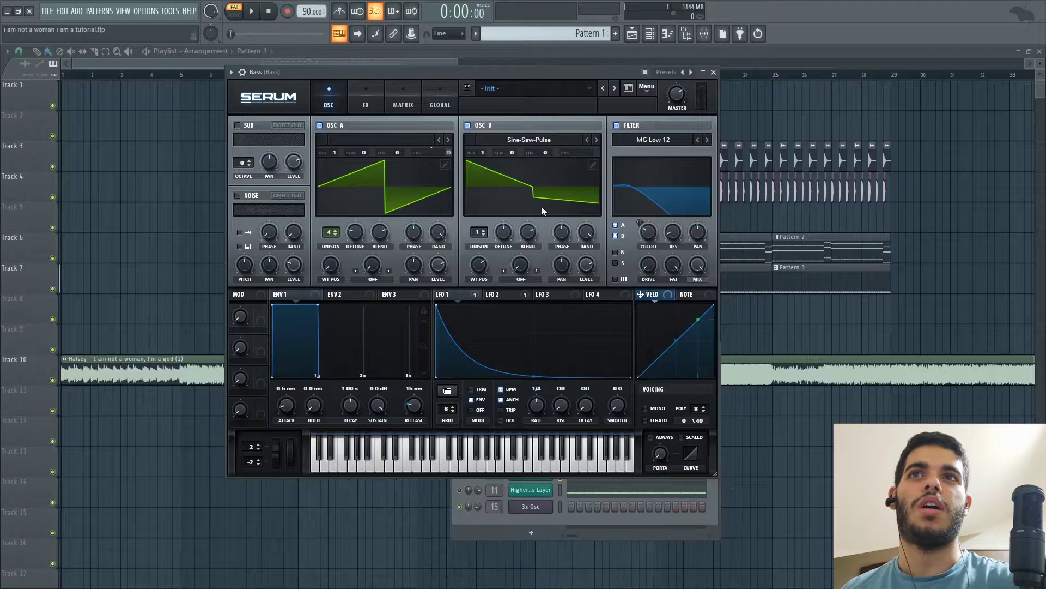
pyautogui.click(594, 164)
pyautogui.click(268, 400)
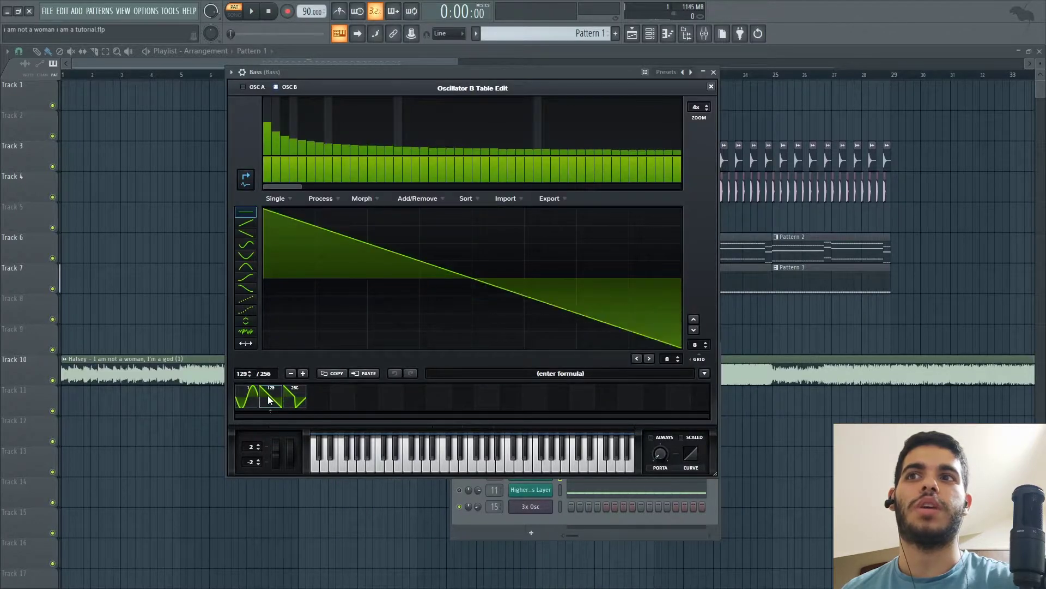
pyautogui.click(288, 406)
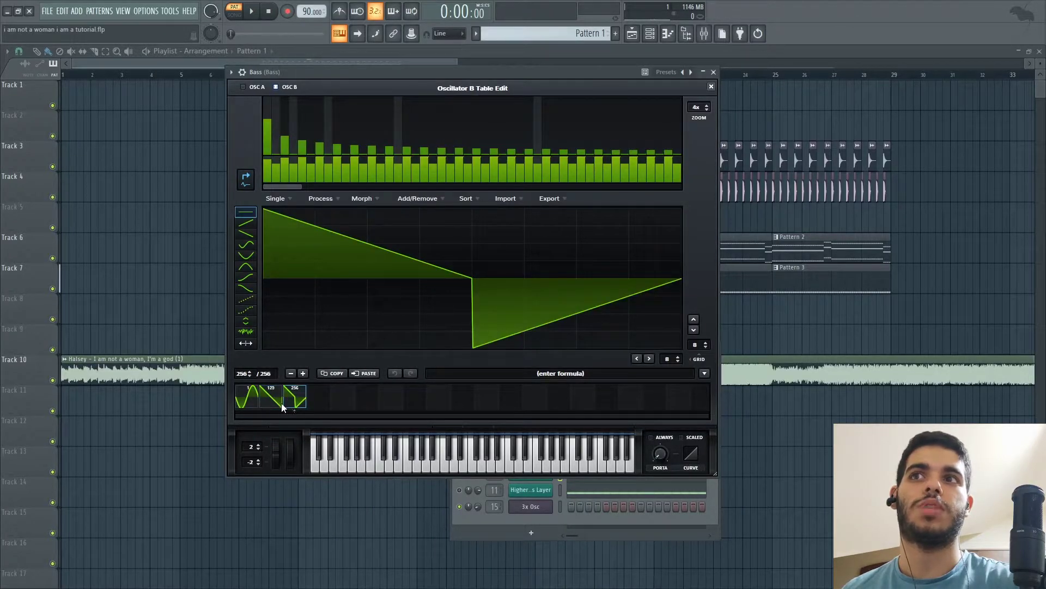
pyautogui.click(281, 406)
pyautogui.click(362, 199)
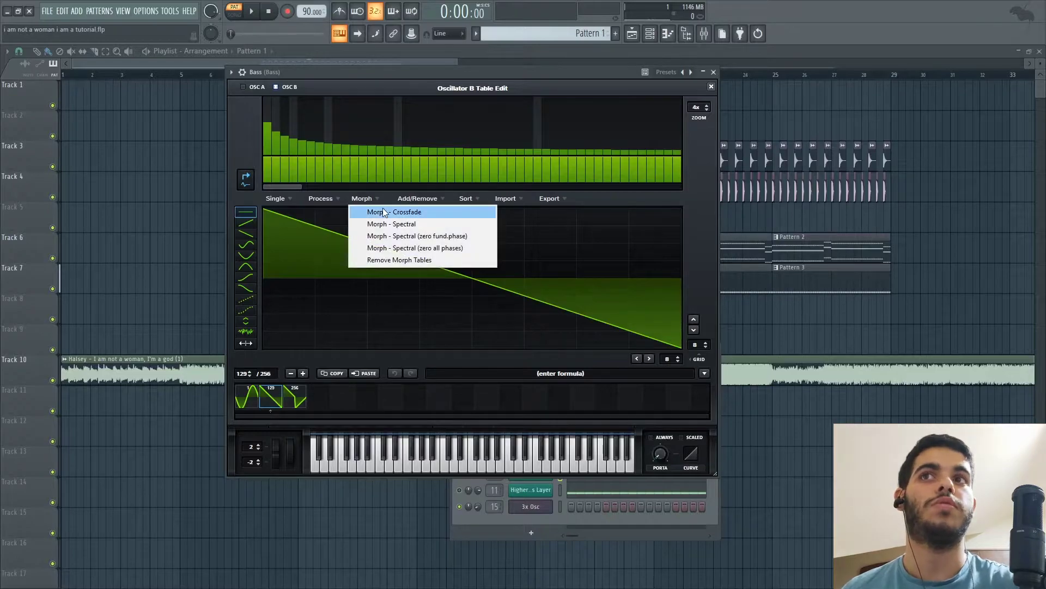
pyautogui.click(712, 87)
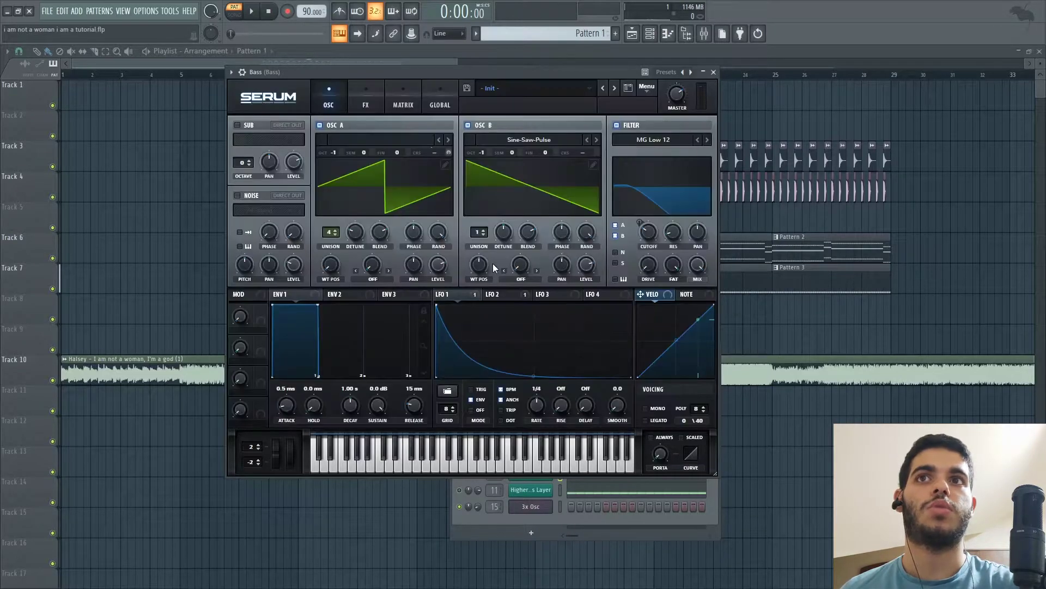
# - Set oscillator B's wavetable position to about 172
pyautogui.moveTo(481, 265)
pyautogui.mouseDown()
pyautogui.moveTo(508, 222)
pyautogui.moveTo(495, 259)
pyautogui.mouseUp()
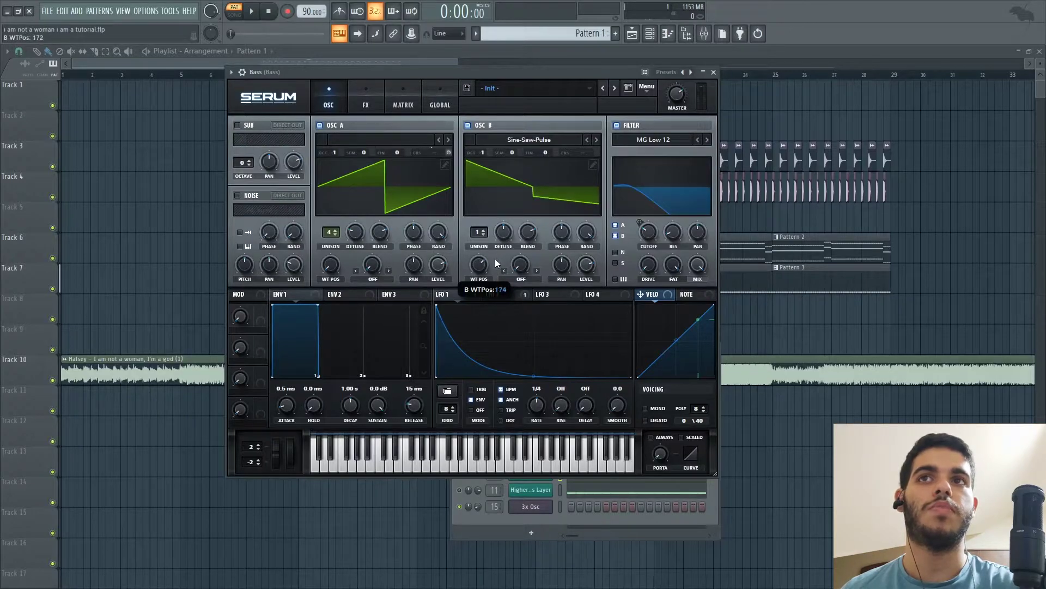
pyautogui.click(524, 519)
pyautogui.click(513, 78)
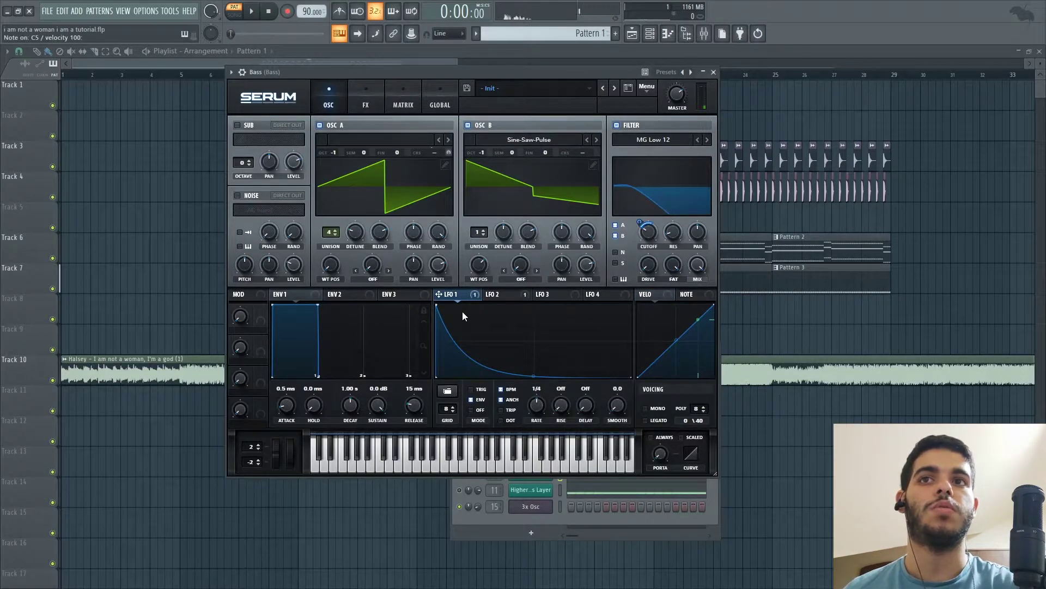
# - With the filter off, play the Bass pattern with and without oscillator B
pyautogui.click(616, 126)
pyautogui.press('space')
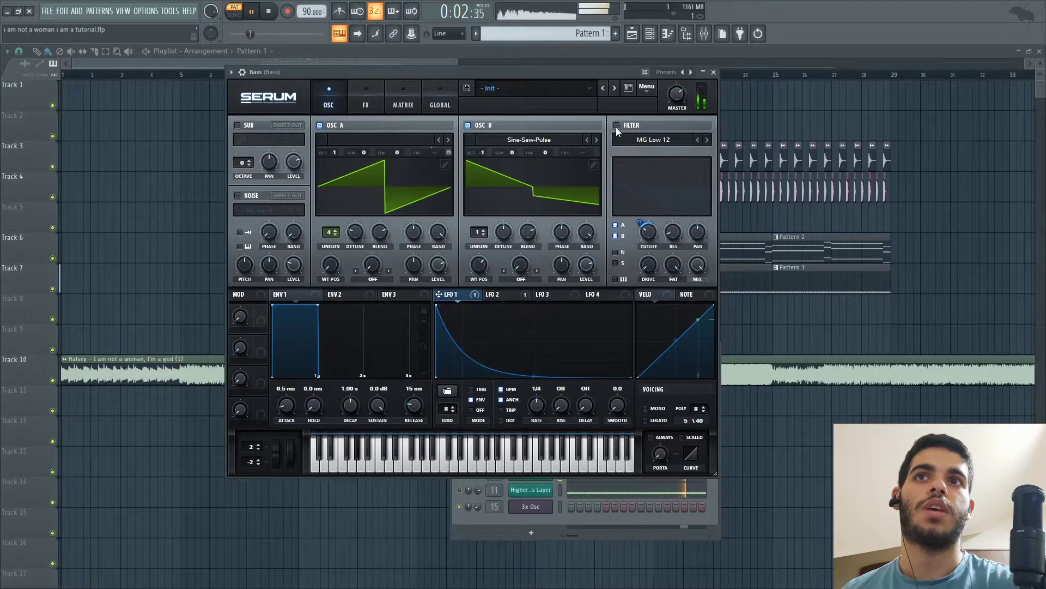
pyautogui.press('space')
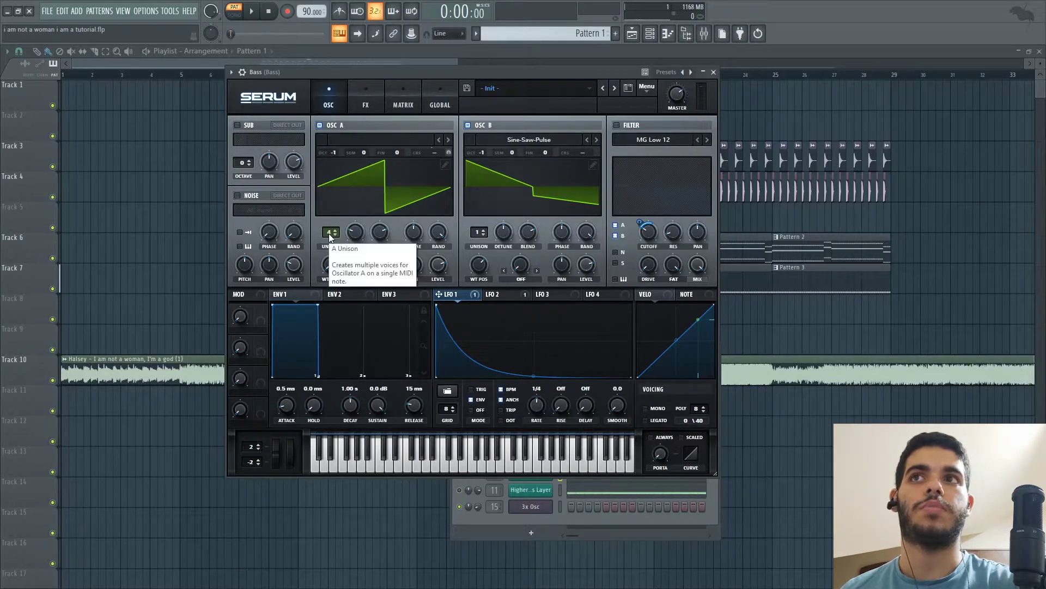
pyautogui.click(468, 125)
pyautogui.press('space')
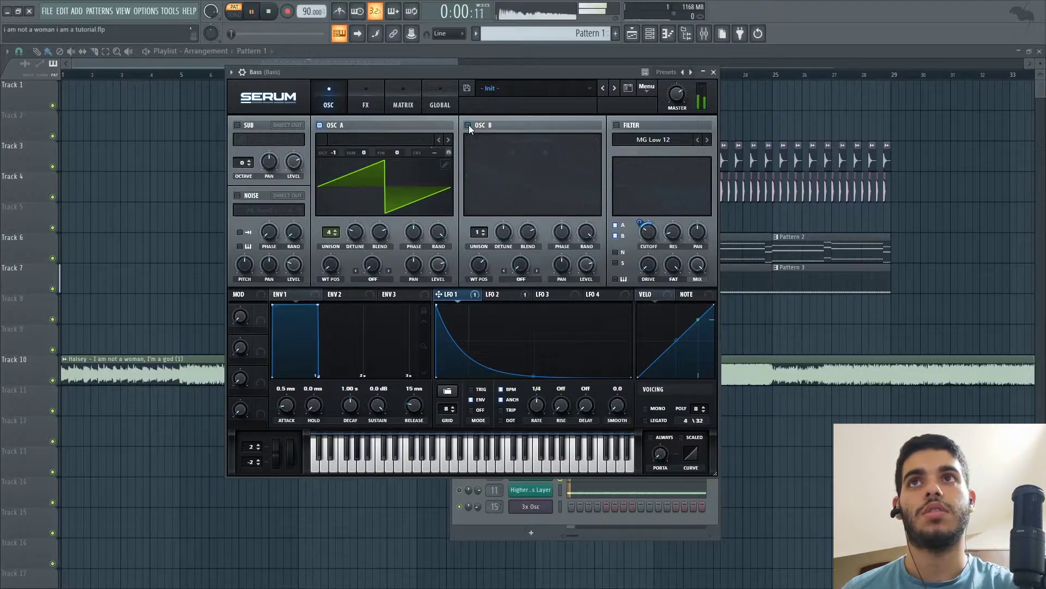
pyautogui.press('space')
pyautogui.click(467, 125)
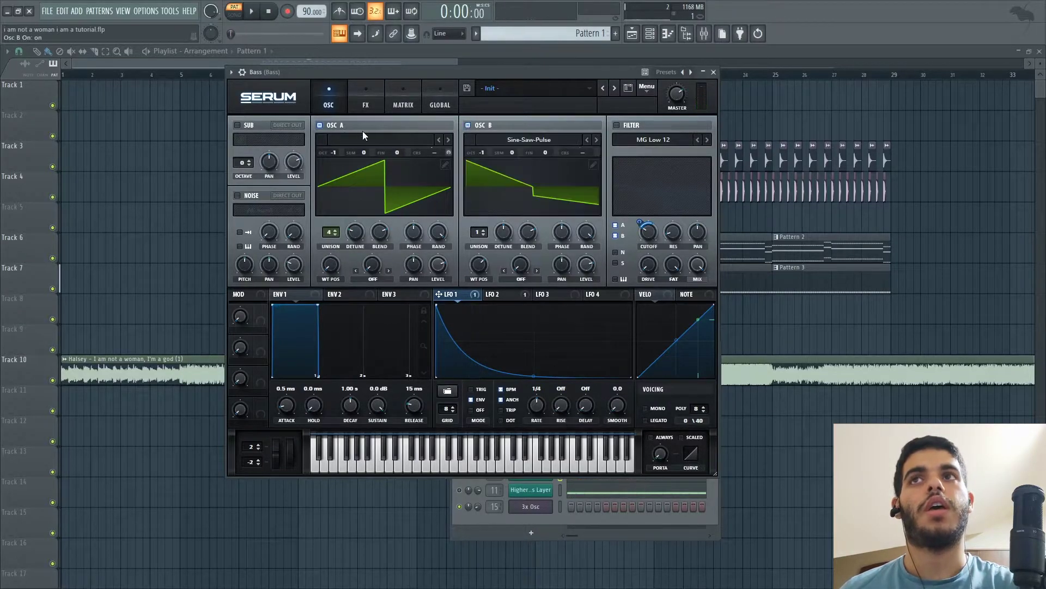
# - Audition oscillator B alone, re-enable the filter, then turn both oscillators back on
pyautogui.click(319, 125)
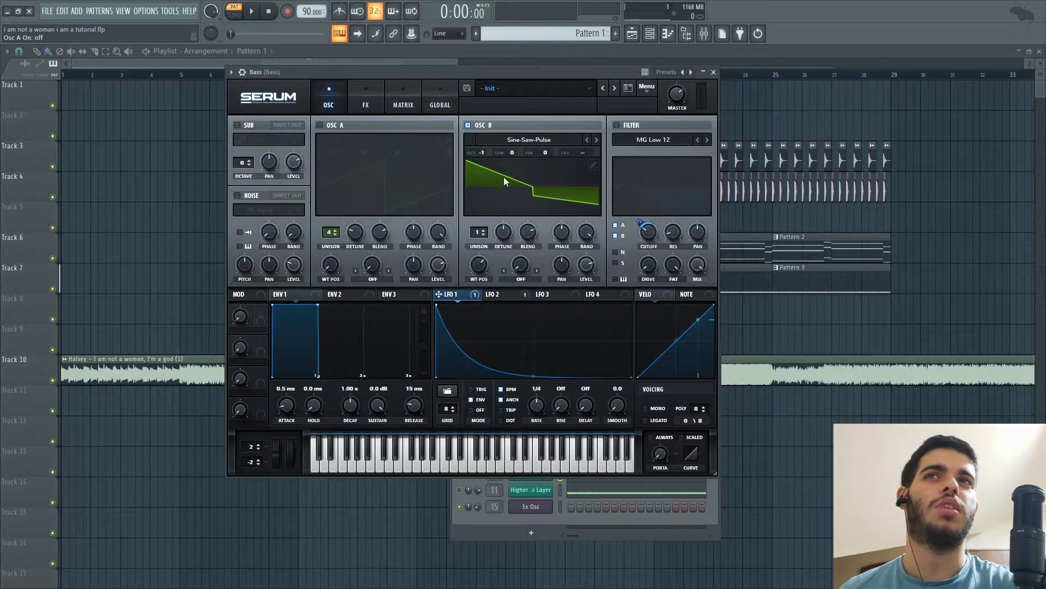
pyautogui.press('space')
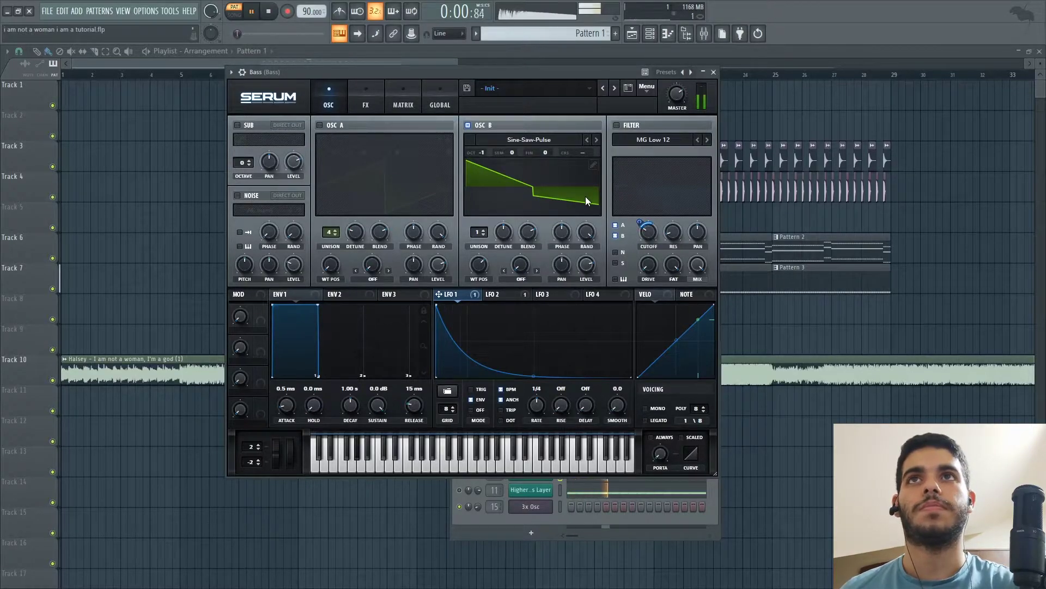
pyautogui.press('space')
pyautogui.click(628, 124)
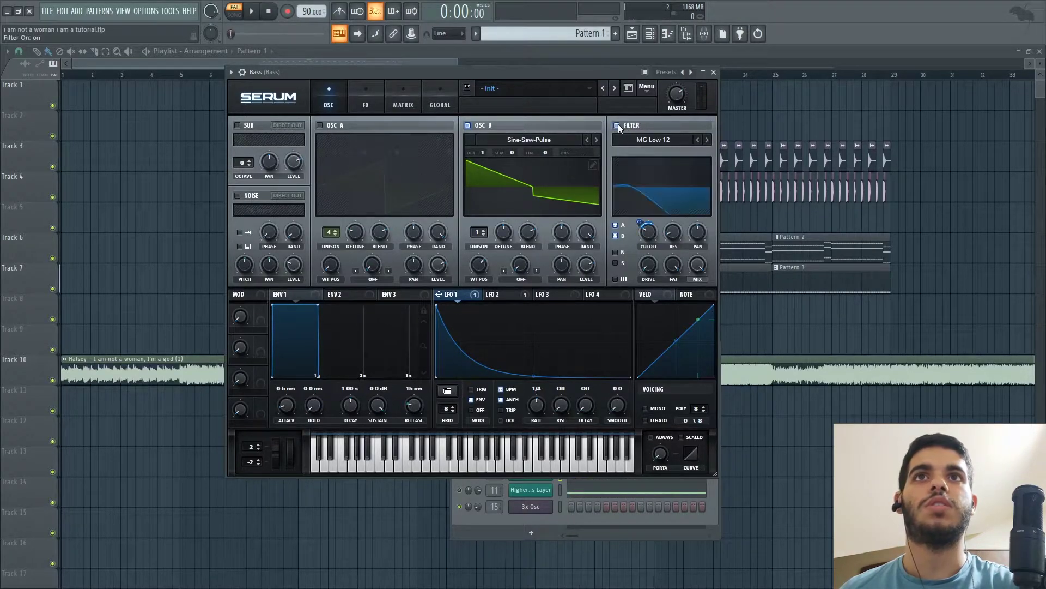
pyautogui.press('space')
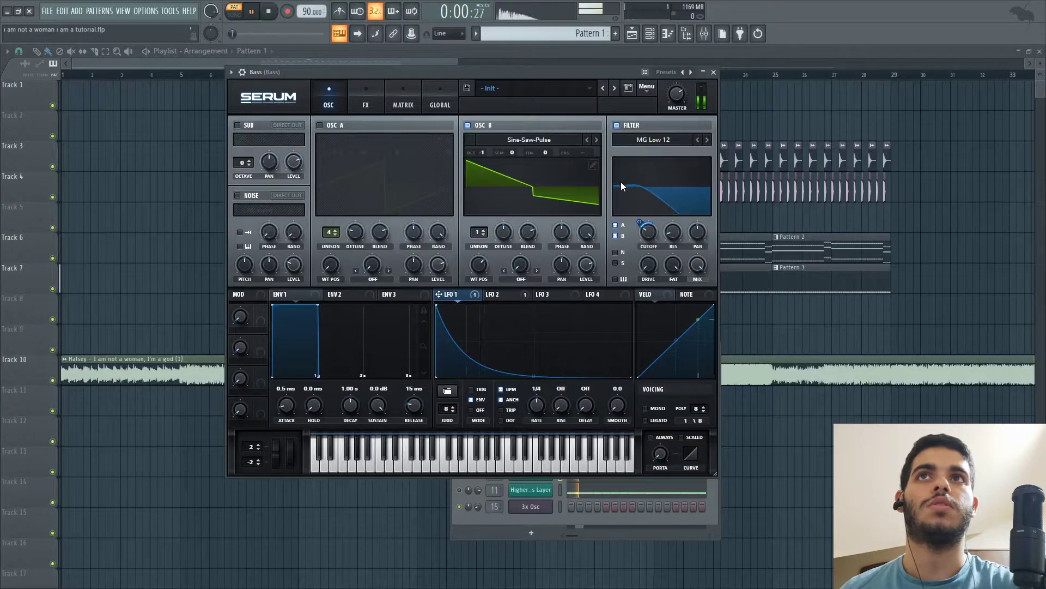
pyautogui.click(467, 125)
pyautogui.click(319, 124)
pyautogui.click(465, 125)
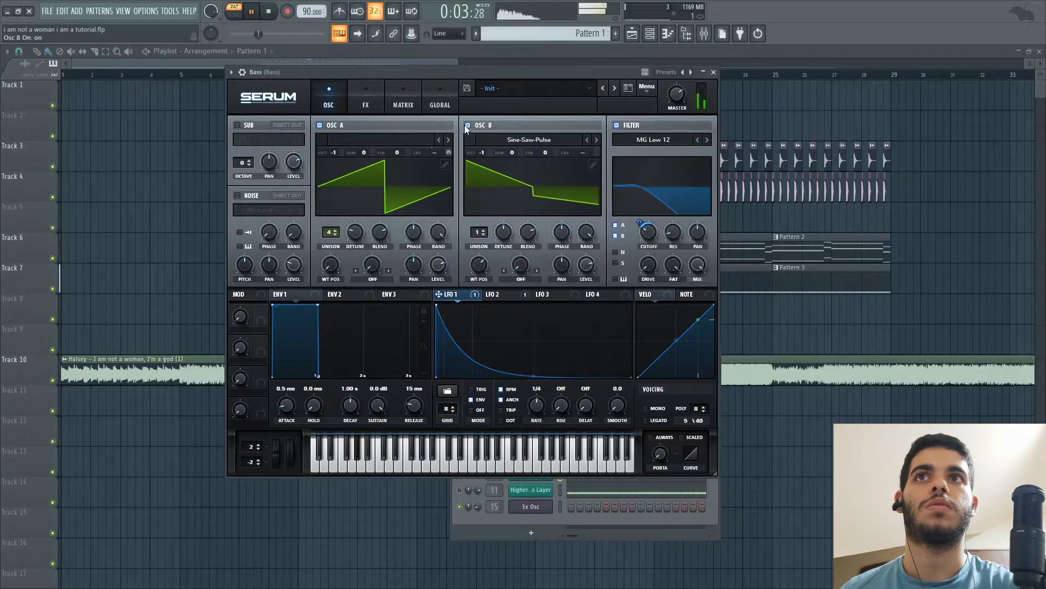
# - Stop playback, show the LFO 2 settings, and switch oscillator B off
pyautogui.press('space')
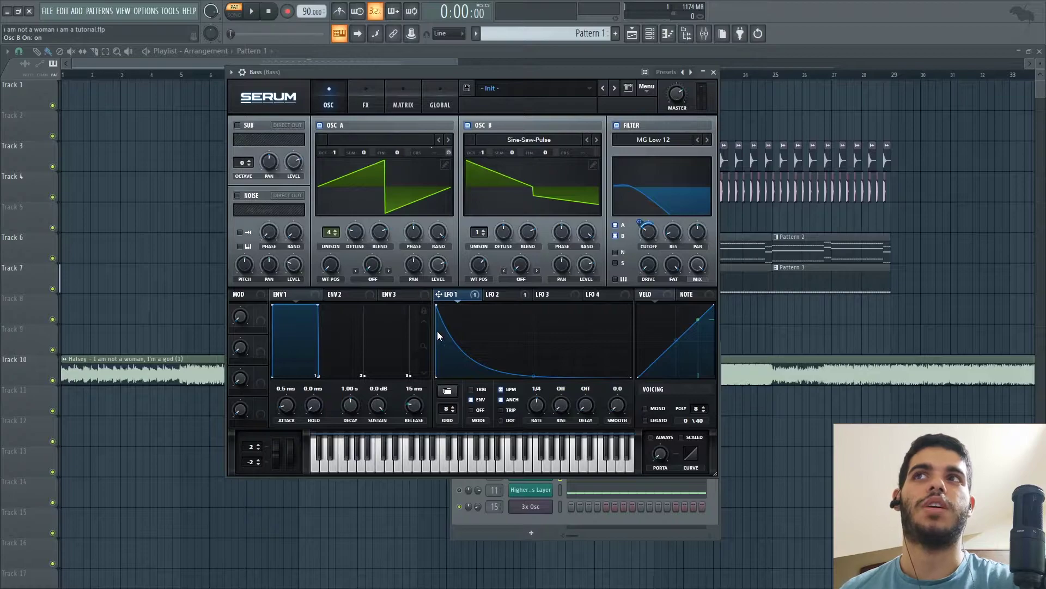
pyautogui.click(500, 295)
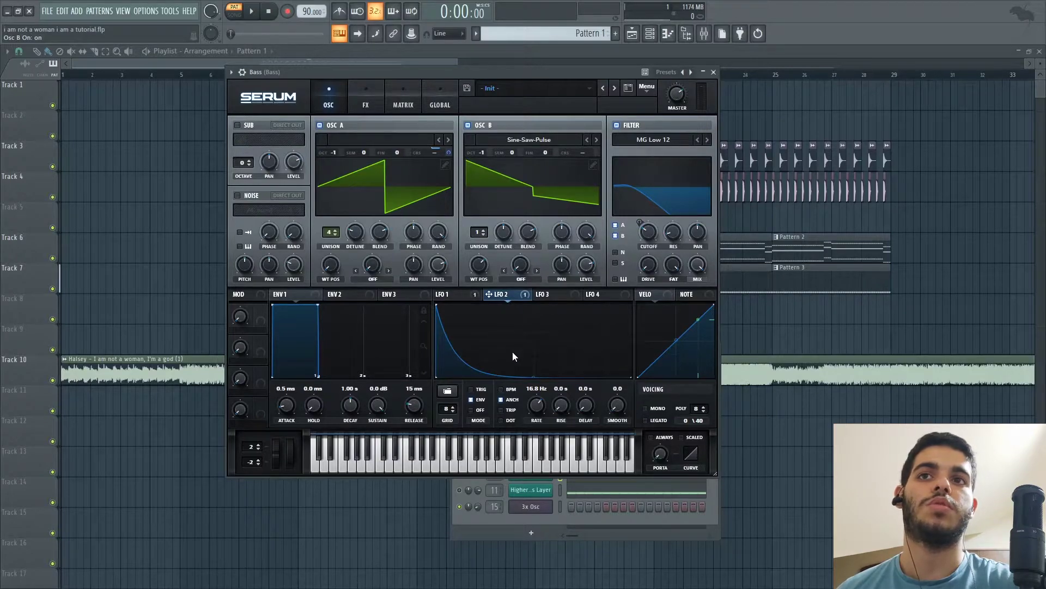
pyautogui.click(468, 126)
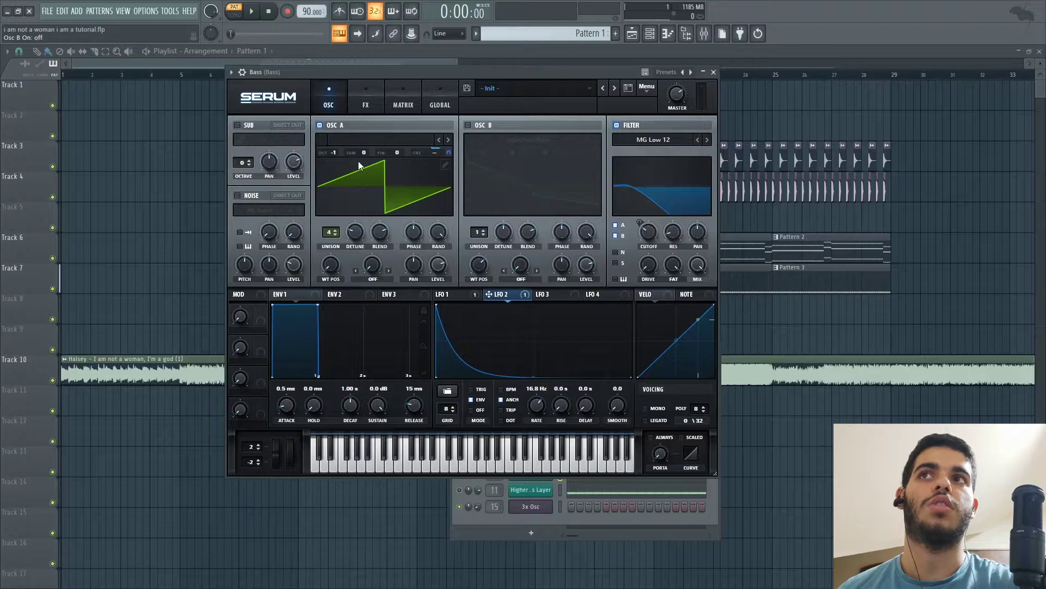
# - Sweep LFO 2's rate down to 0.8 Hz and back up to about 15 Hz while playing C5
pyautogui.press('z')
pyautogui.press('z')
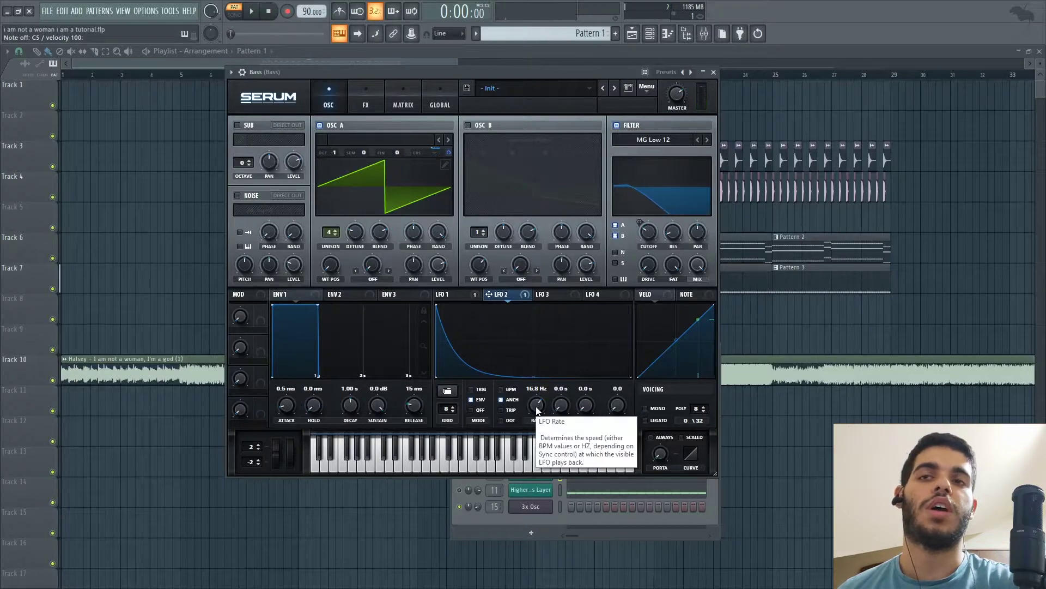
pyautogui.press('z')
pyautogui.press('z')
pyautogui.moveTo(537, 410); pyautogui.dragTo(550, 385)
pyautogui.press('z')
pyautogui.press('z')
pyautogui.press('z')
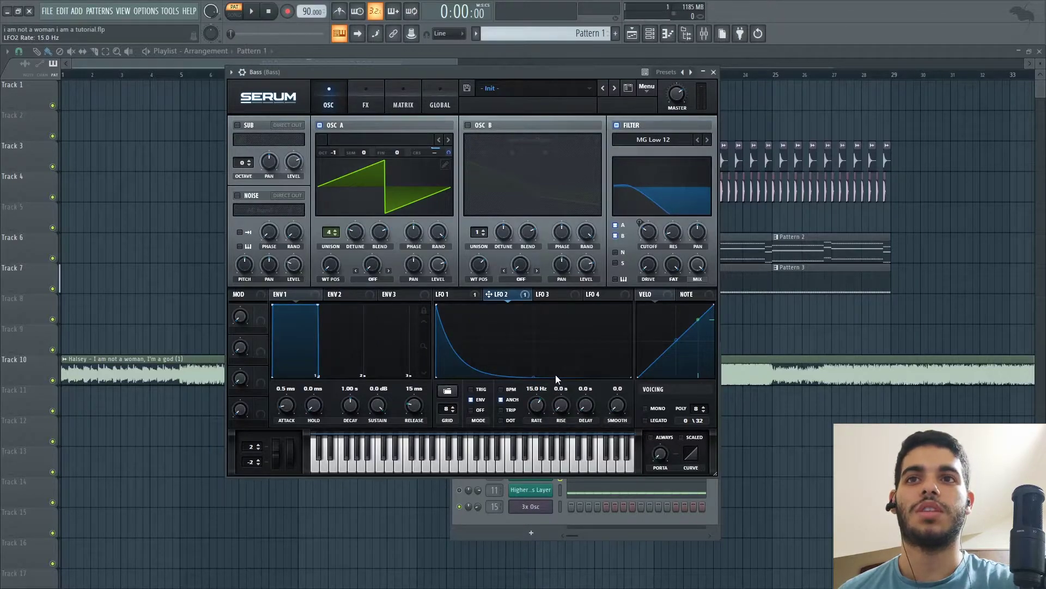
# - Turn oscillator B back on, check the FX page, and close the Bass Serum
pyautogui.click(469, 126)
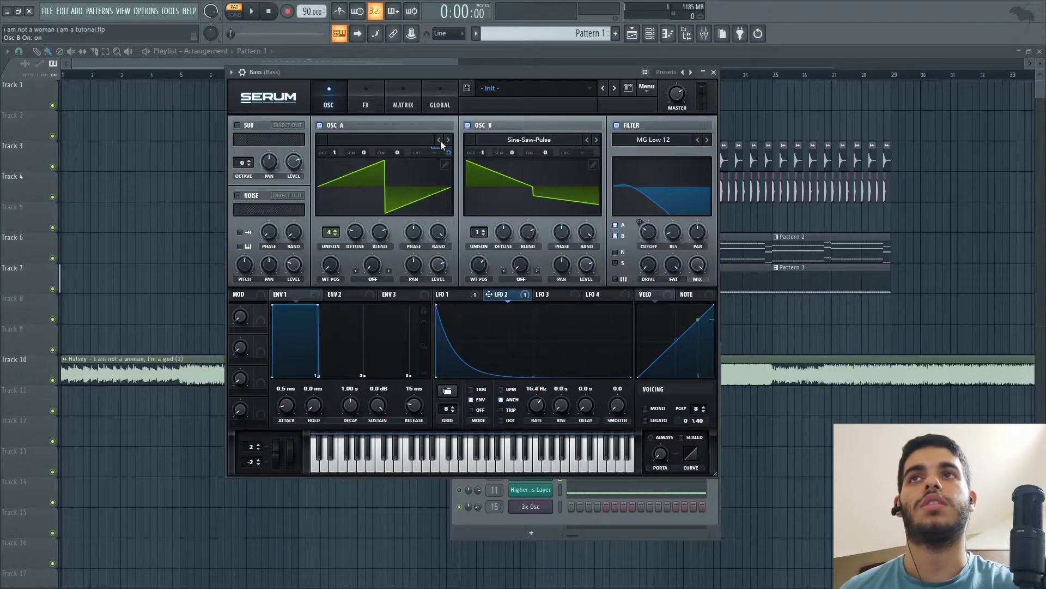
pyautogui.click(366, 98)
pyautogui.click(333, 96)
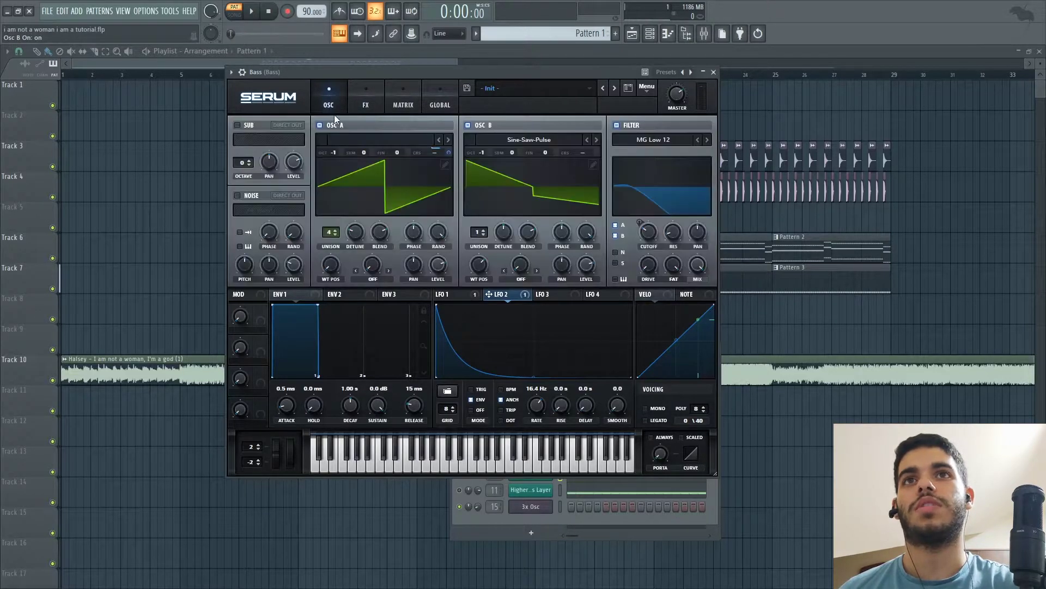
pyautogui.click(715, 73)
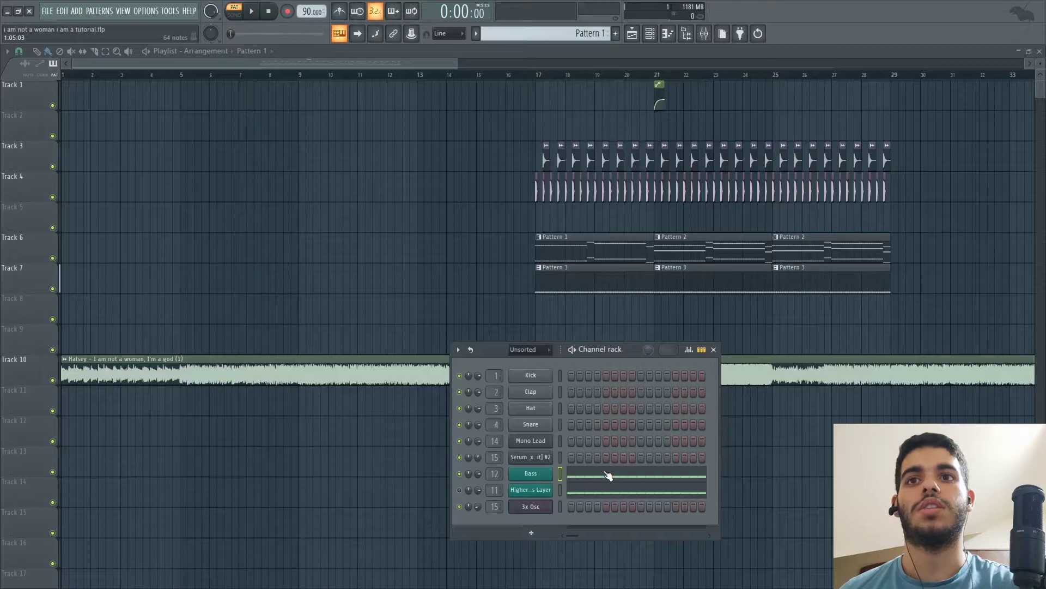
# - Play the Bass pattern while viewing its piano roll, then reopen the Bass Serum
pyautogui.press('space')
pyautogui.click(608, 475)
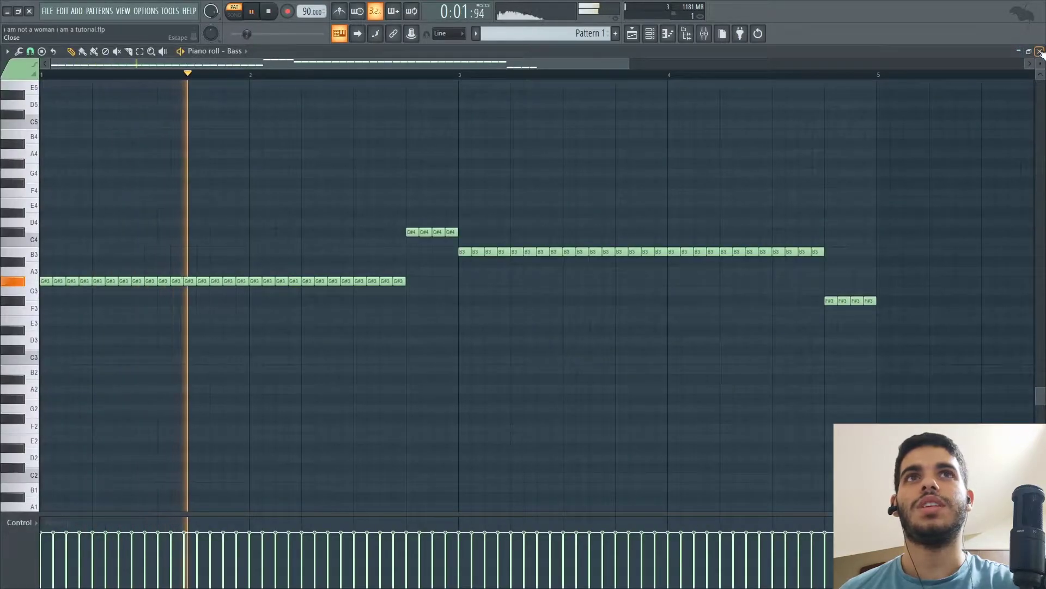
pyautogui.click(1040, 51)
pyautogui.press('space')
pyautogui.click(531, 472)
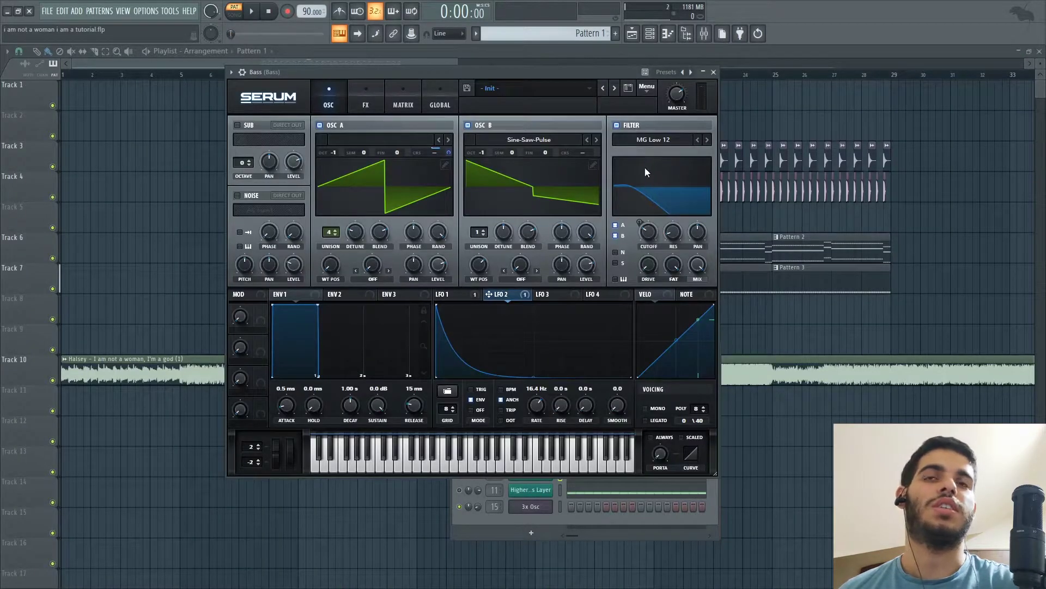
# - Open the Higher Bass Layer's Serum (saw on OSC A, MG Low 18 filter) and check Cutoff options
pyautogui.click(713, 71)
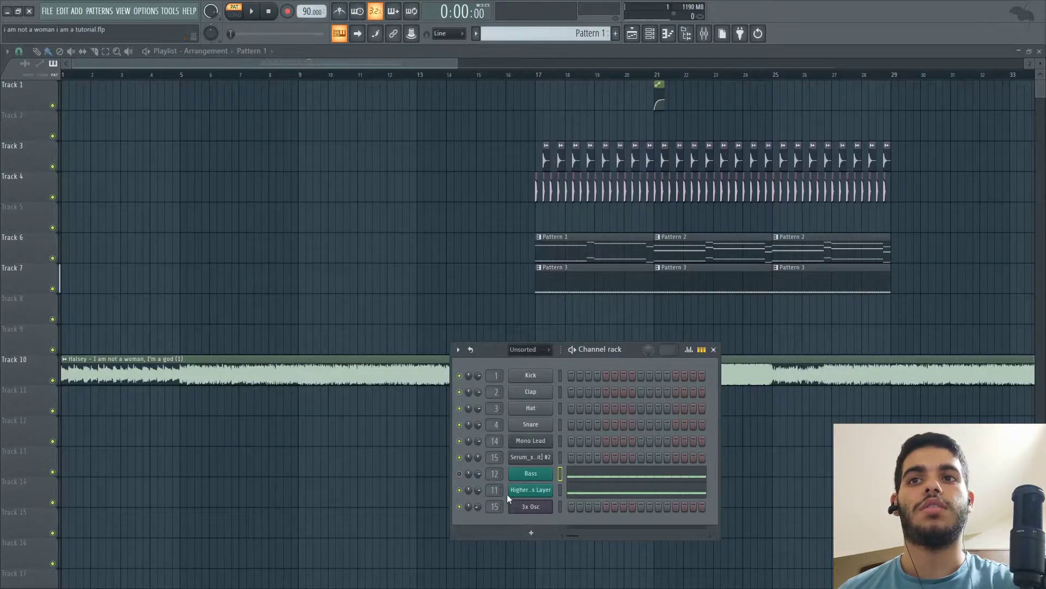
pyautogui.click(530, 472)
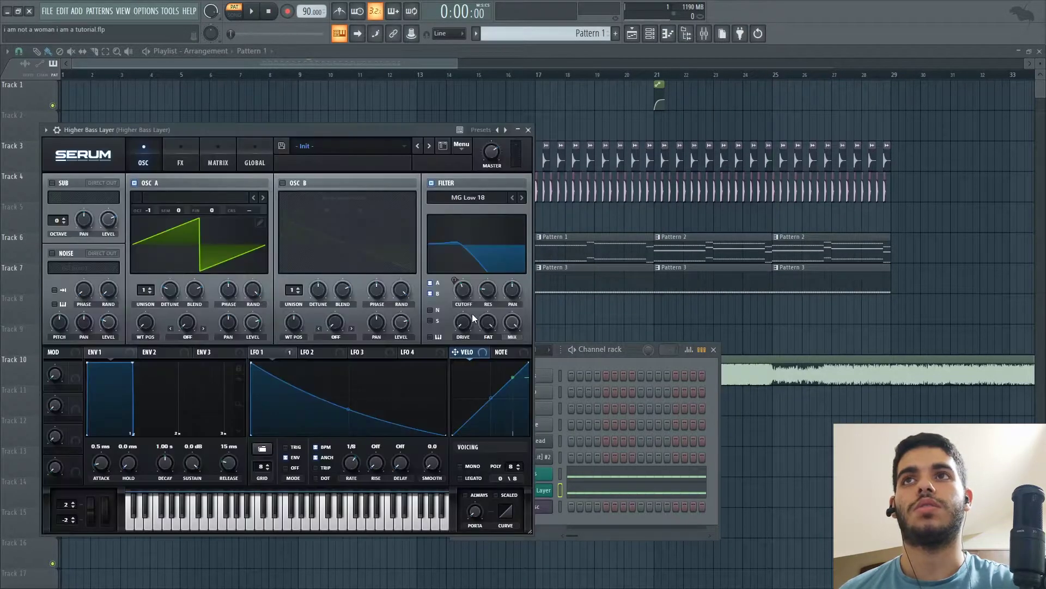
pyautogui.moveTo(401, 135); pyautogui.dragTo(436, 57)
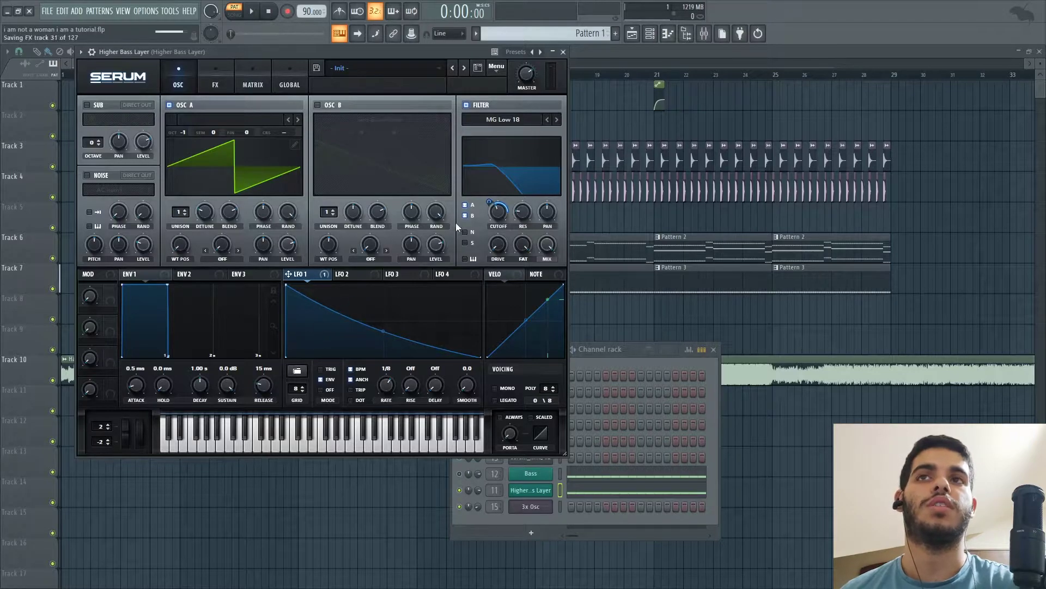
pyautogui.rightClick(501, 207)
pyautogui.click(493, 214)
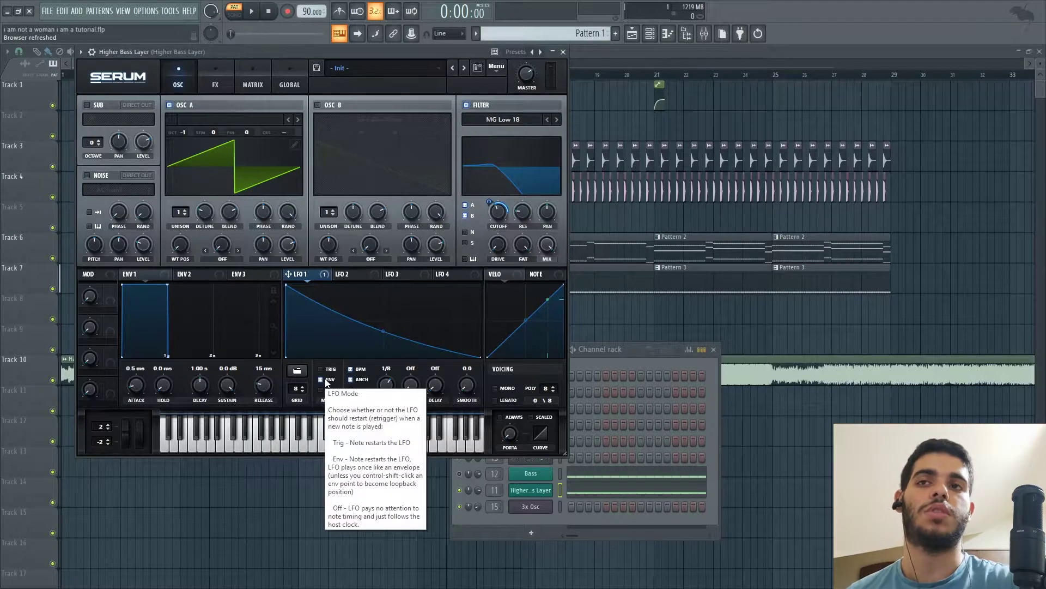
# - Play the Higher Bass Layer alongside the bass, twice
pyautogui.press('space')
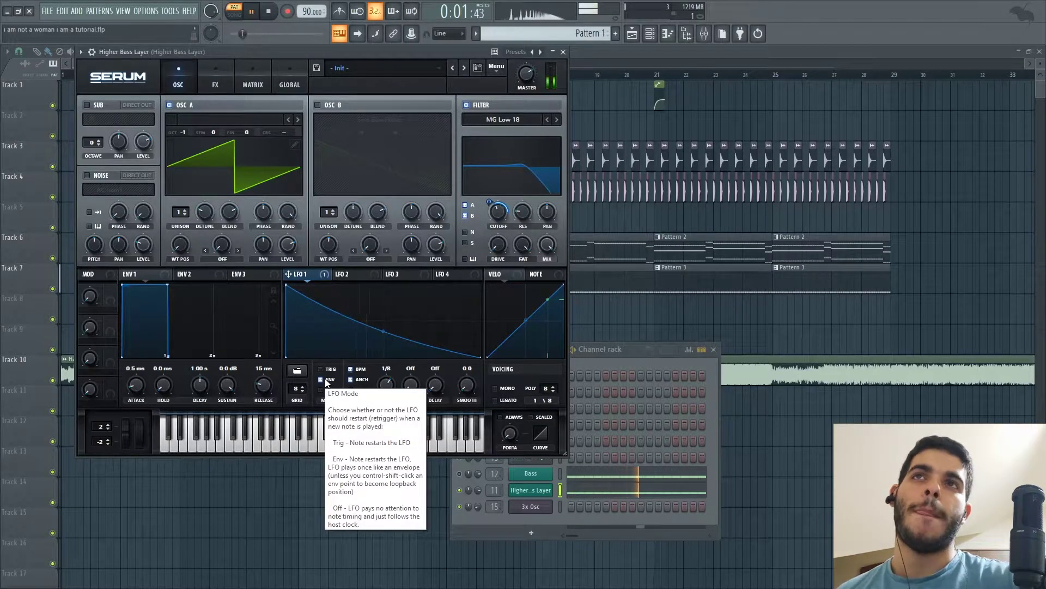
pyautogui.press('space')
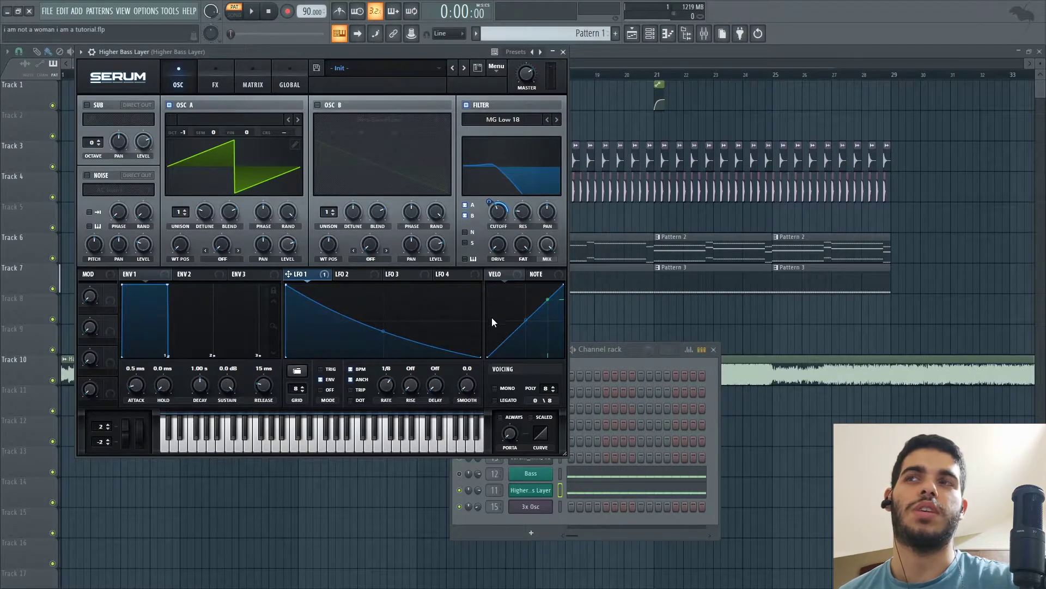
pyautogui.click(461, 483)
pyautogui.press('space')
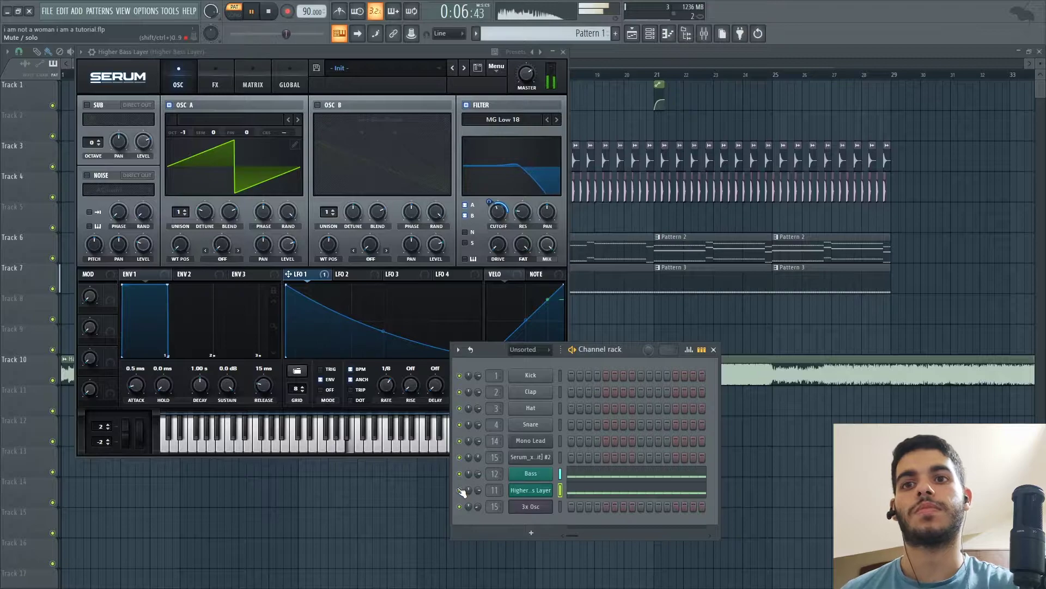
pyautogui.press('space')
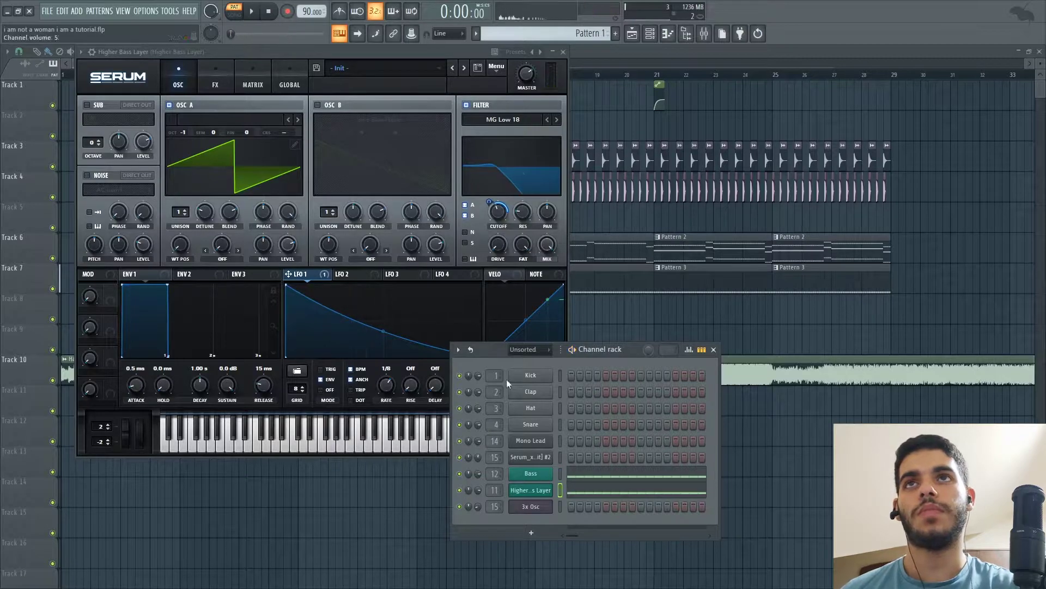
# - On Pattern 2, mute the Bass, Higher Bass Layer and 3x Osc channels
pyautogui.click(565, 52)
pyautogui.moveTo(458, 64); pyautogui.dragTo(516, 224)
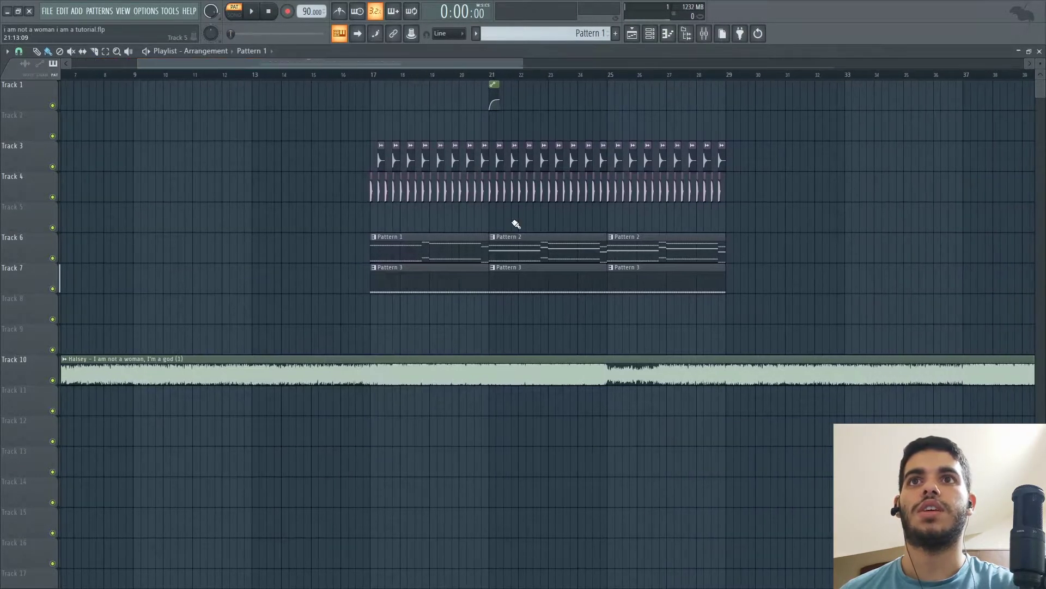
pyautogui.click(650, 34)
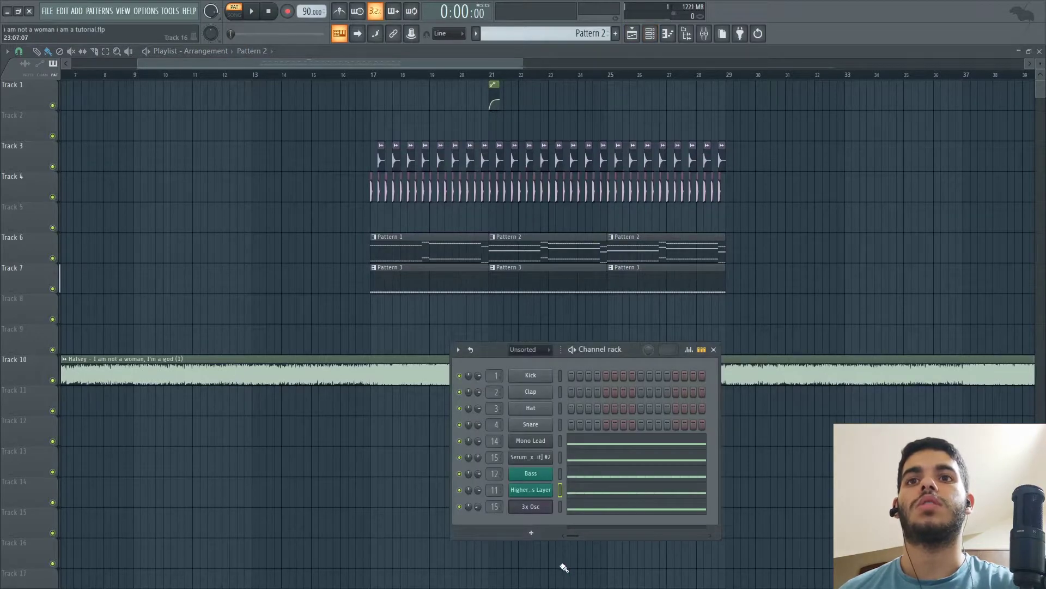
pyautogui.click(460, 473)
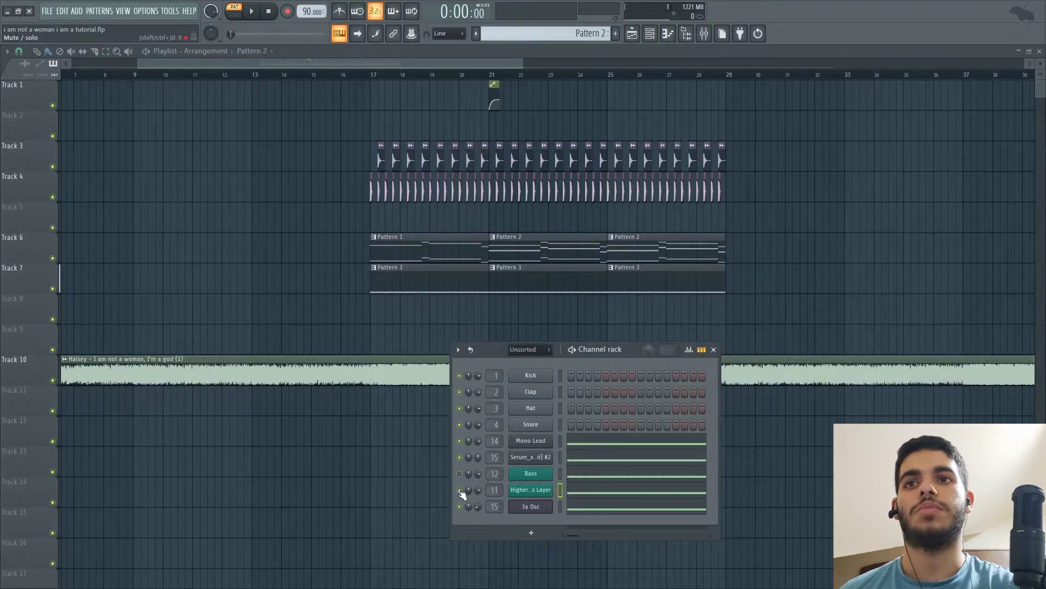
pyautogui.click(459, 489)
pyautogui.click(459, 507)
pyautogui.click(460, 457)
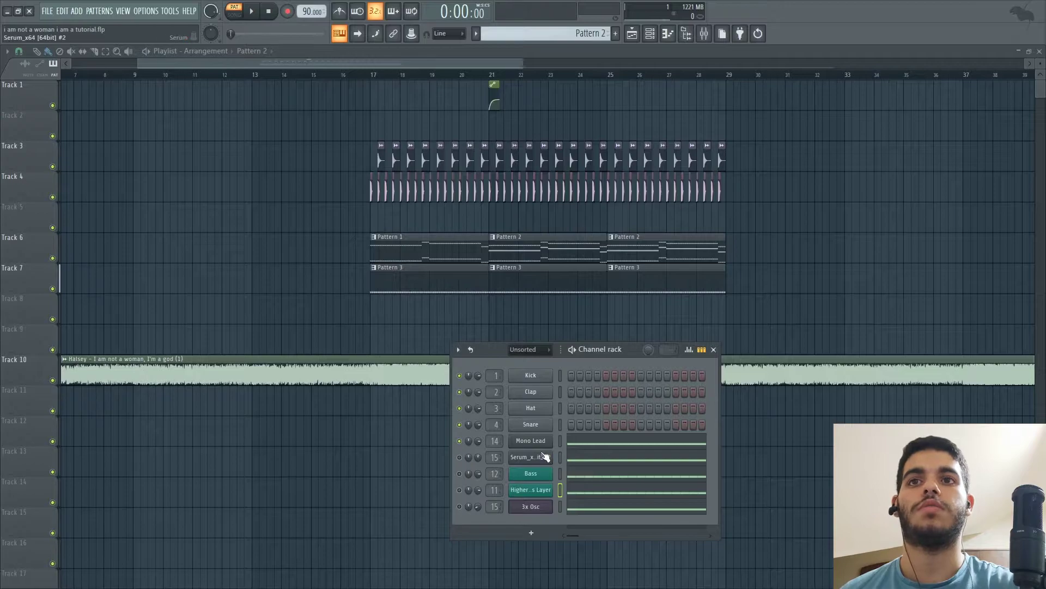
# - Play Pattern 2 and open the Mono Lead Serum, checking oscillator A's warp modes
pyautogui.click(561, 441)
pyautogui.press('space')
pyautogui.press('space')
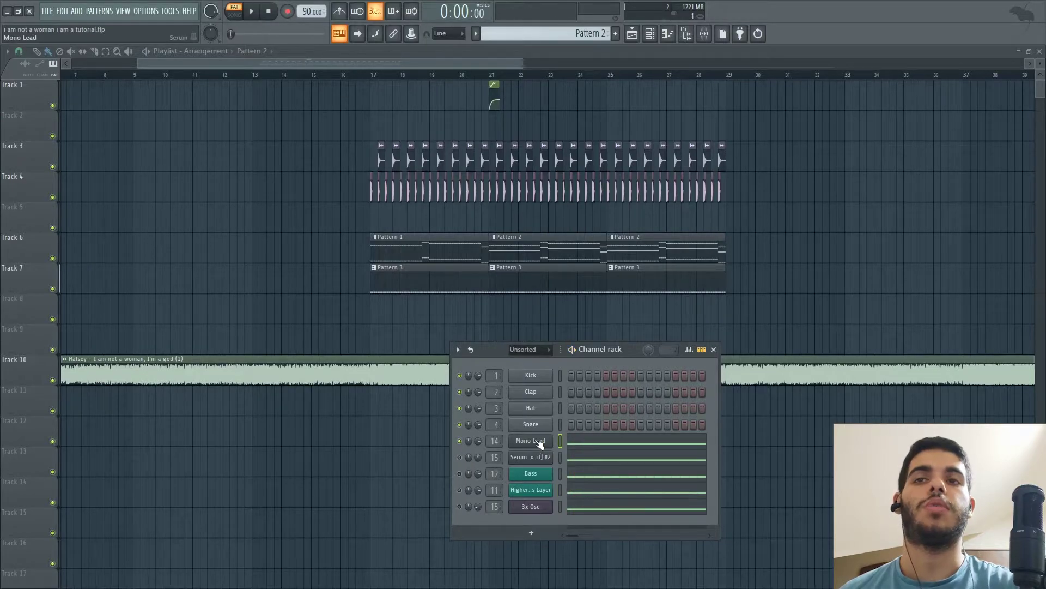
pyautogui.click(530, 441)
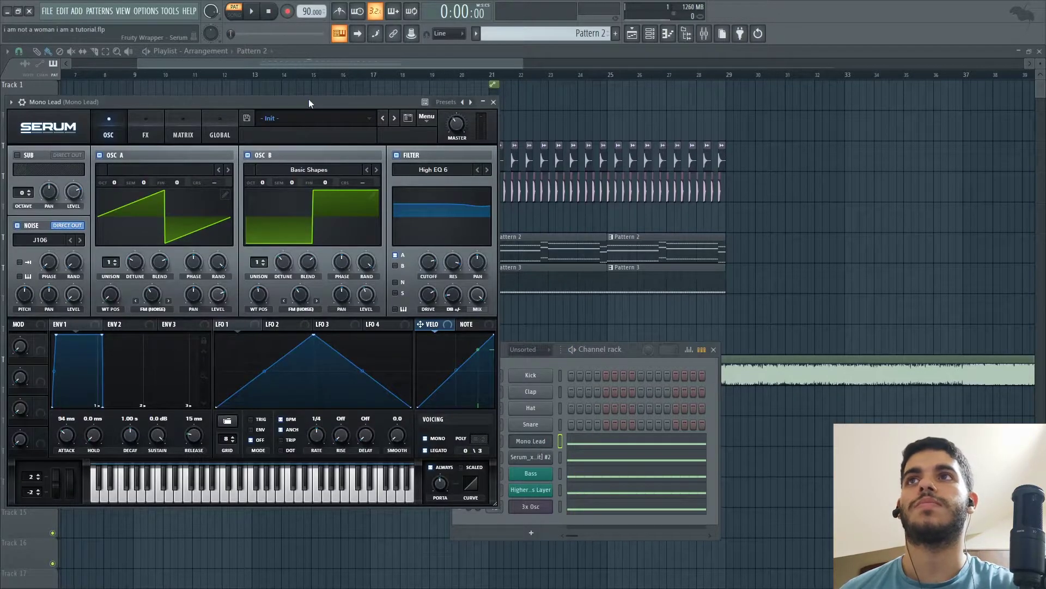
pyautogui.moveTo(308, 99); pyautogui.dragTo(423, 92)
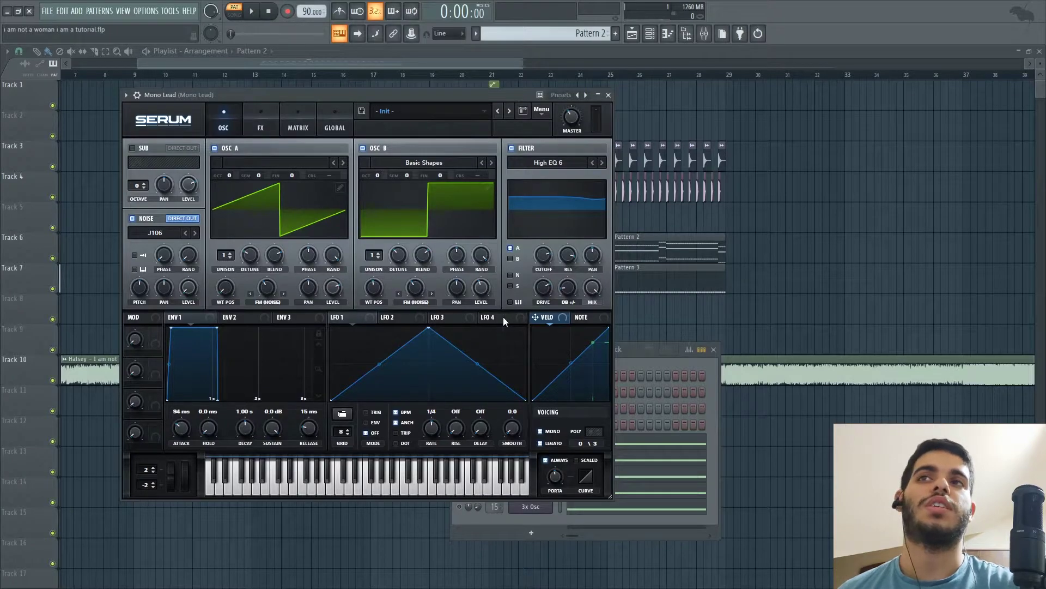
pyautogui.moveTo(487, 291)
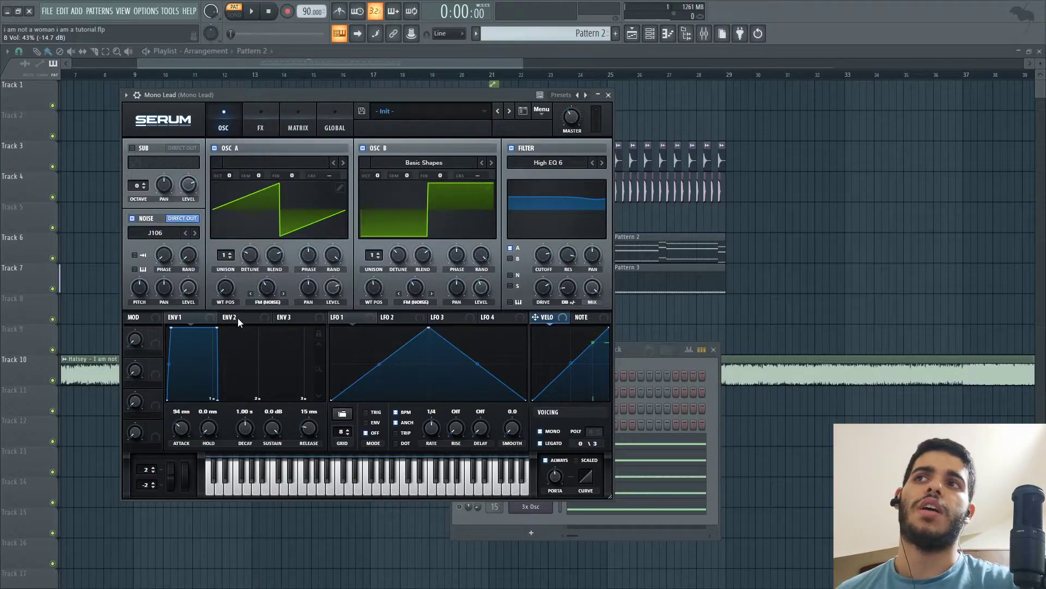
pyautogui.click(267, 305)
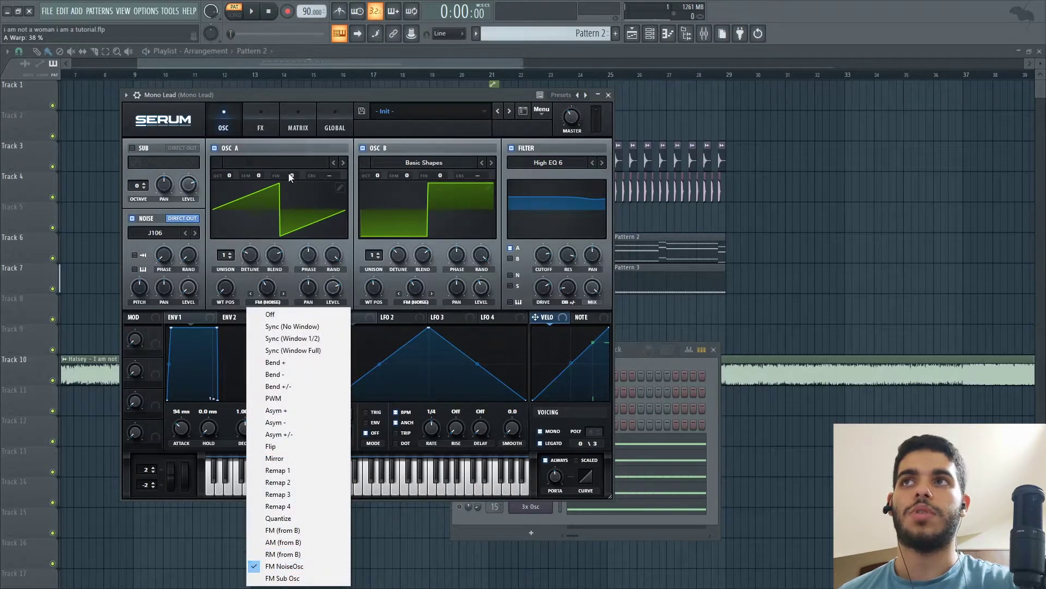
pyautogui.click(305, 94)
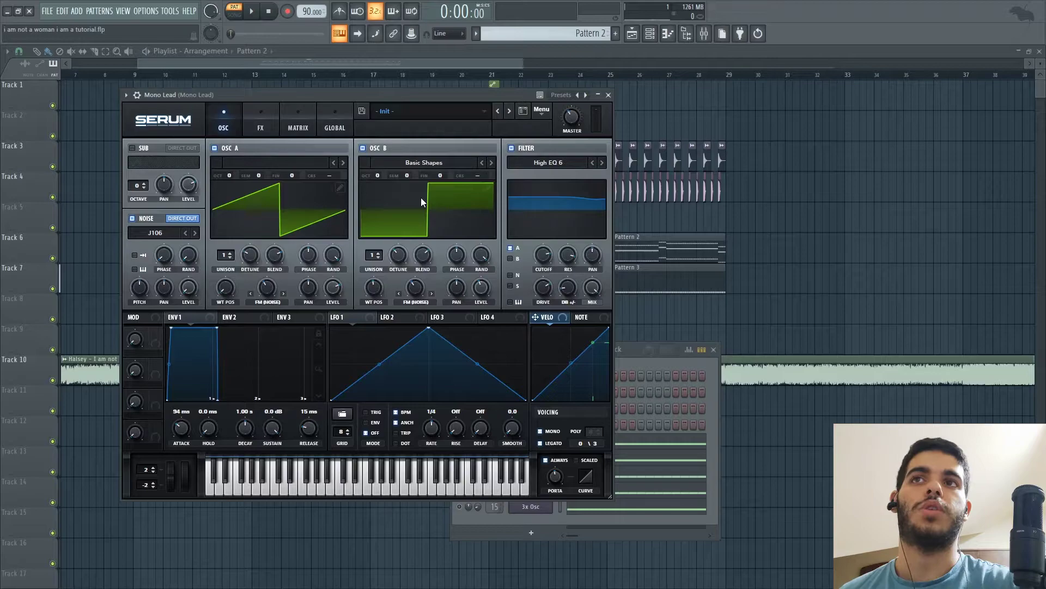
# - Check the noise oscillator samples, keeping J106, and toggle the filter off and back on
pyautogui.click(154, 234)
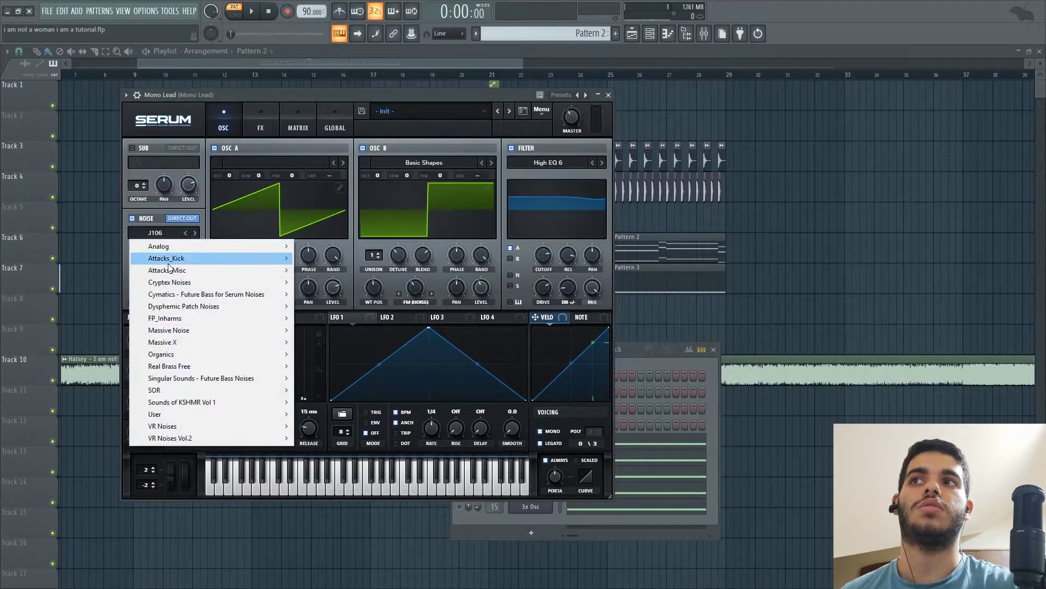
pyautogui.moveTo(205, 246)
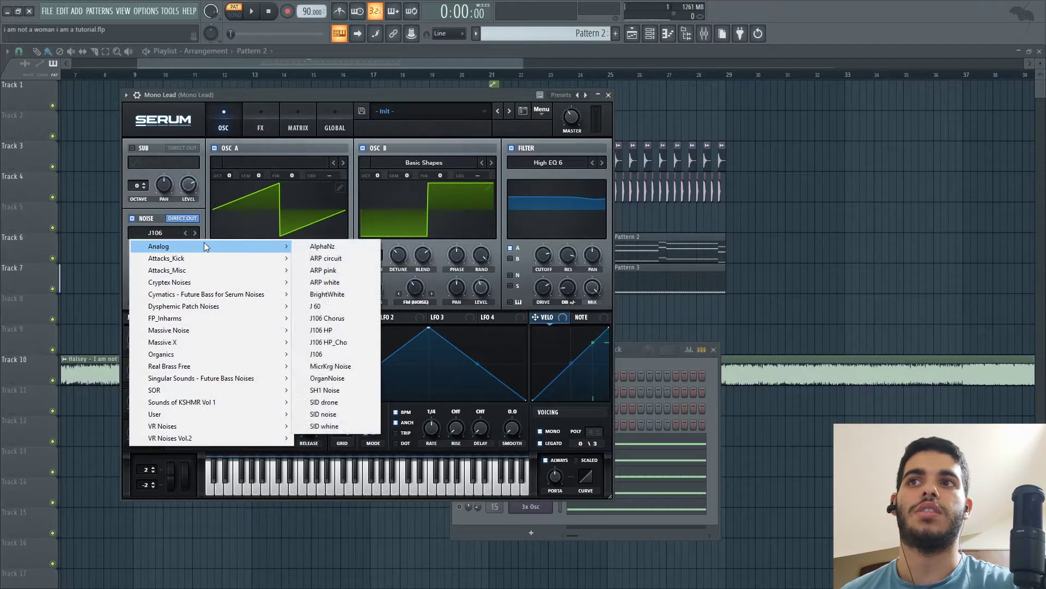
pyautogui.click(327, 354)
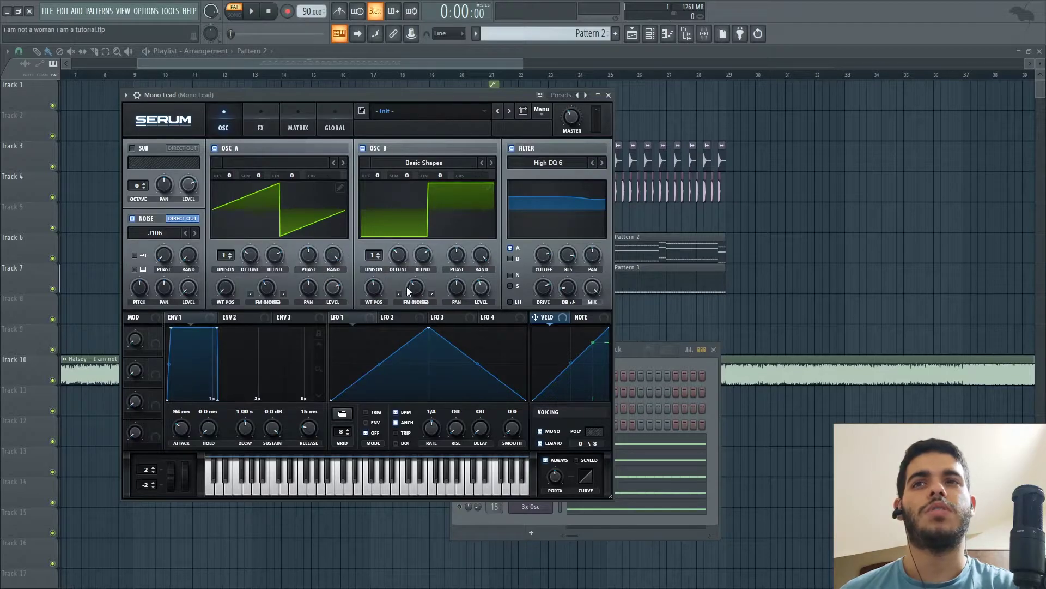
pyautogui.click(511, 148)
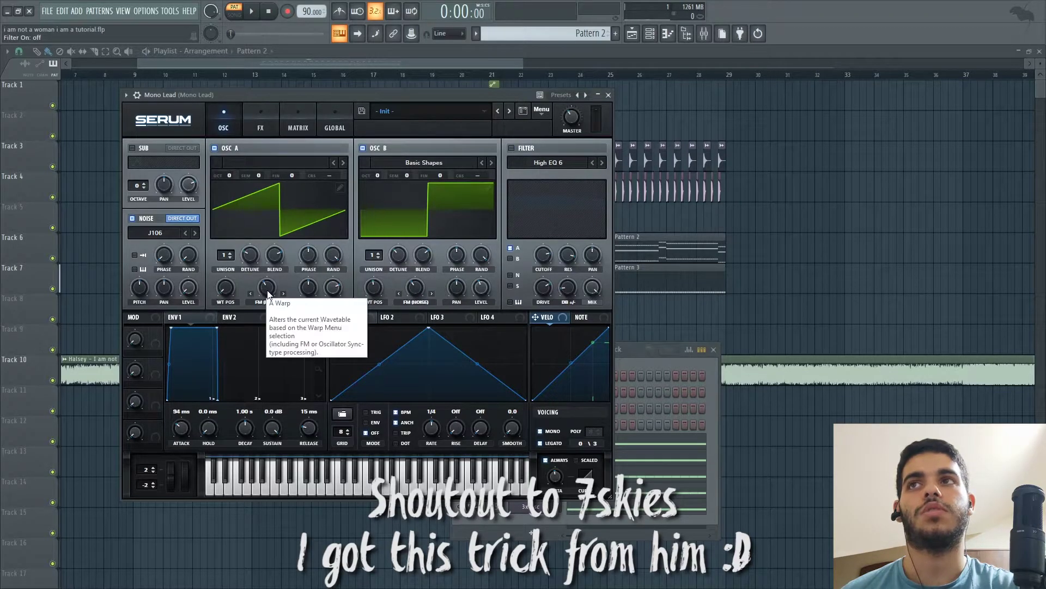
pyautogui.moveTo(268, 292)
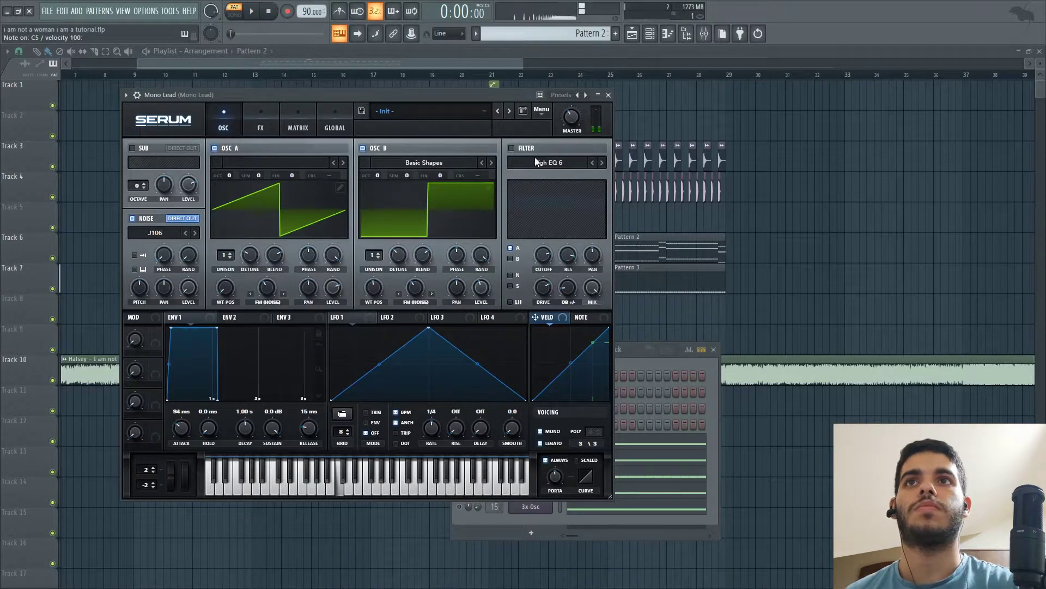
pyautogui.click(513, 148)
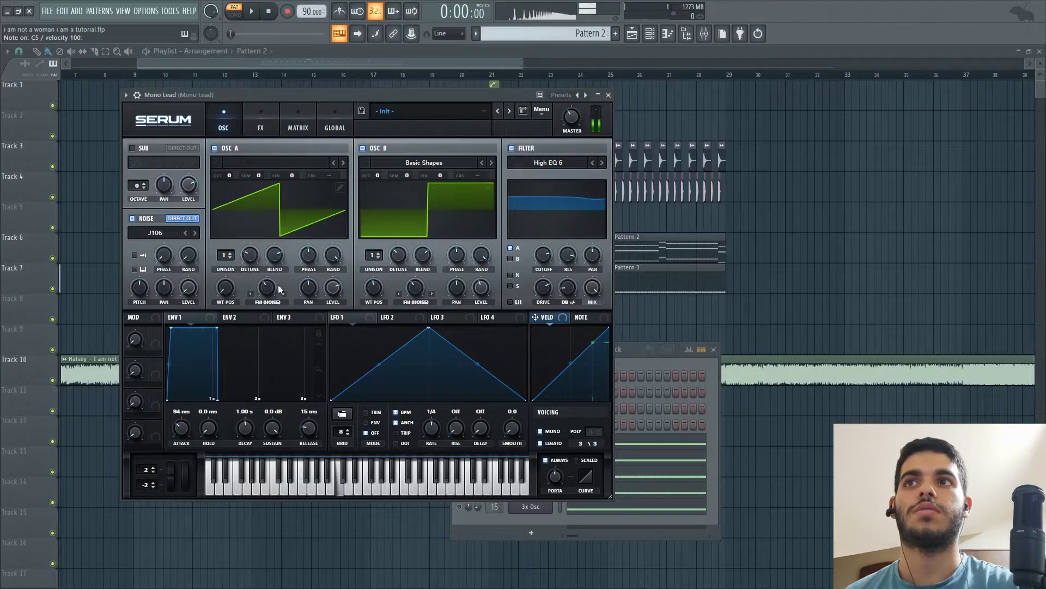
# - Lower oscillator A's warp to about 35% with B off, then re-enable B and play C5
pyautogui.click(363, 147)
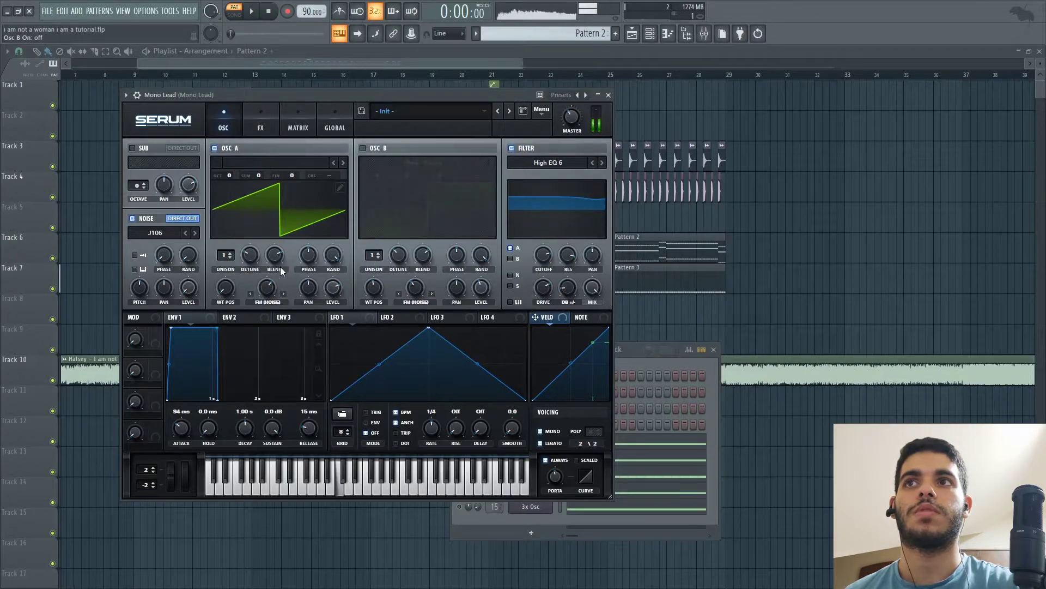
pyautogui.moveTo(266, 287); pyautogui.dragTo(269, 315)
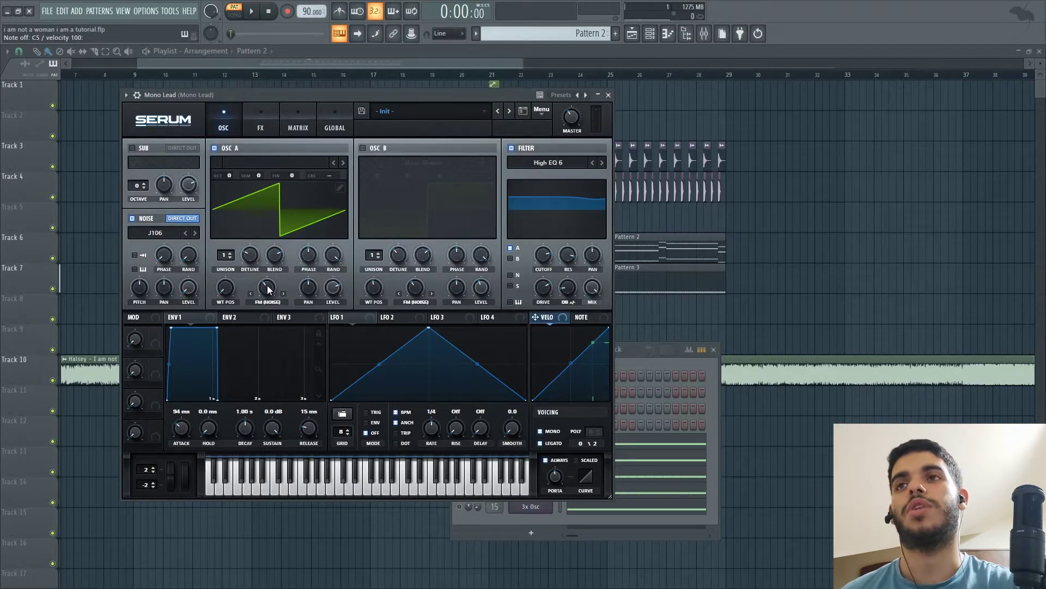
pyautogui.moveTo(268, 290)
pyautogui.moveTo(268, 287); pyautogui.dragTo(271, 292)
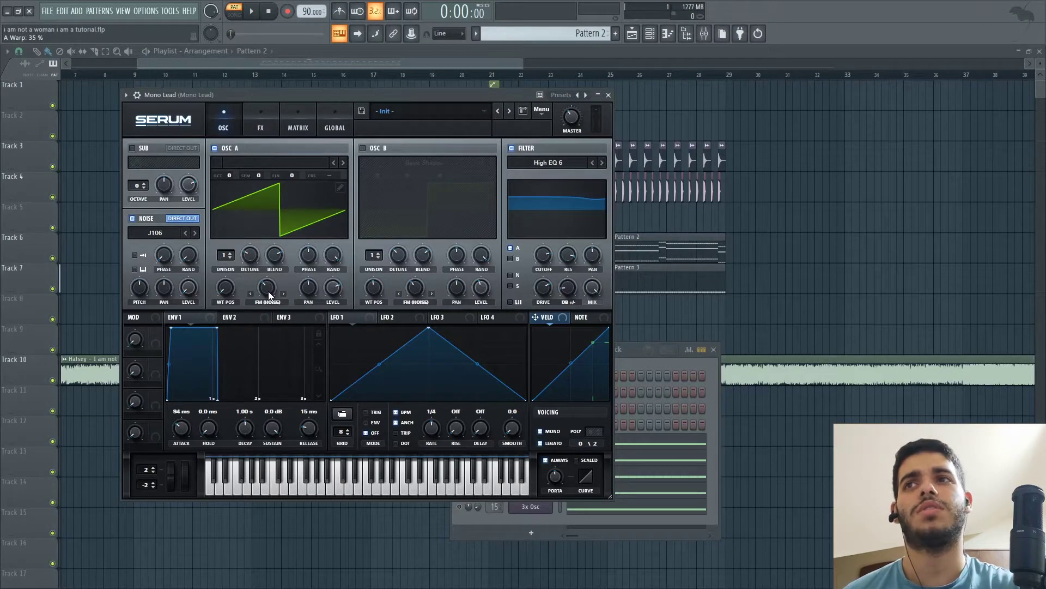
pyautogui.click(362, 150)
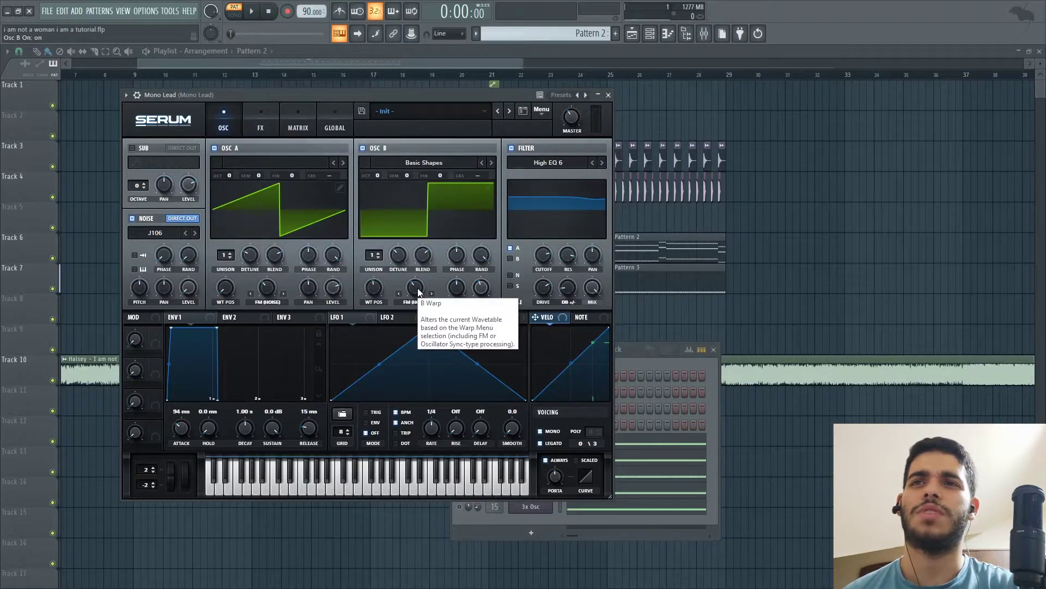
pyautogui.press('z')
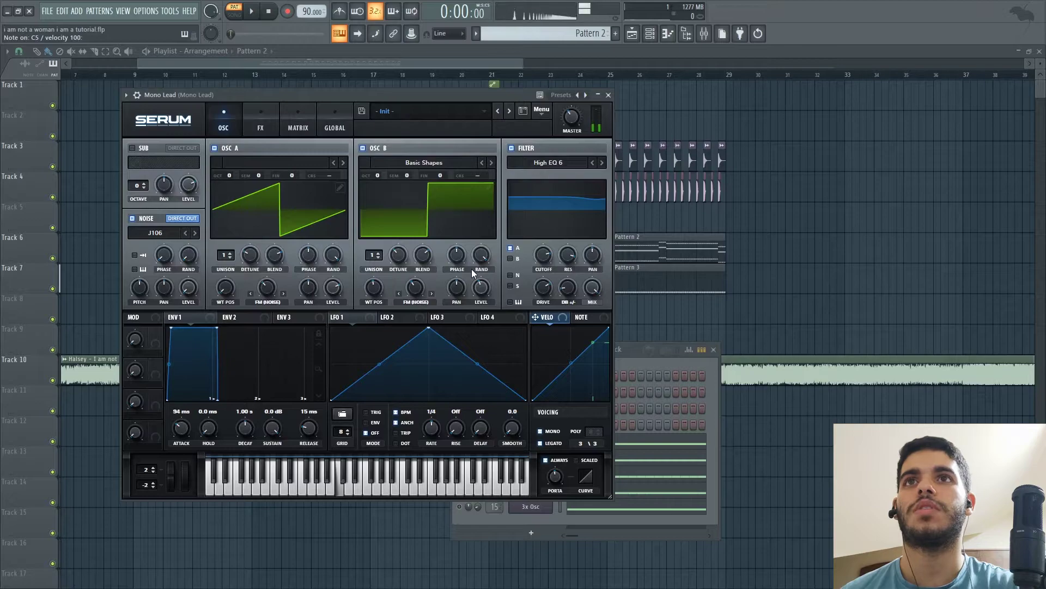
pyautogui.click(363, 147)
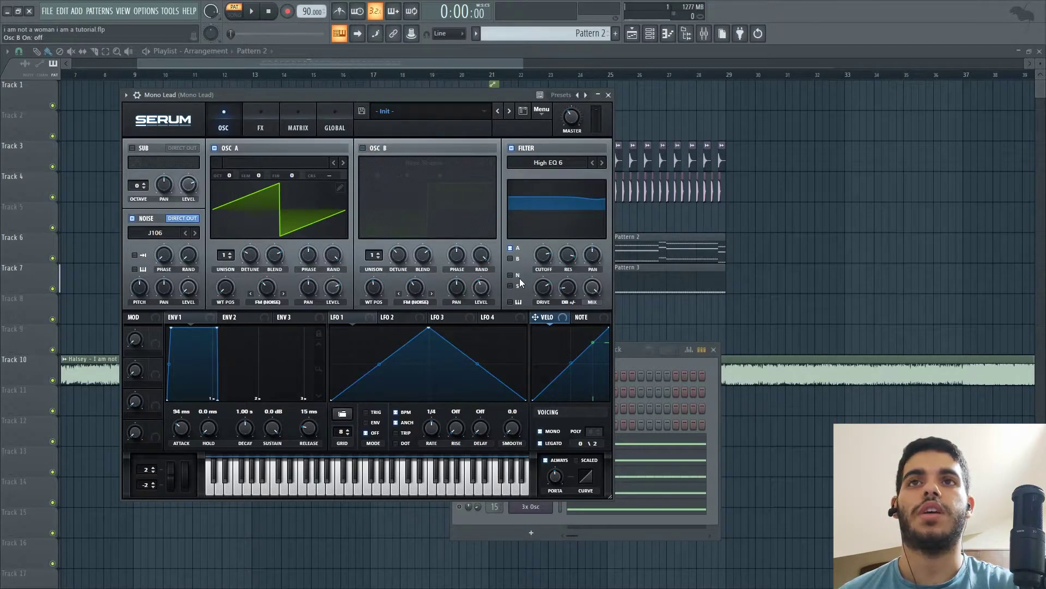
pyautogui.press('z')
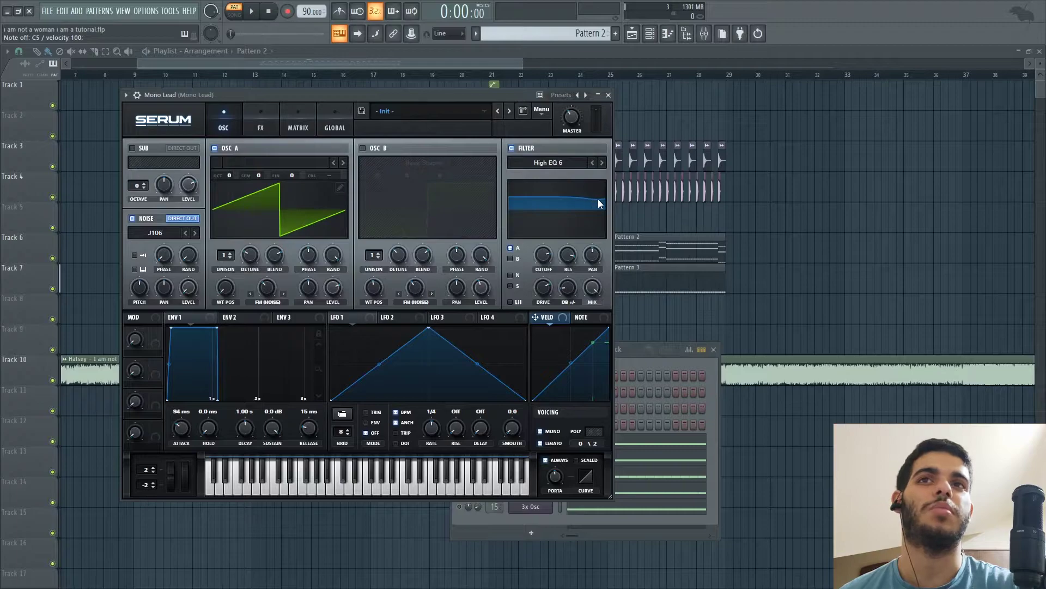
pyautogui.click(511, 148)
pyautogui.click(511, 148)
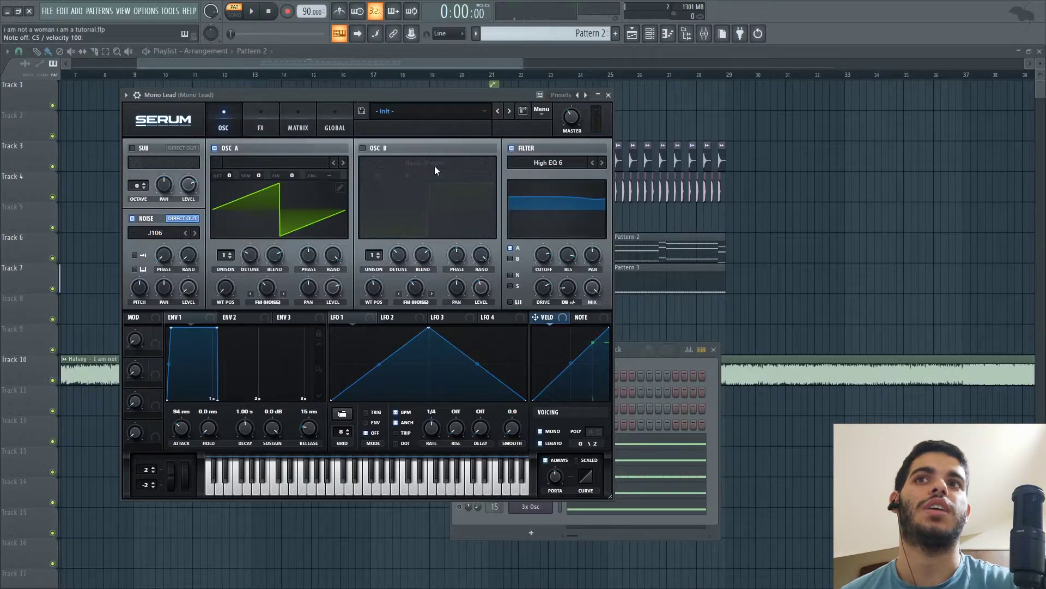
pyautogui.click(363, 148)
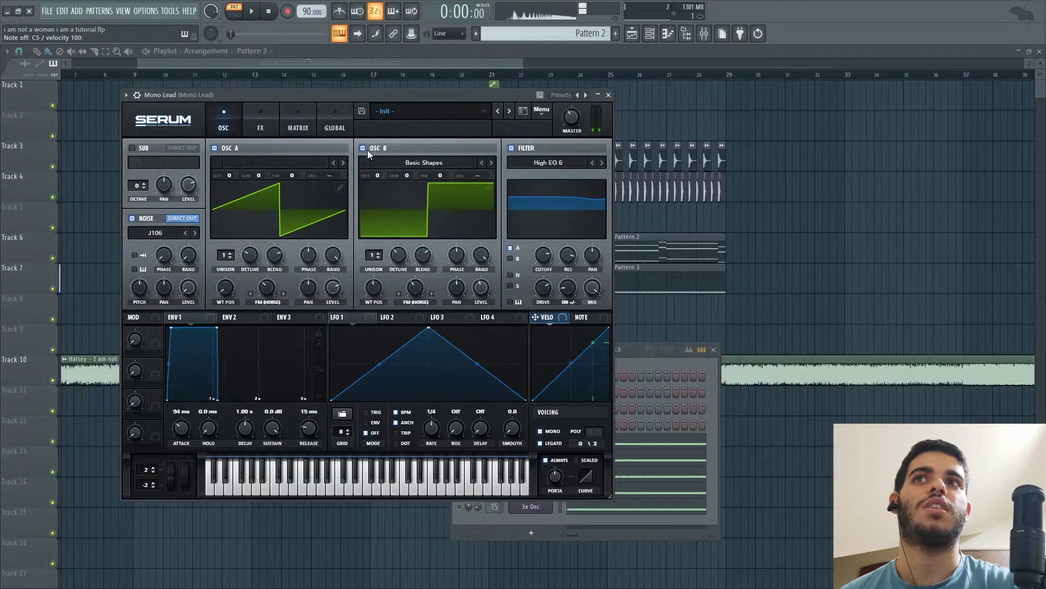
pyautogui.click(510, 258)
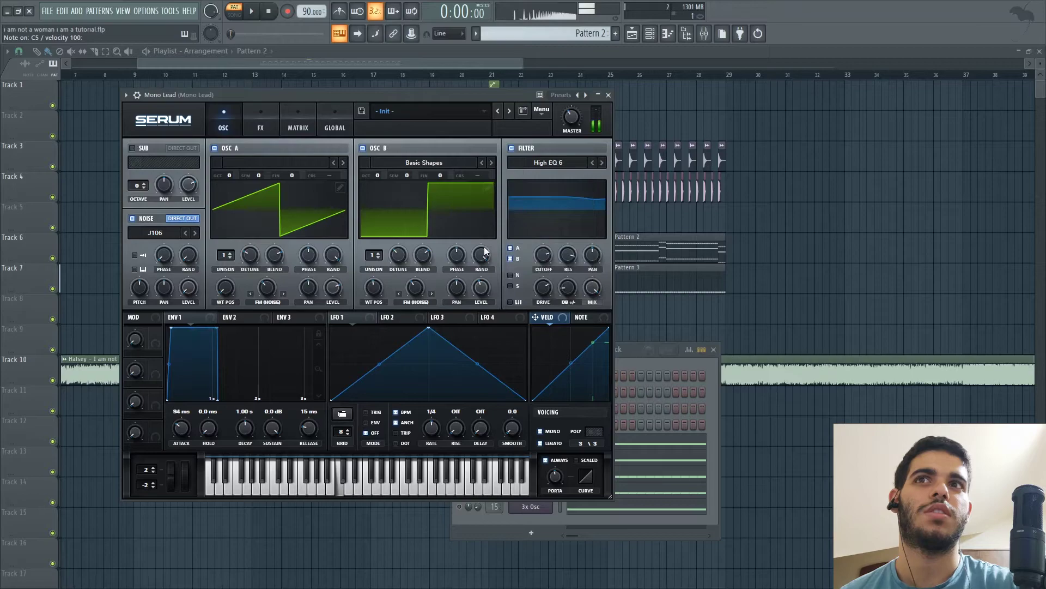
pyautogui.click(511, 258)
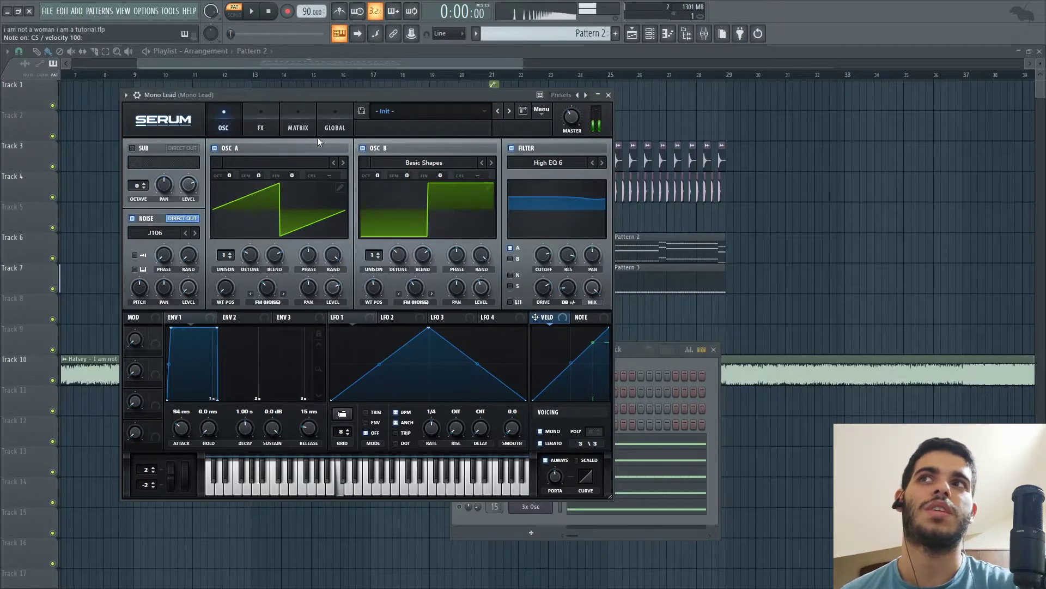
# - Play a note and tick LEGATO in the Mono Lead Serum's Voicing section
pyautogui.click(257, 115)
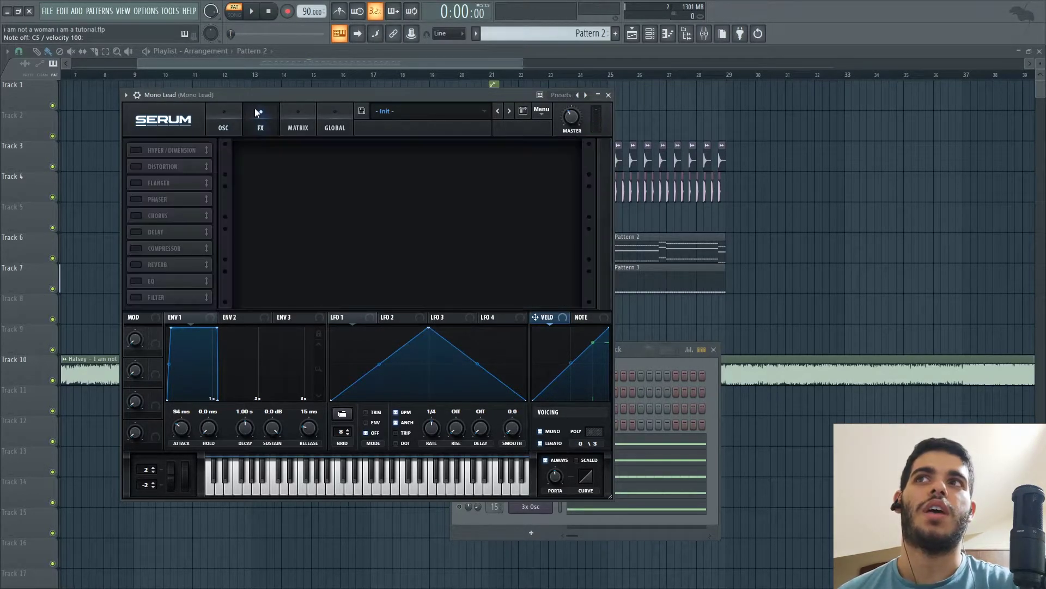
pyautogui.click(228, 119)
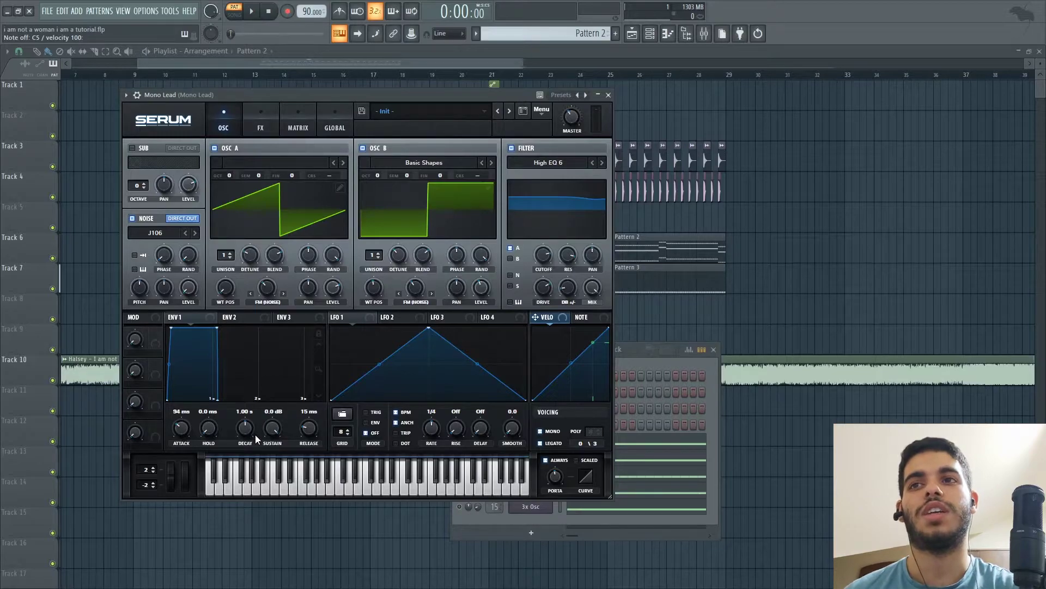
pyautogui.click(340, 480)
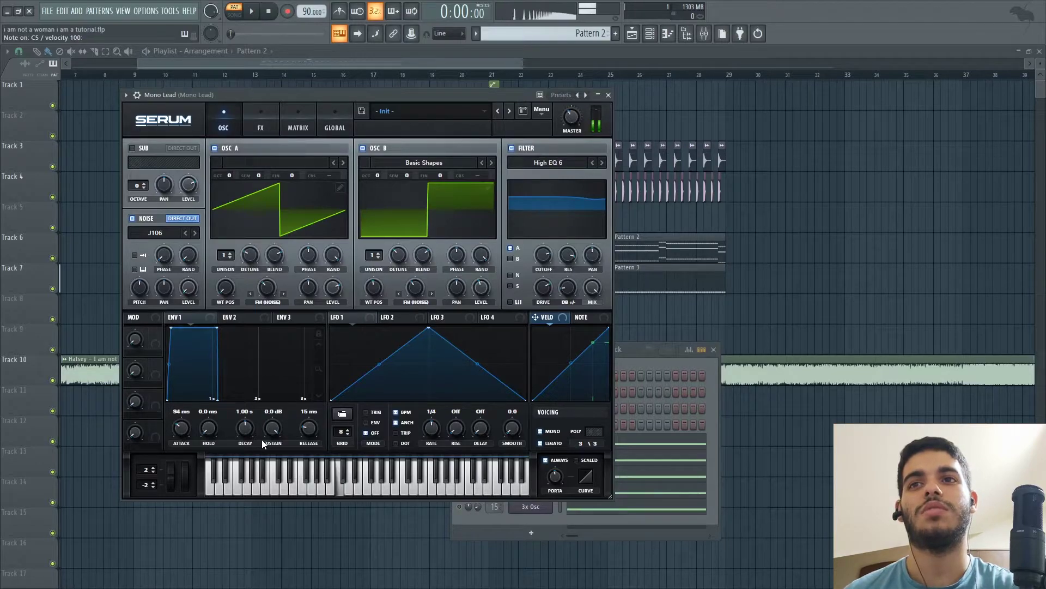
pyautogui.click(540, 443)
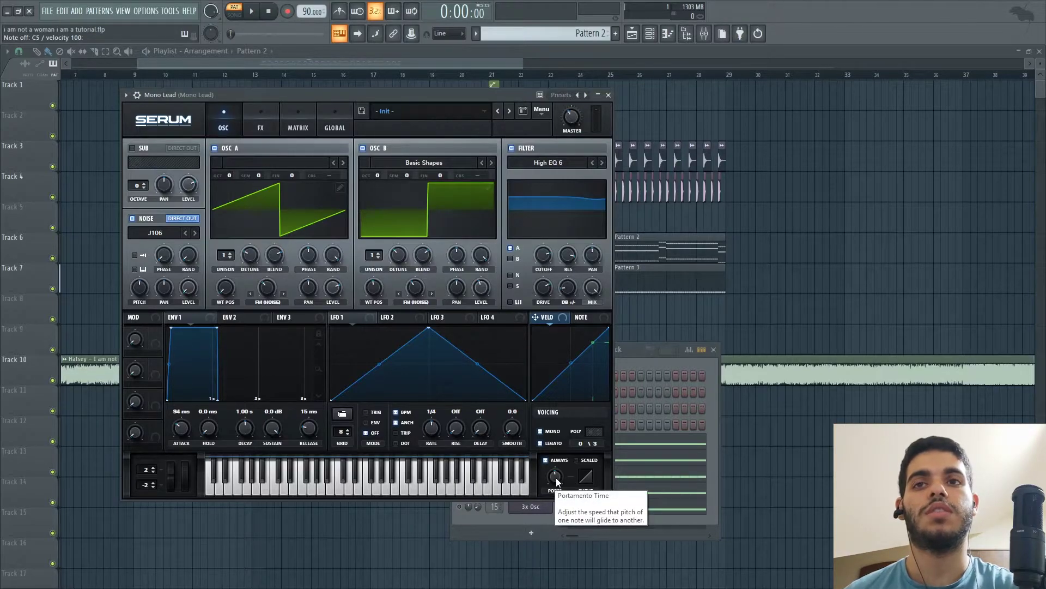
# - Close Serum and play the song from bar 25 with Track 6 soloed
pyautogui.click(470, 61)
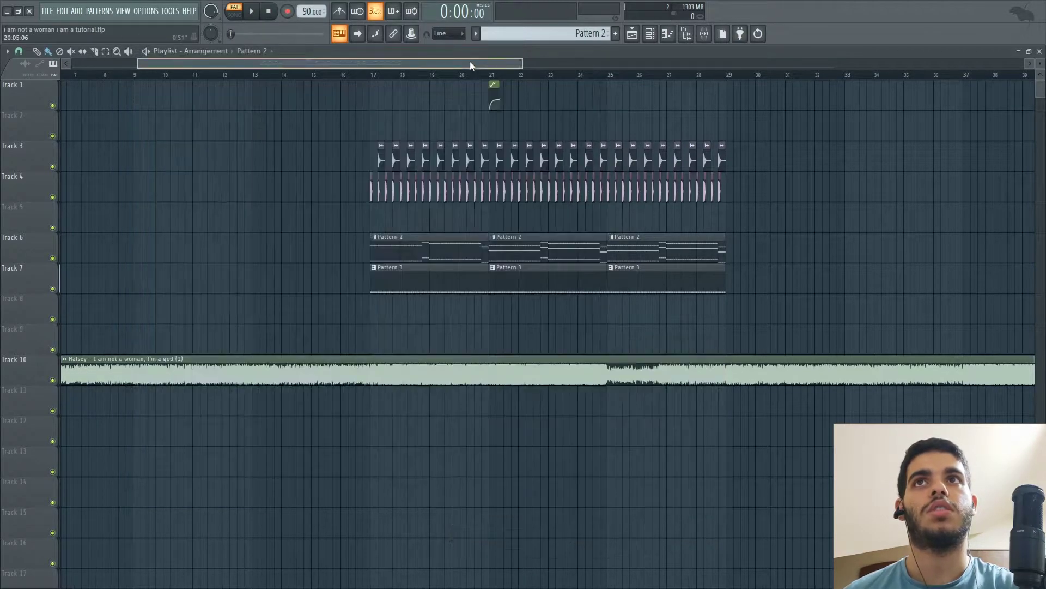
pyautogui.click(610, 78)
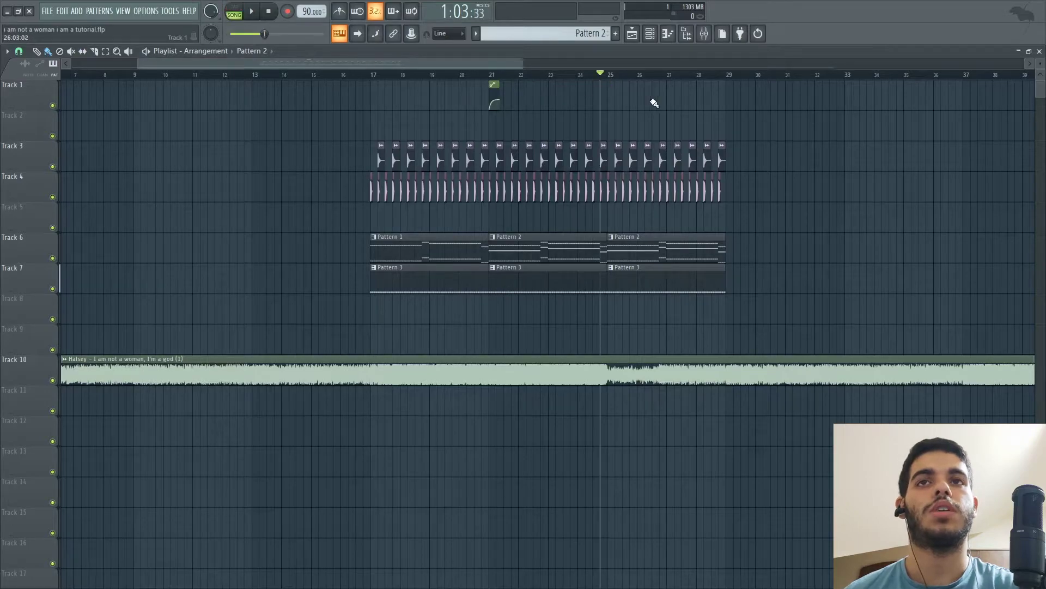
pyautogui.press('space')
pyautogui.click(648, 37)
pyautogui.keyDown('ctrl'); pyautogui.click(53, 259); pyautogui.keyUp('ctrl')
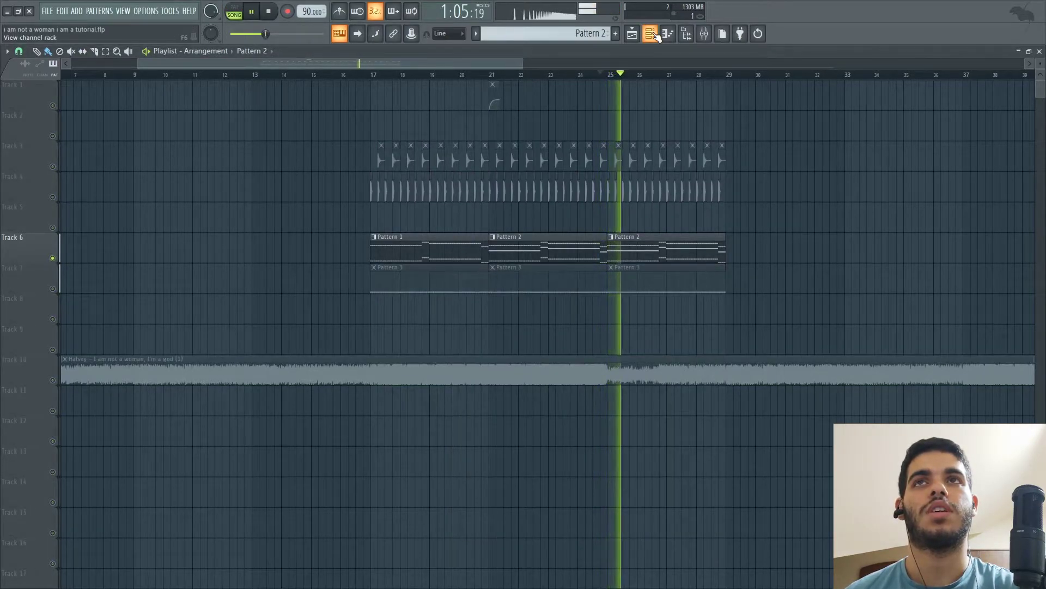
pyautogui.press('space')
# - From bar 21, unmute Track 1, release the solo and mute the Halsey reference on Track 10
pyautogui.click(494, 78)
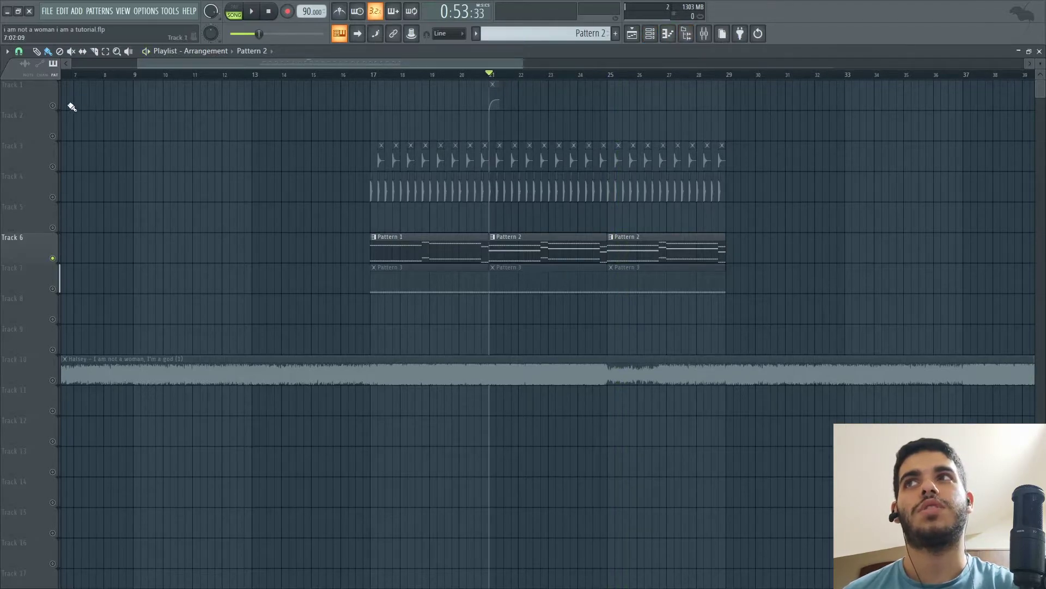
pyautogui.click(52, 105)
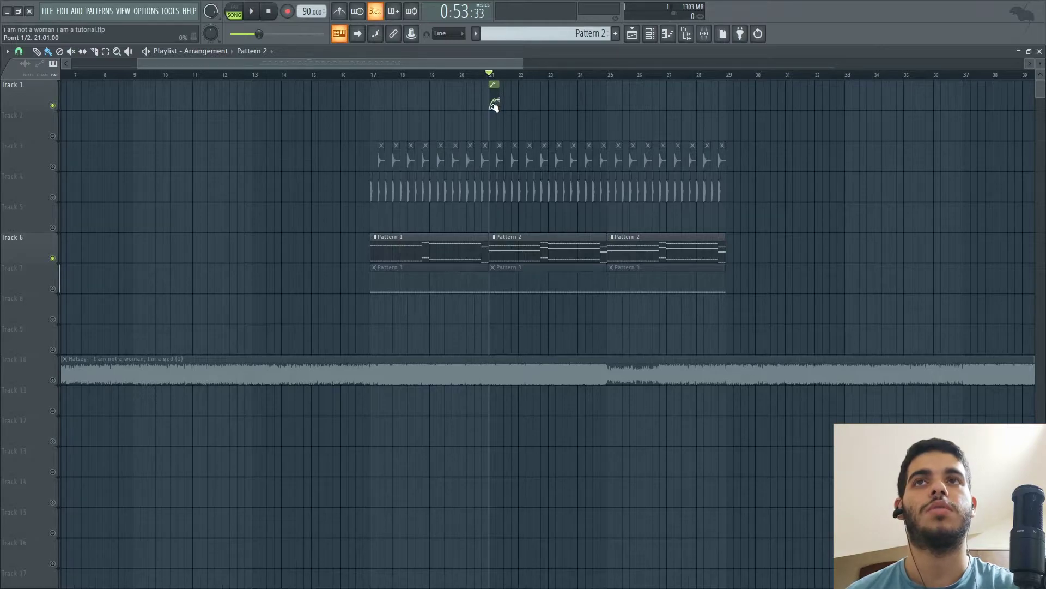
pyautogui.press('space')
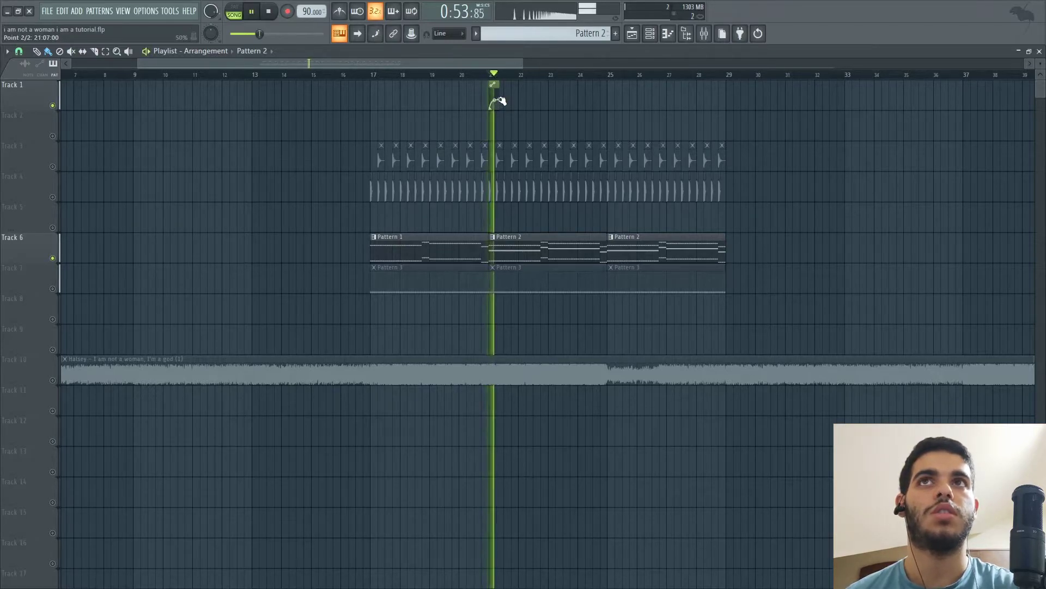
pyautogui.press('space')
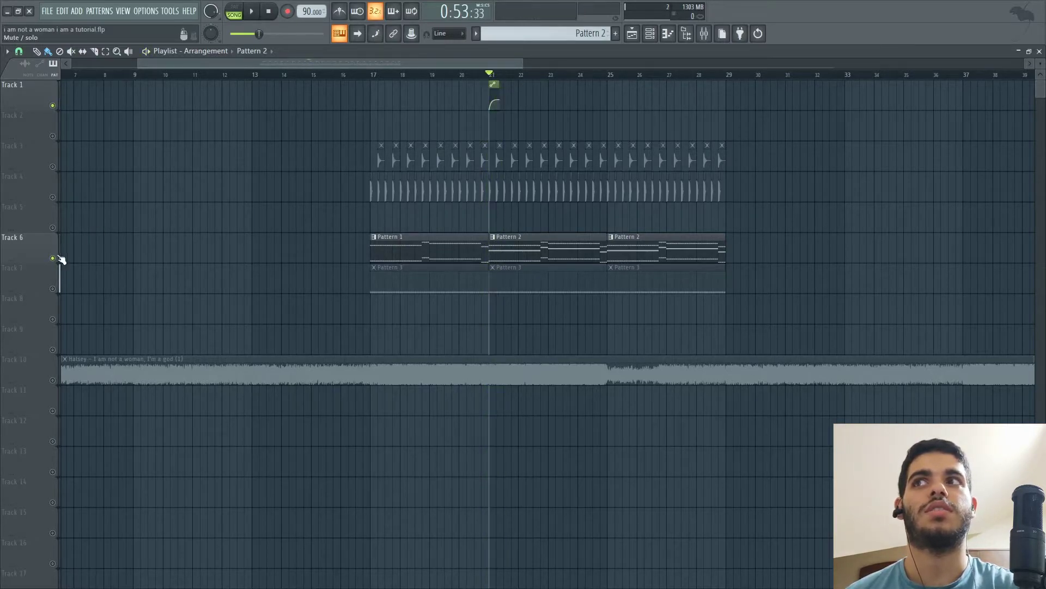
pyautogui.keyDown('ctrl'); pyautogui.click(53, 258); pyautogui.keyUp('ctrl')
pyautogui.click(52, 380)
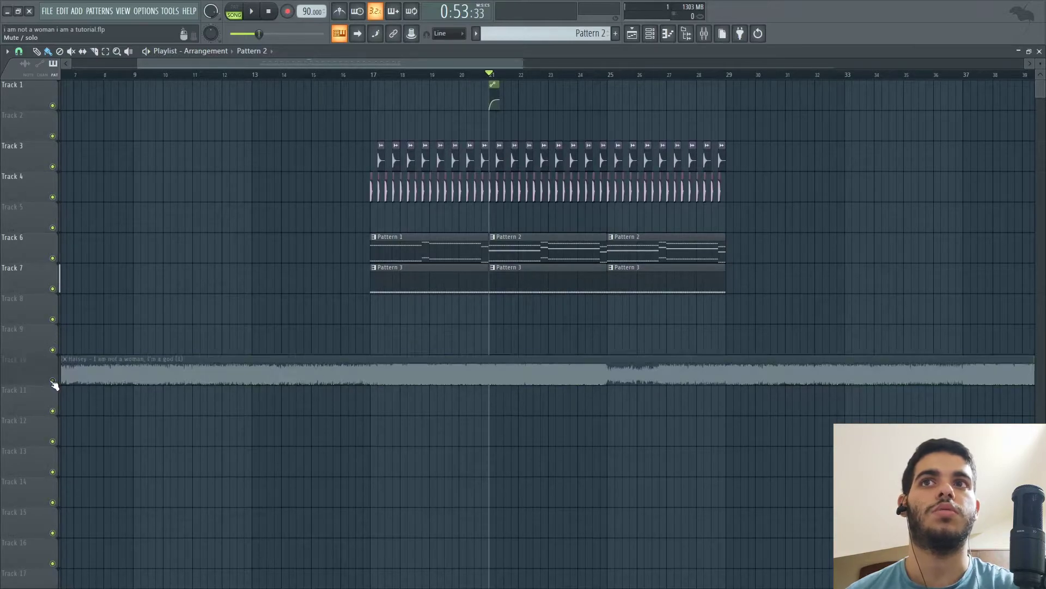
# - Toggle the second Serum channel's mute and play the pattern in pattern mode
pyautogui.click(661, 31)
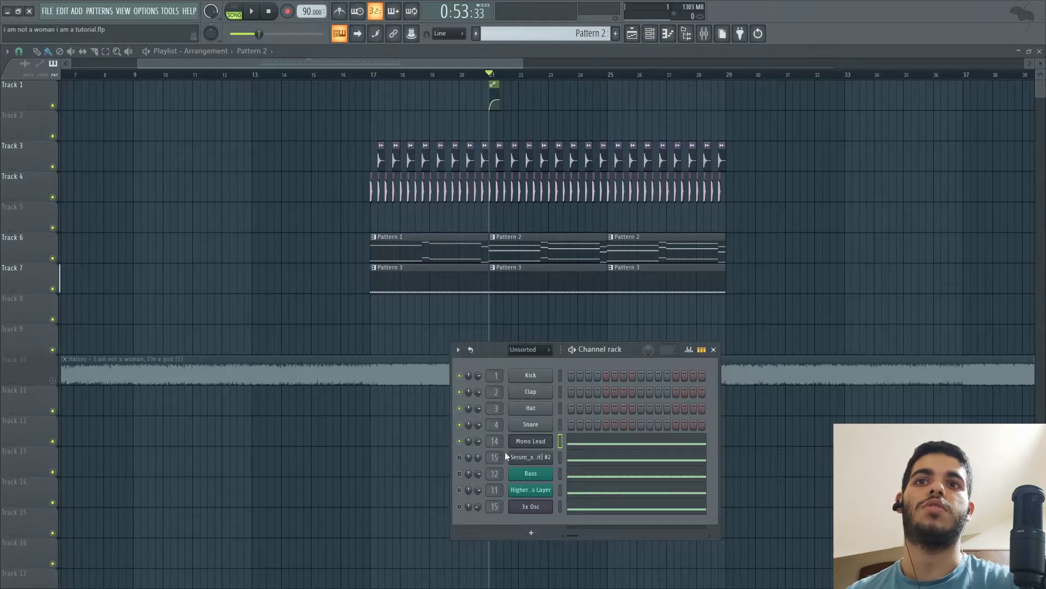
pyautogui.click(460, 457)
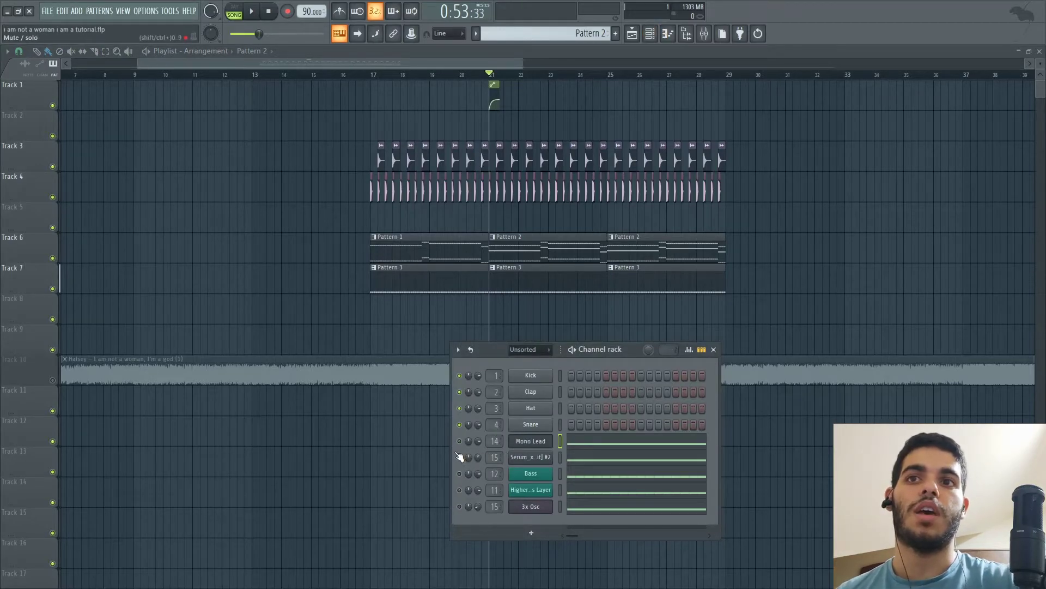
pyautogui.click(238, 7)
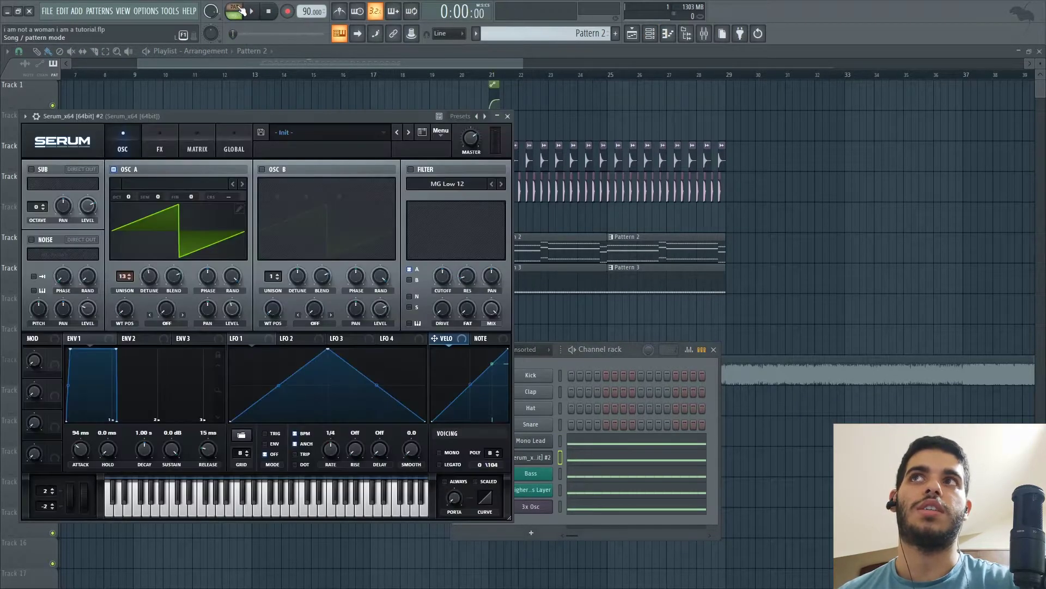
pyautogui.moveTo(332, 117); pyautogui.dragTo(345, 120)
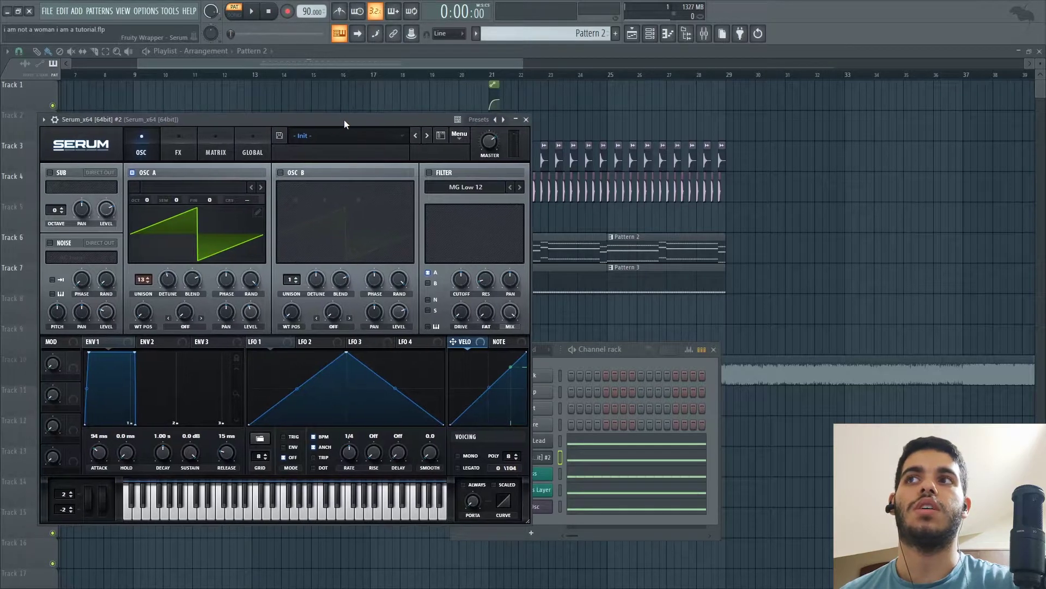
pyautogui.press('space')
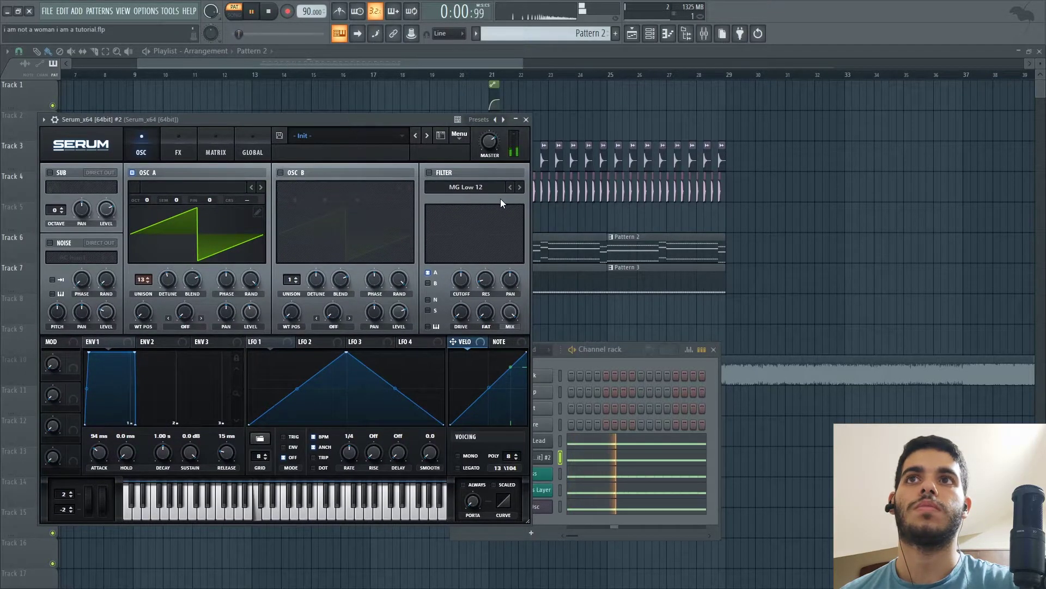
# - Replay the pattern and unmute the Serum channel before stopping
pyautogui.click(164, 138)
pyautogui.click(149, 136)
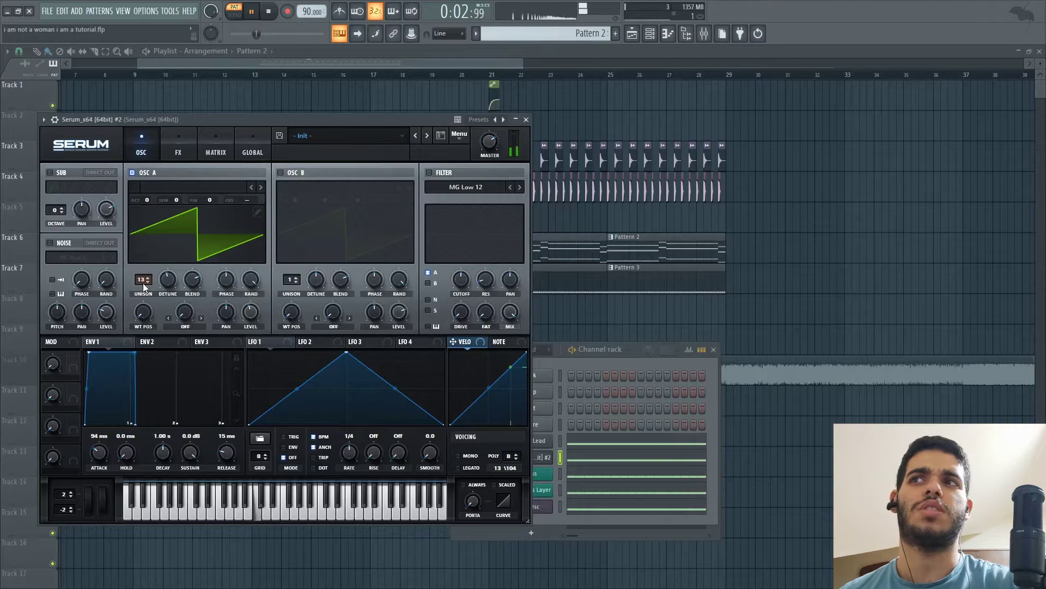
pyautogui.click(547, 360)
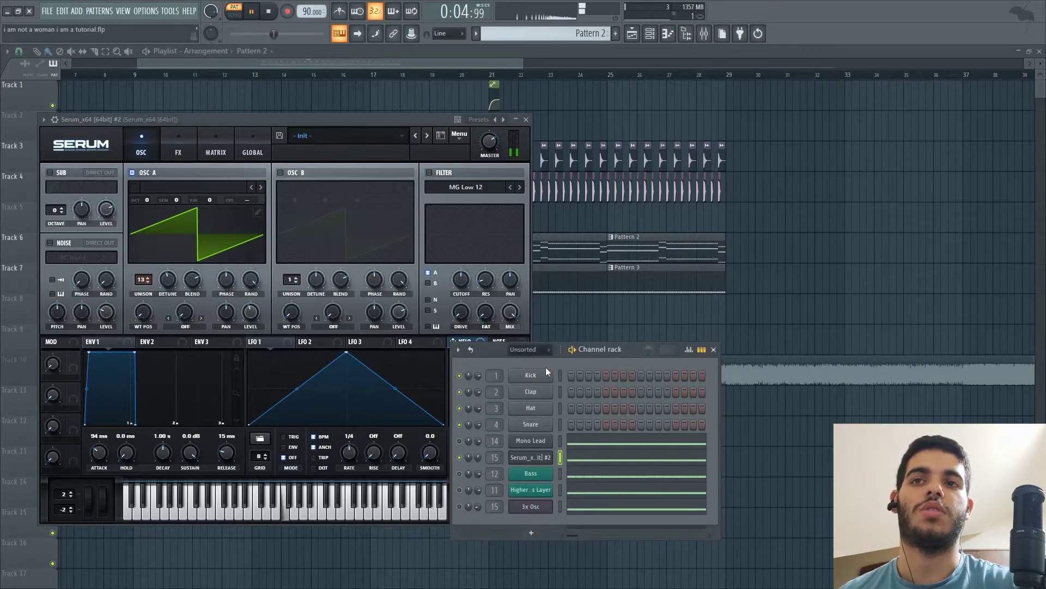
pyautogui.press('space')
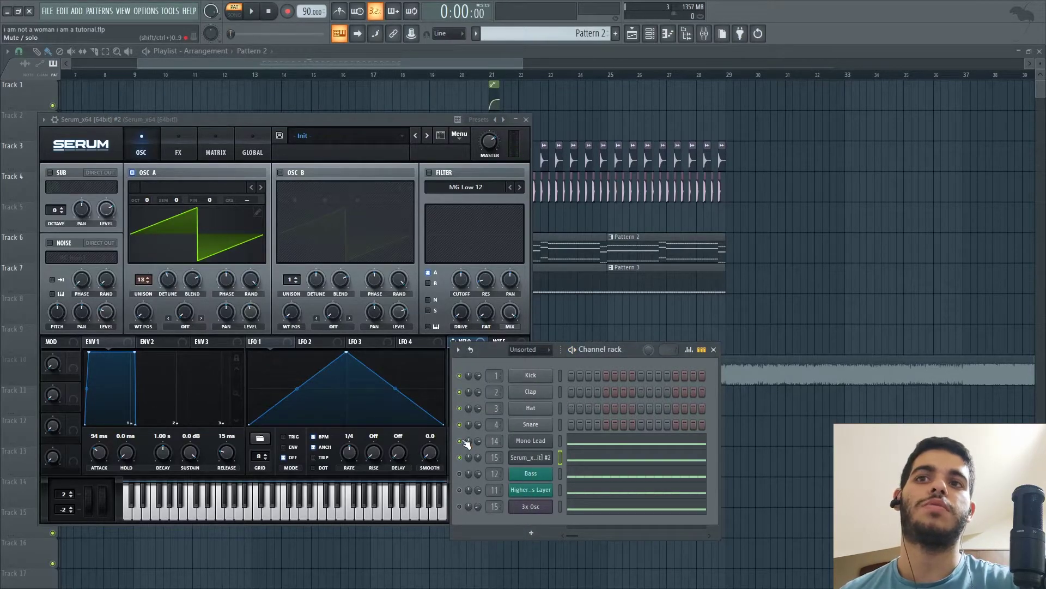
pyautogui.press('space')
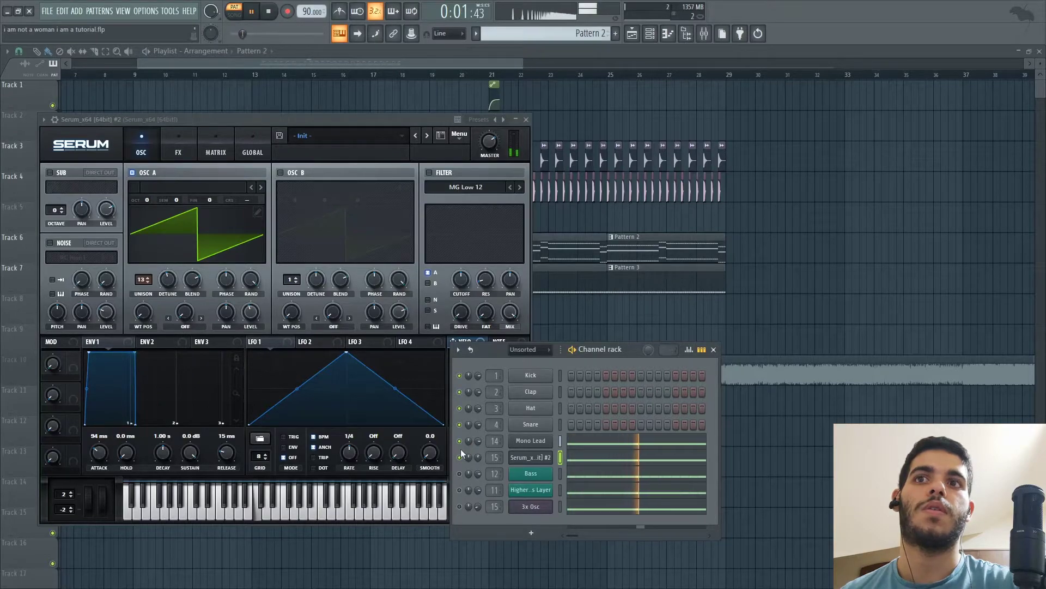
pyautogui.click(460, 458)
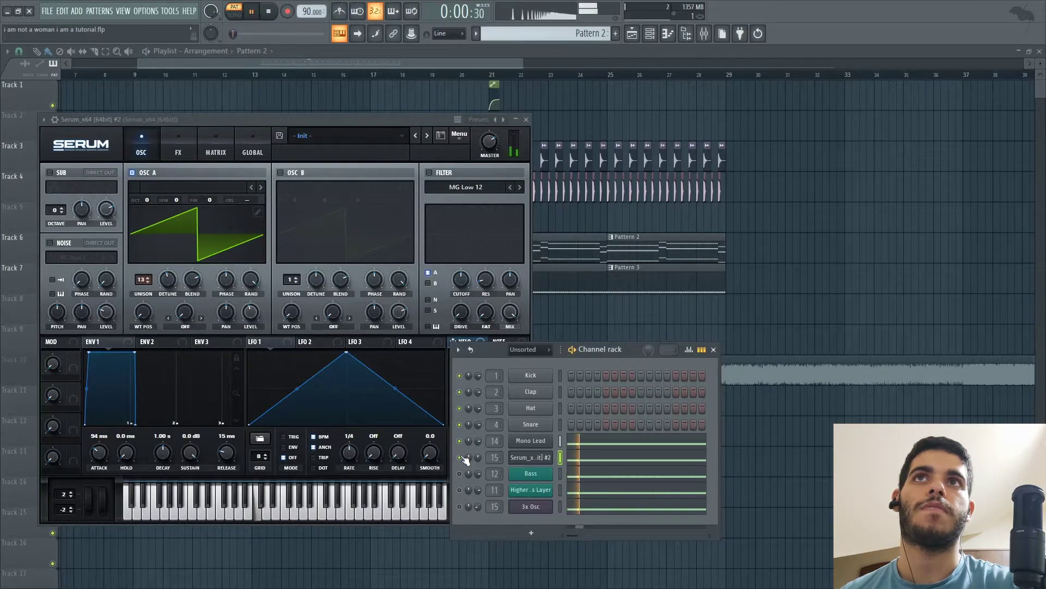
pyautogui.press('space')
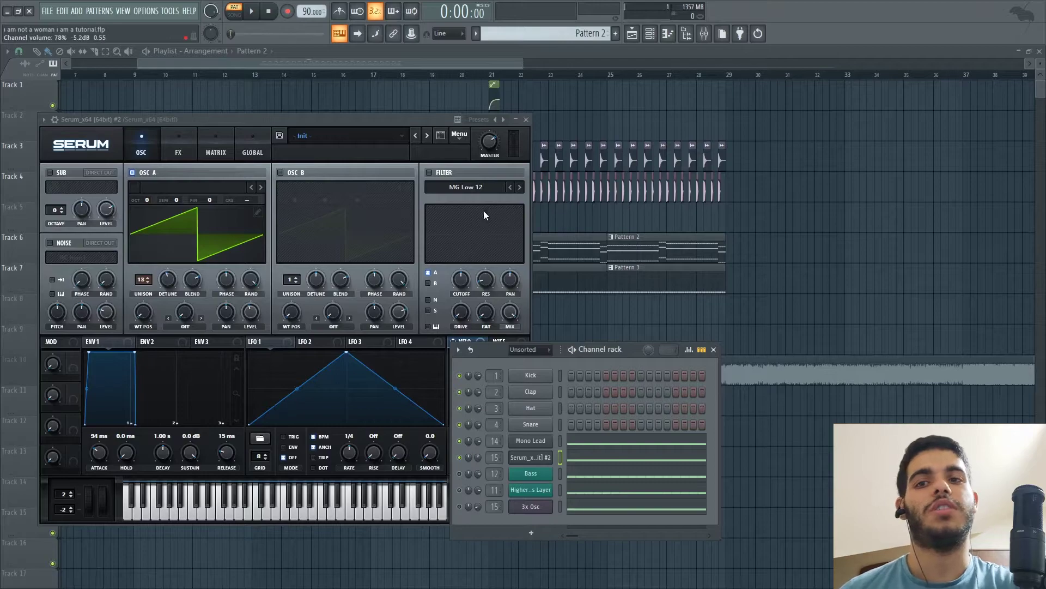
# - Close Serum, select the Higher Bass Layer insert and loop the song from bar 21 to bar 29
pyautogui.click(526, 119)
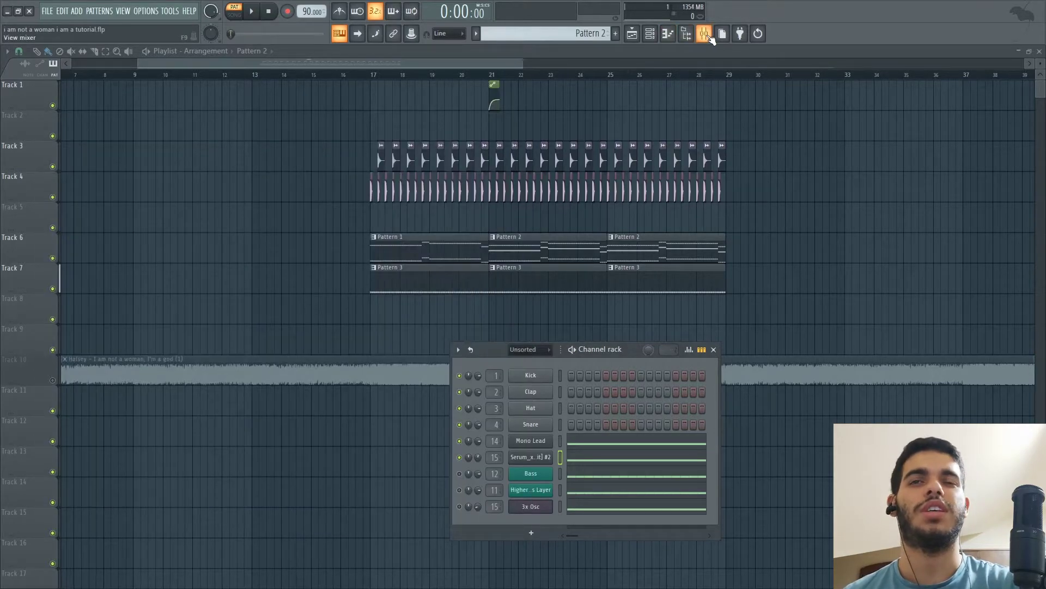
pyautogui.click(704, 33)
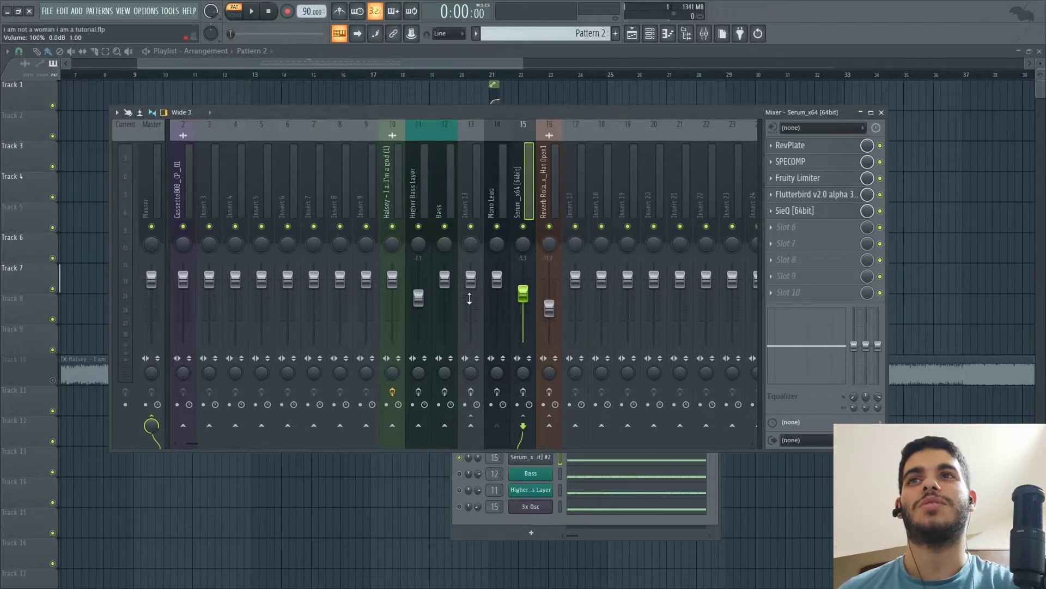
pyautogui.click(415, 203)
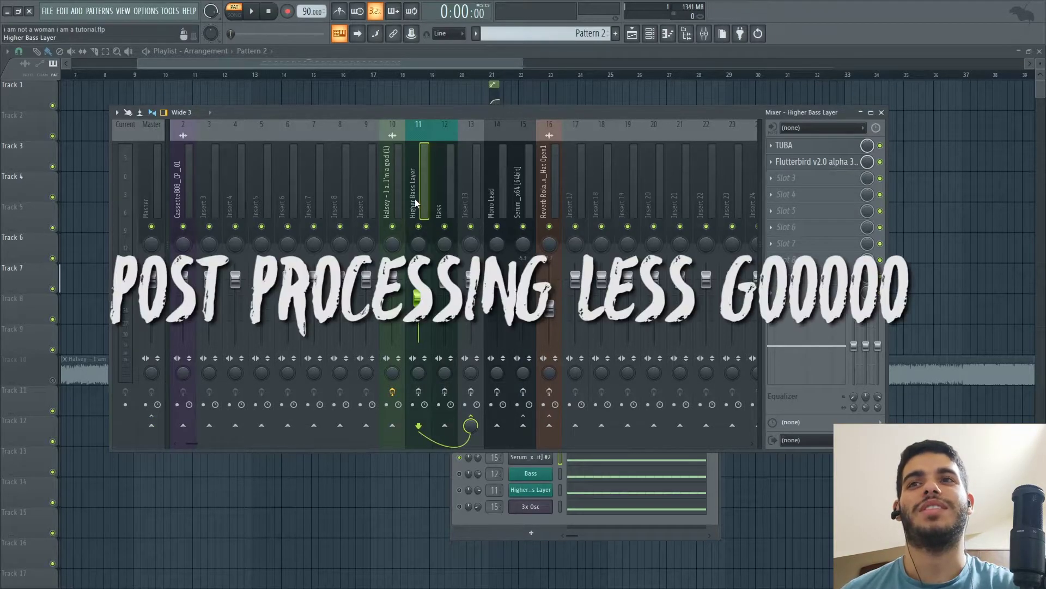
pyautogui.click(502, 75)
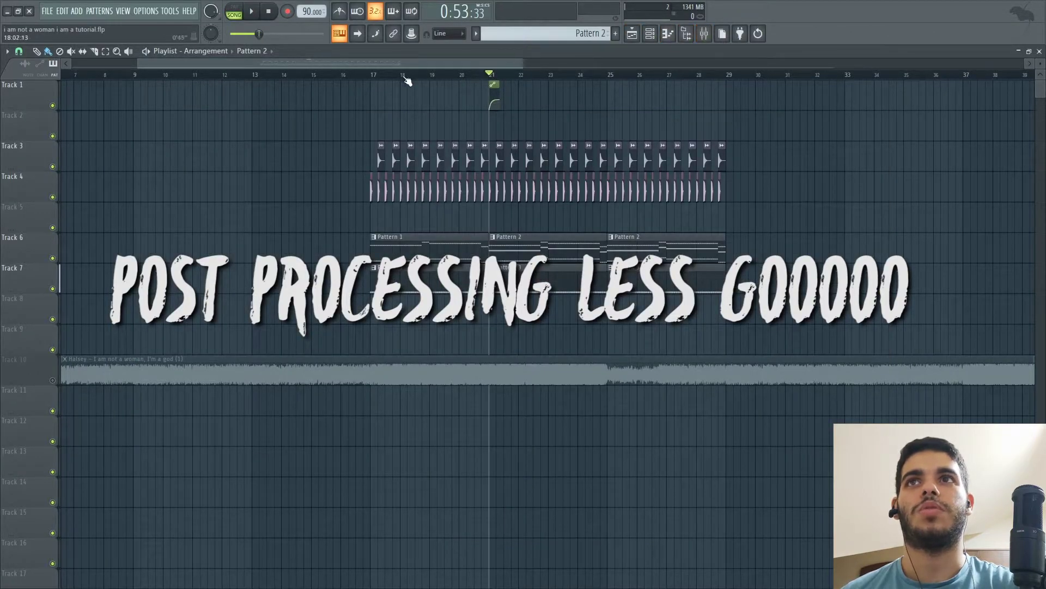
pyautogui.moveTo(500, 76); pyautogui.dragTo(729, 93)
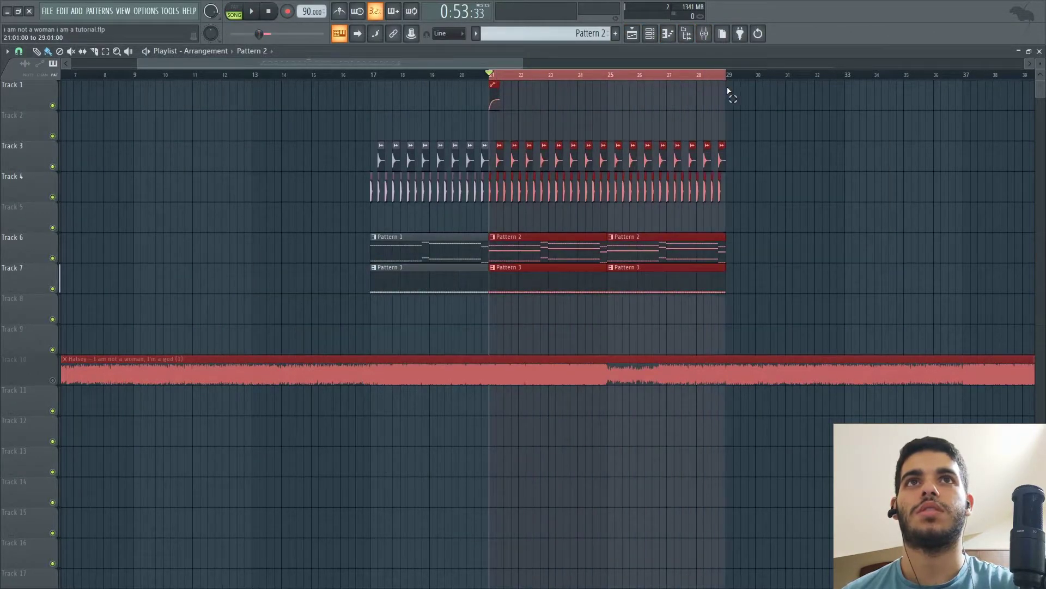
pyautogui.click(704, 34)
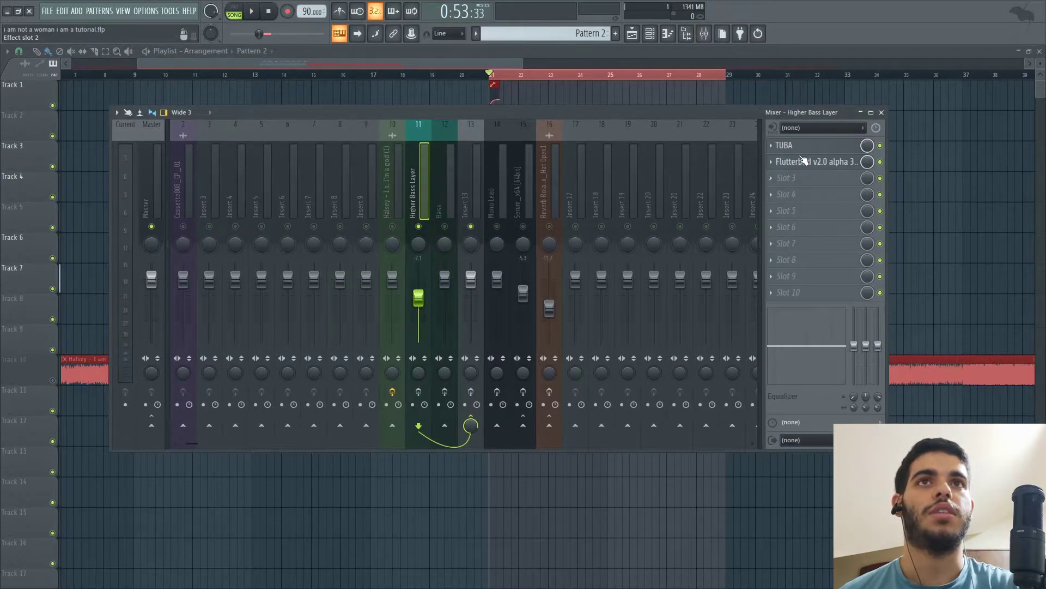
# - Open the TUBA and Flutterbird effects on Higher Bass Layer while the loop plays
pyautogui.press('F6')
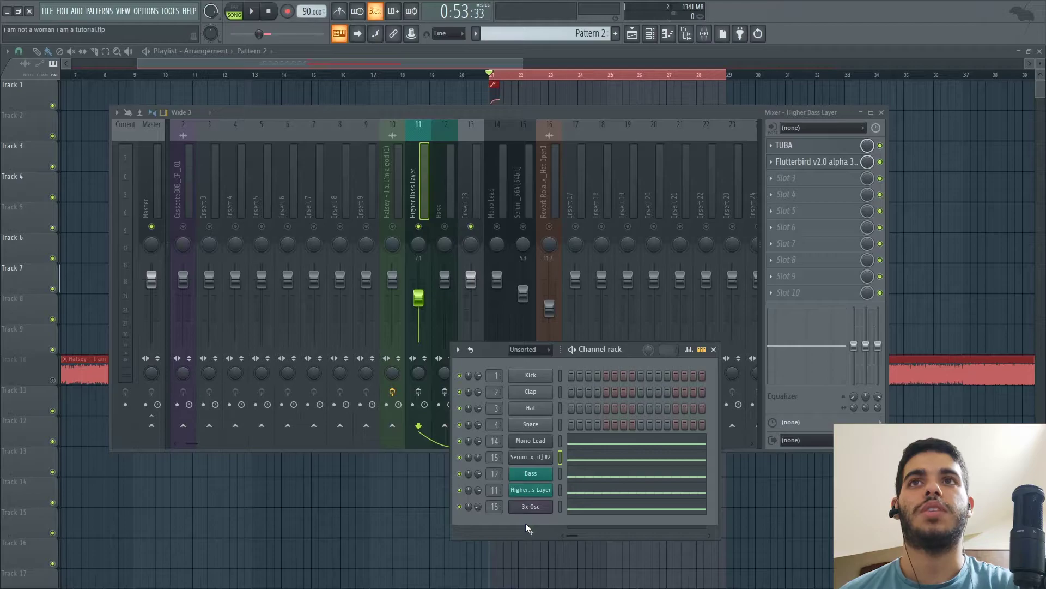
pyautogui.click(824, 150)
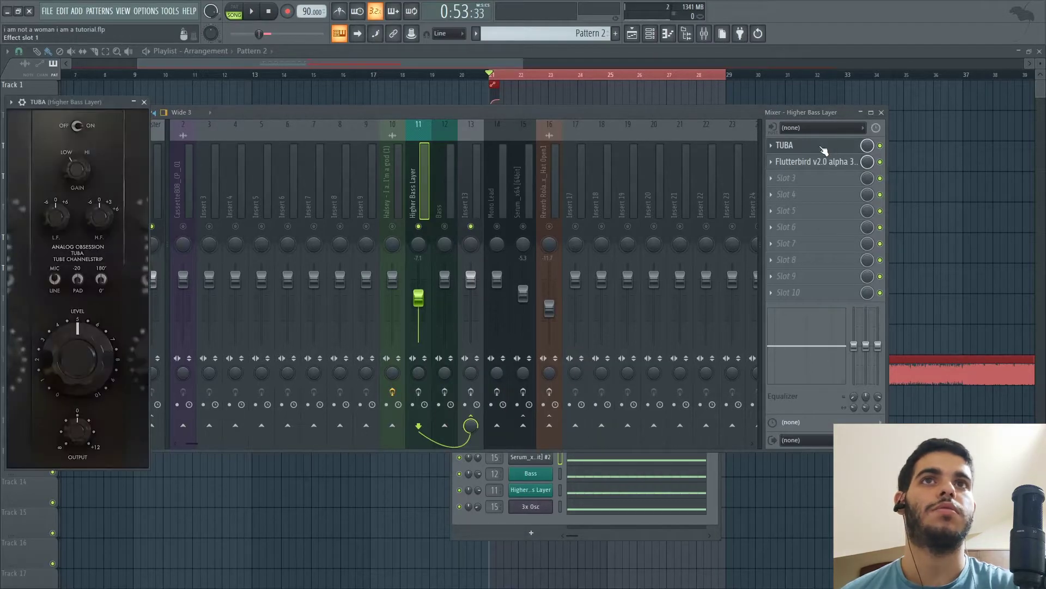
pyautogui.moveTo(96, 101); pyautogui.dragTo(168, 105)
pyautogui.press('space')
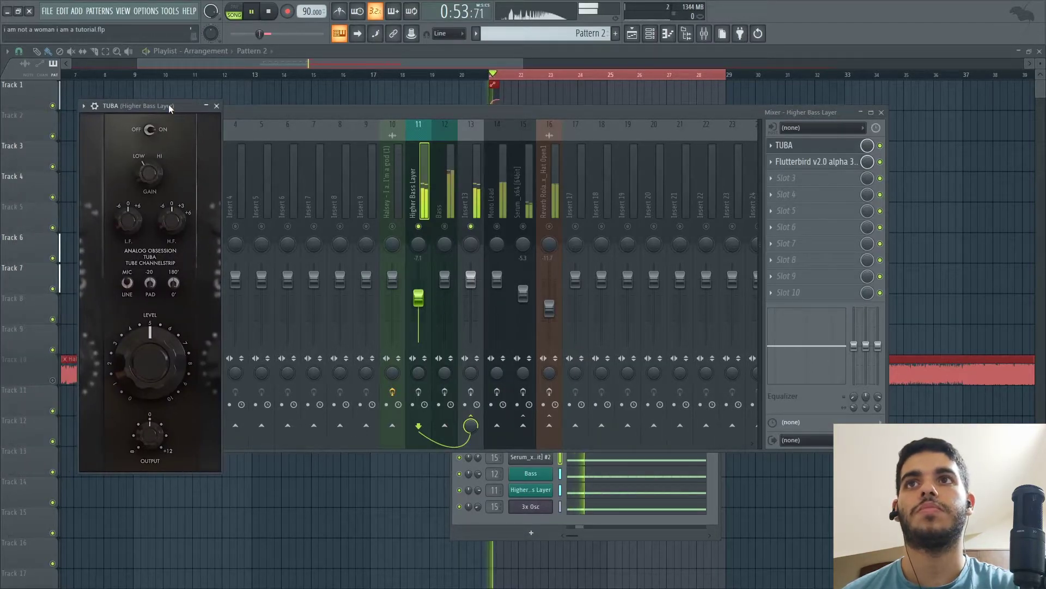
pyautogui.click(842, 161)
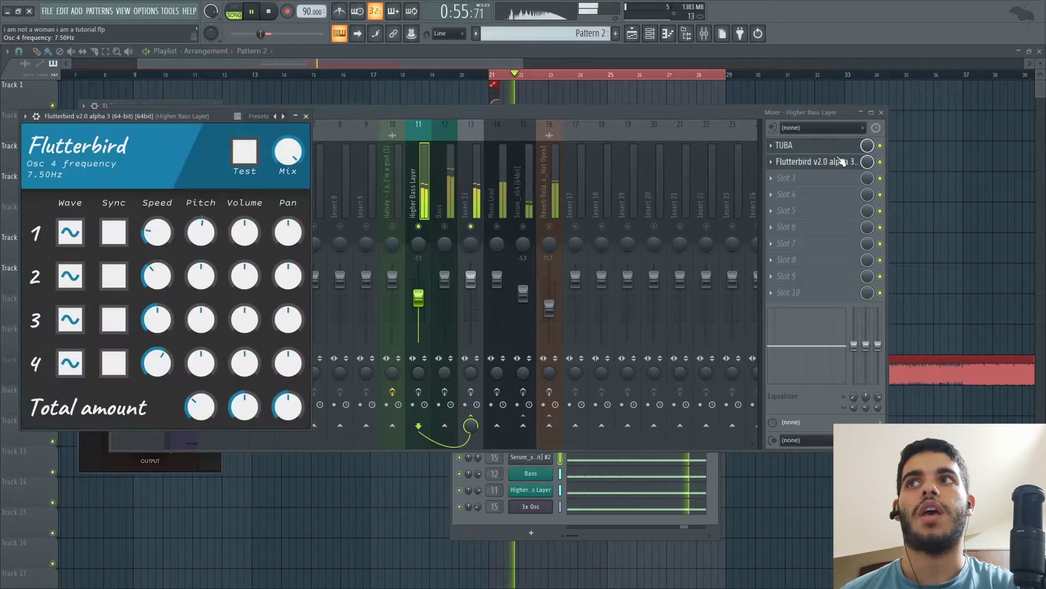
pyautogui.press('space')
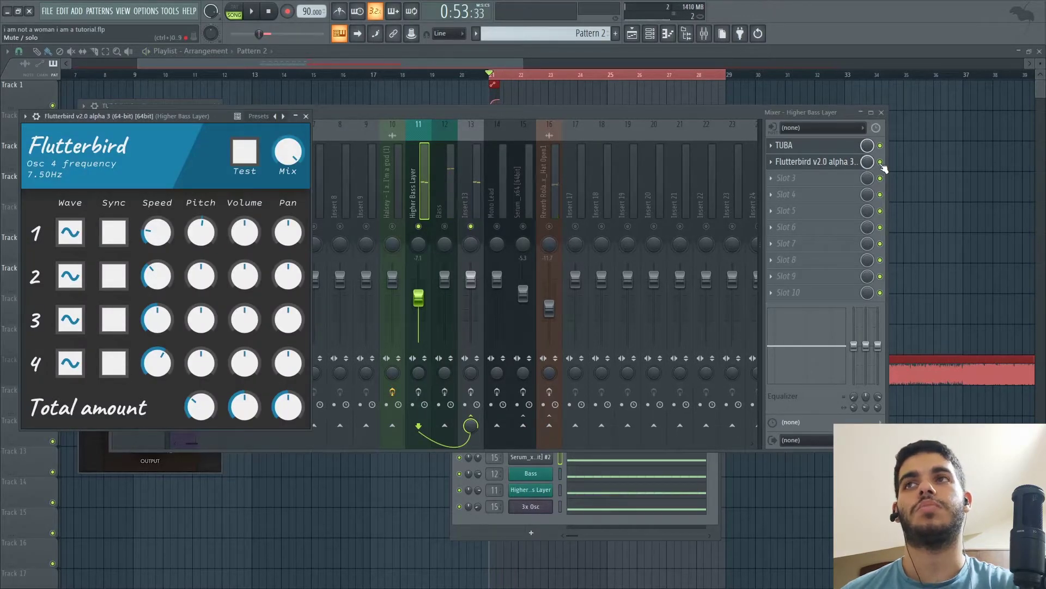
# - Bypass Flutterbird to compare, then re-enable both TUBA and Flutterbird
pyautogui.click(880, 162)
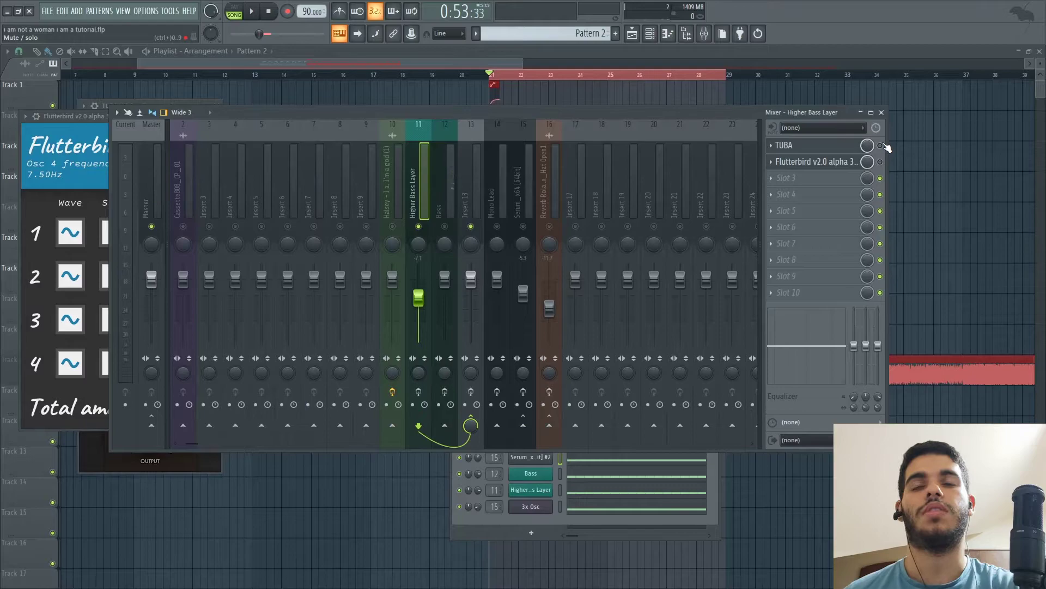
pyautogui.press('space')
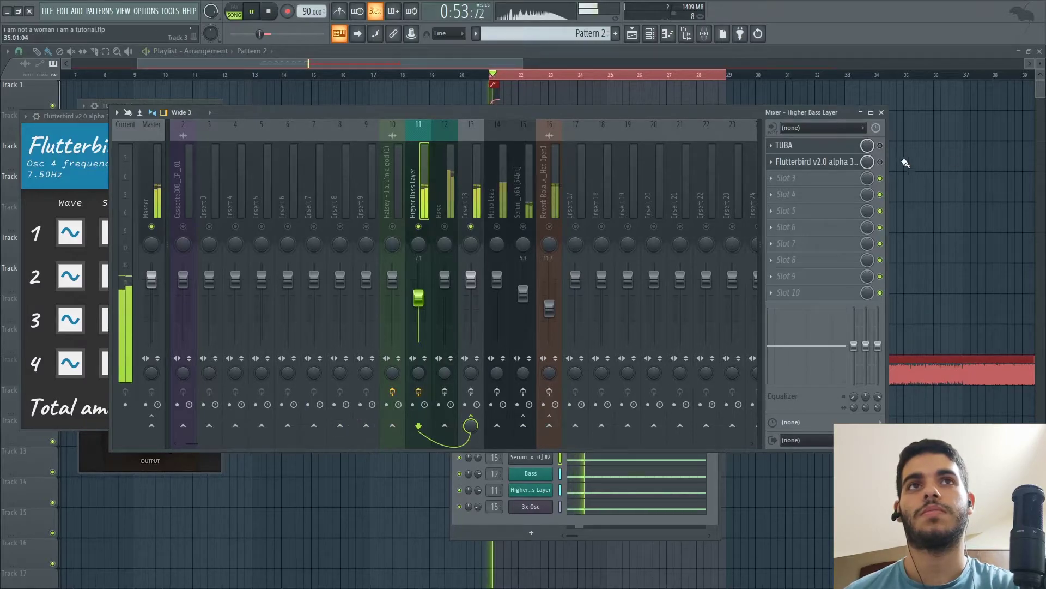
pyautogui.click(880, 146)
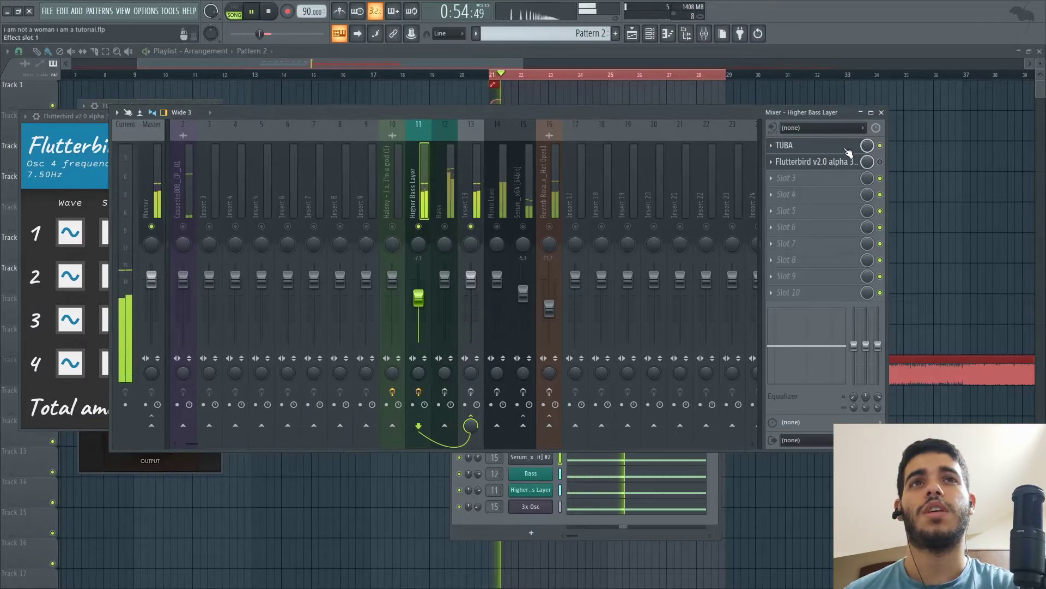
pyautogui.press('space')
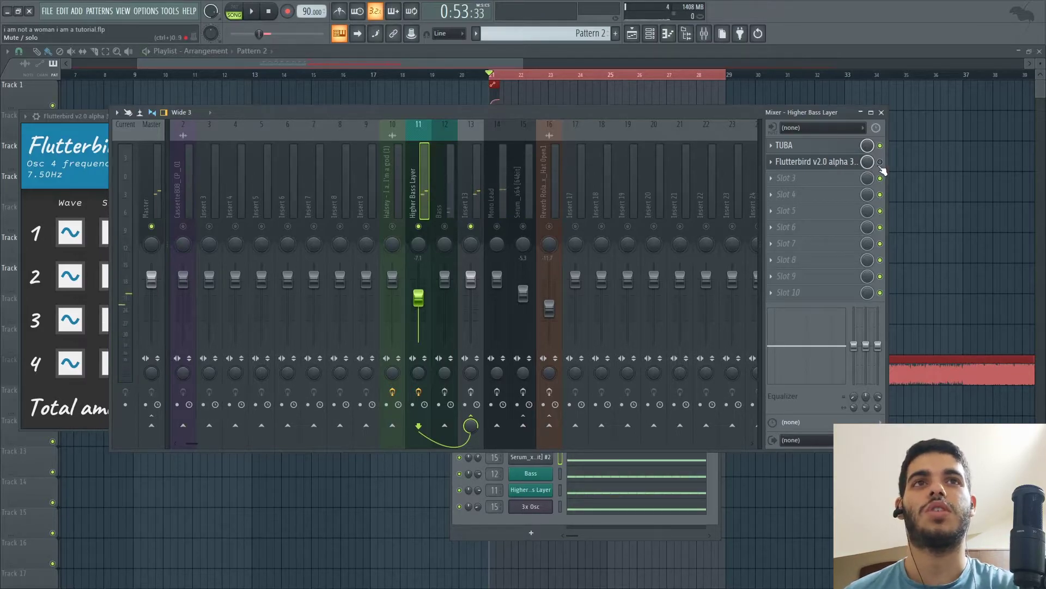
pyautogui.click(880, 163)
# - Review Flutterbird's settings (oscillator 1 at 0.76 Hz), close it, and replay the loop
pyautogui.click(840, 162)
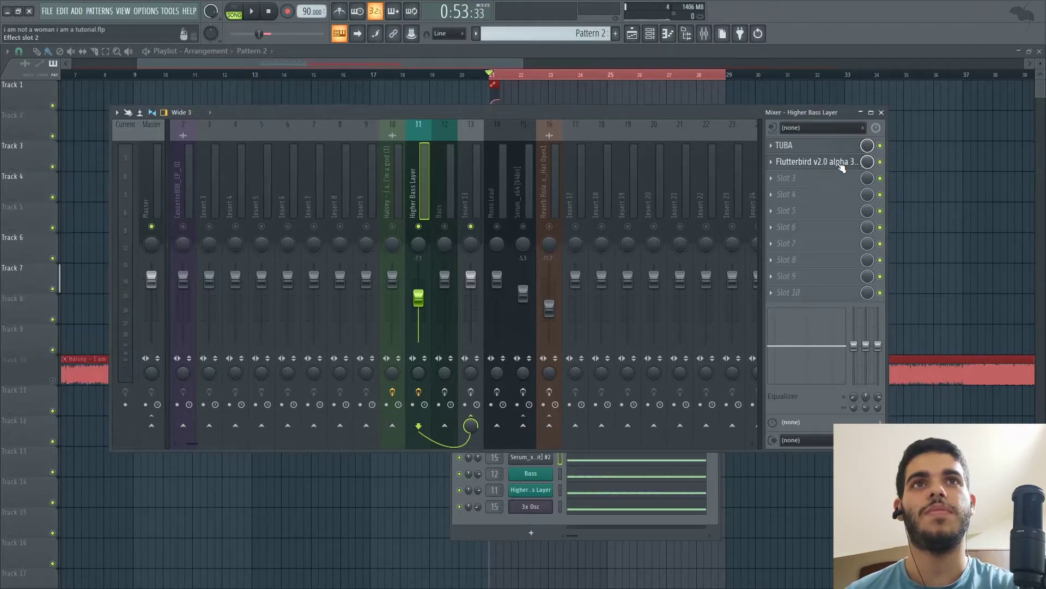
pyautogui.click(839, 162)
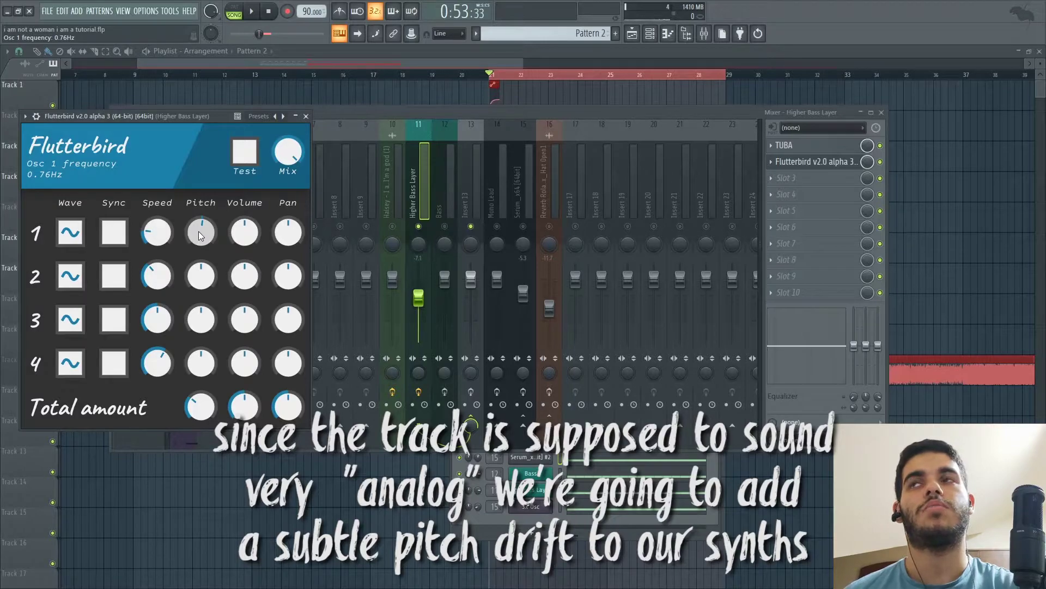
pyautogui.click(306, 116)
pyautogui.press('space')
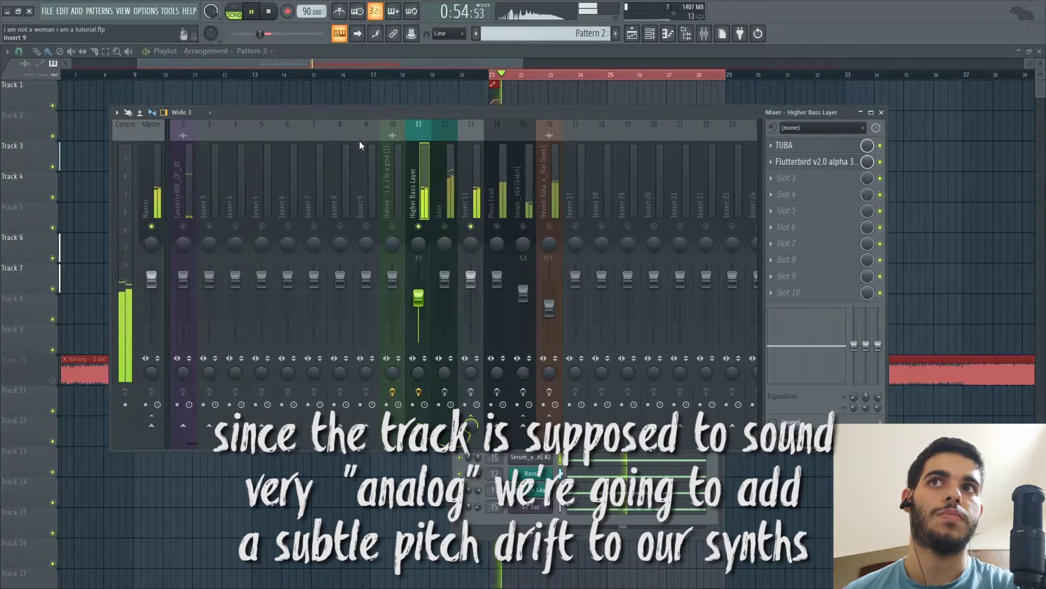
pyautogui.press('space')
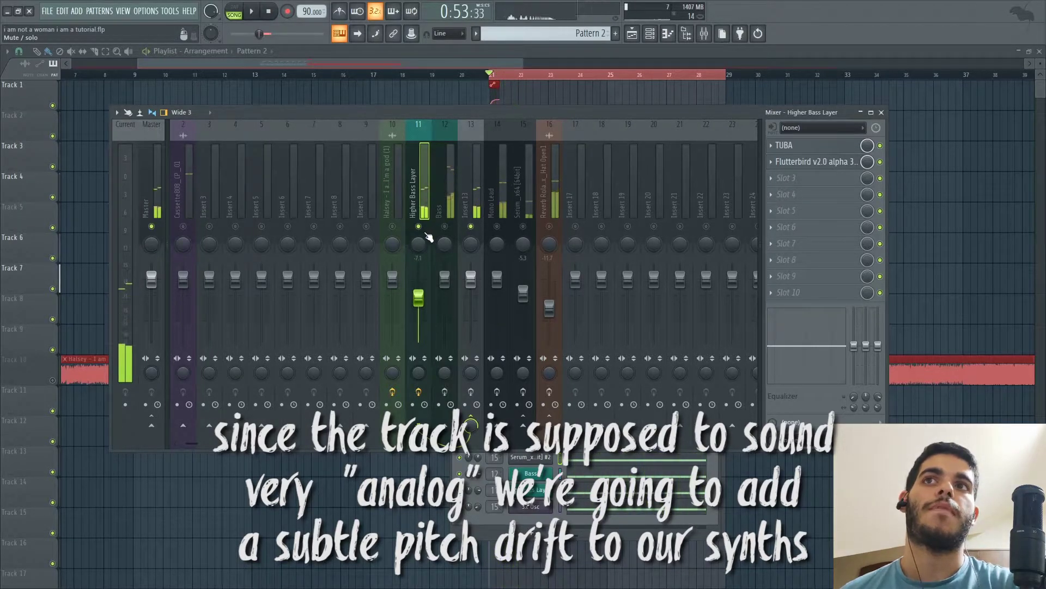
# - Select the Bass insert and review its Gem Mod-64 effect (Initial Preset, 0.622 Hz) during playback
pyautogui.click(450, 211)
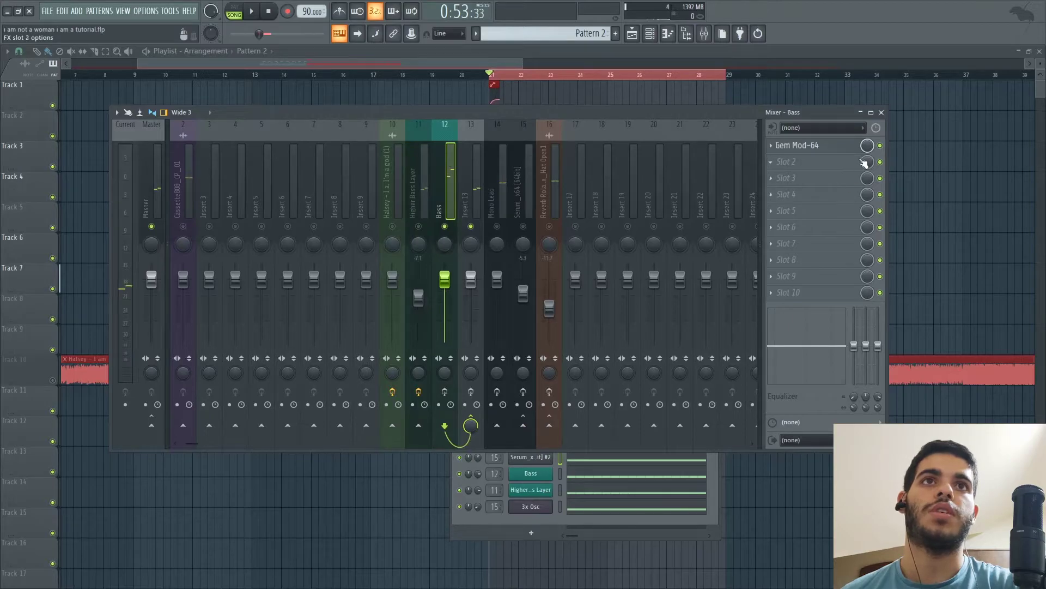
pyautogui.click(829, 145)
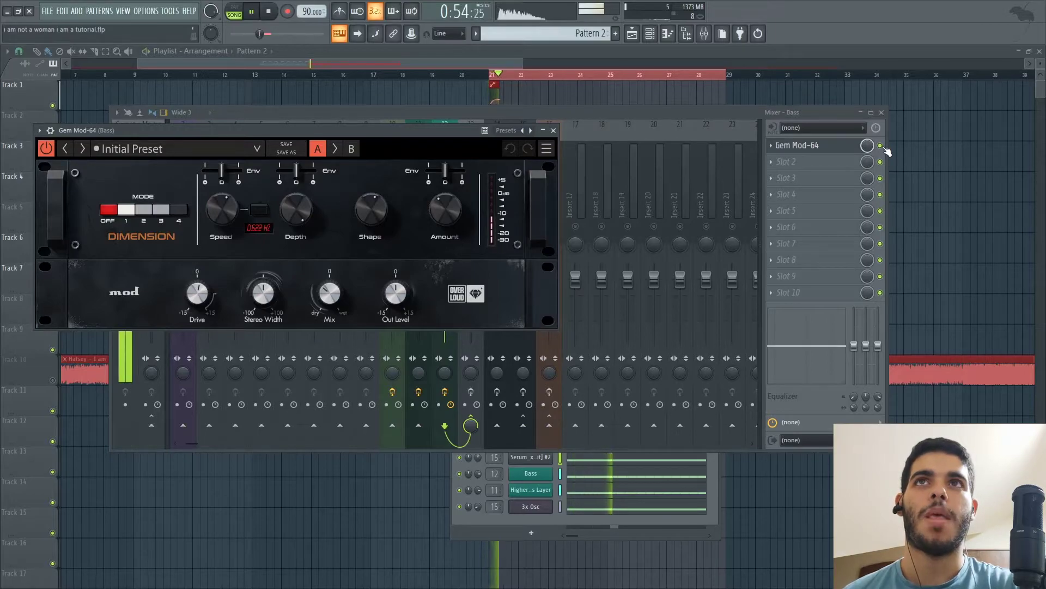
pyautogui.click(886, 151)
pyautogui.press('space')
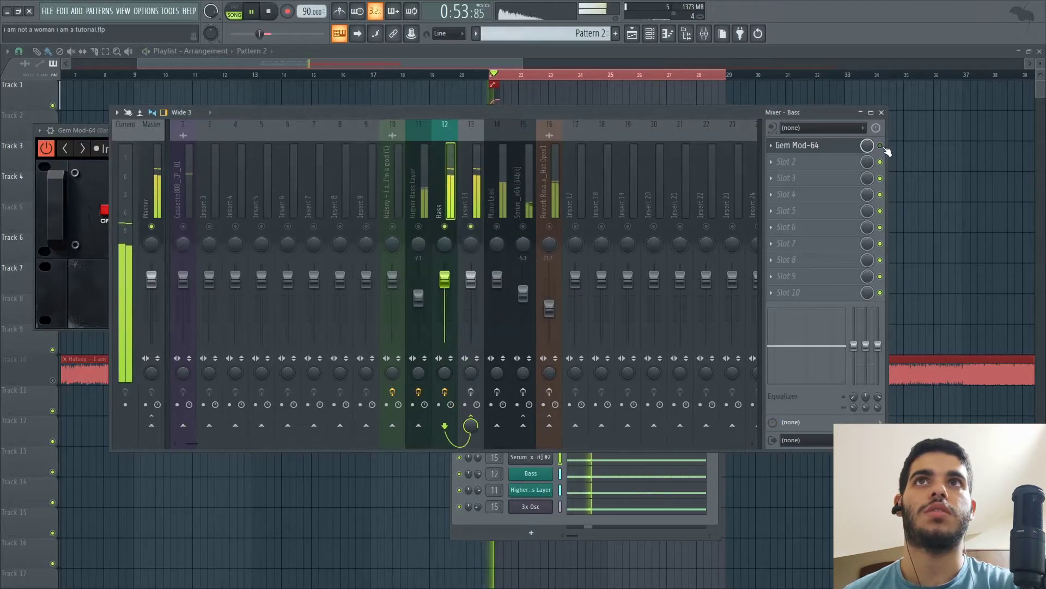
pyautogui.press('space')
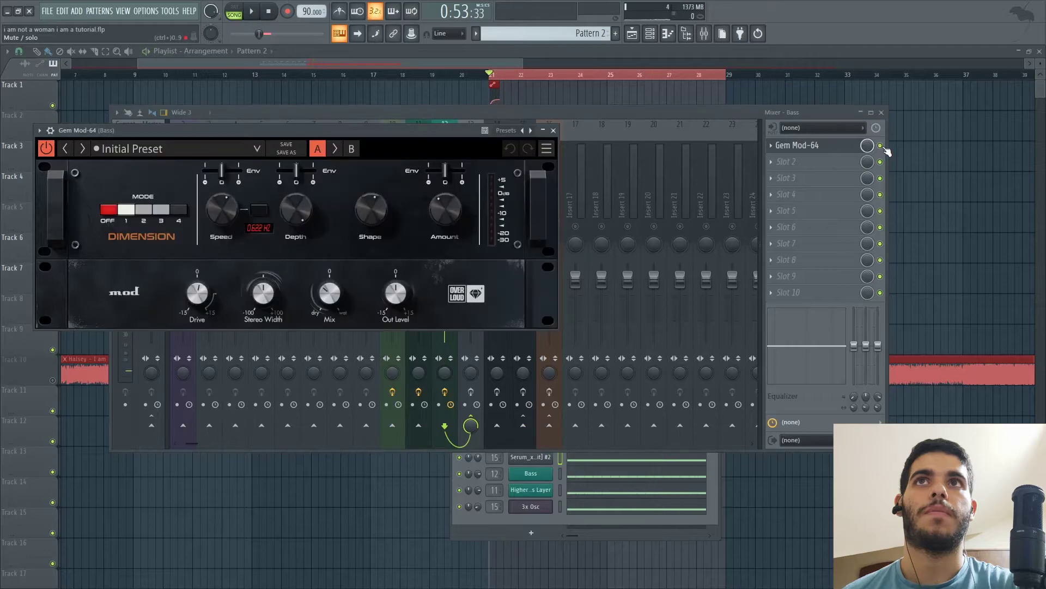
pyautogui.press('space')
pyautogui.click(886, 151)
pyautogui.press('space')
pyautogui.press('space')
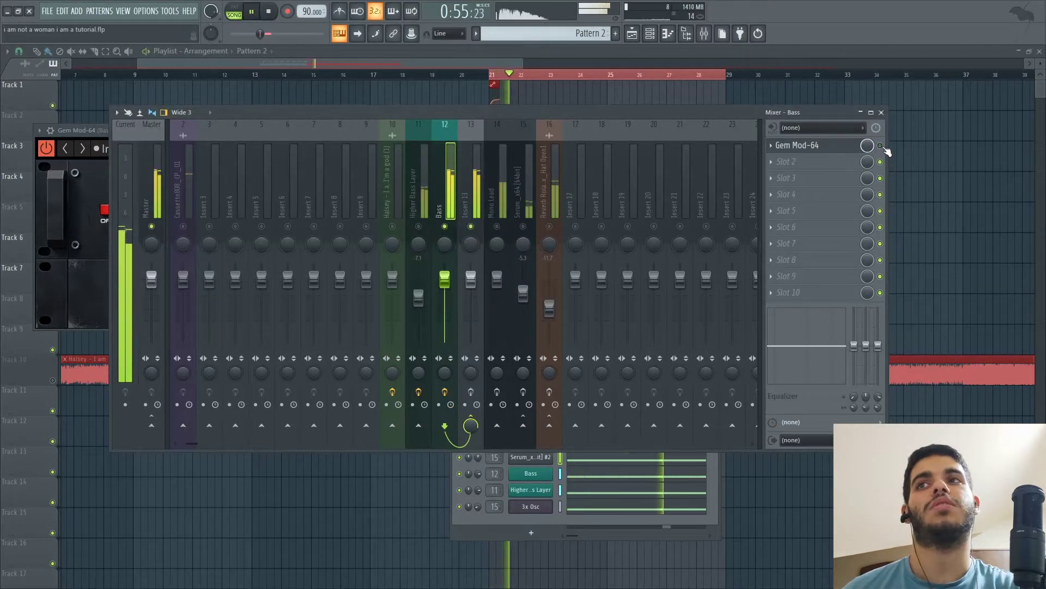
pyautogui.click(855, 145)
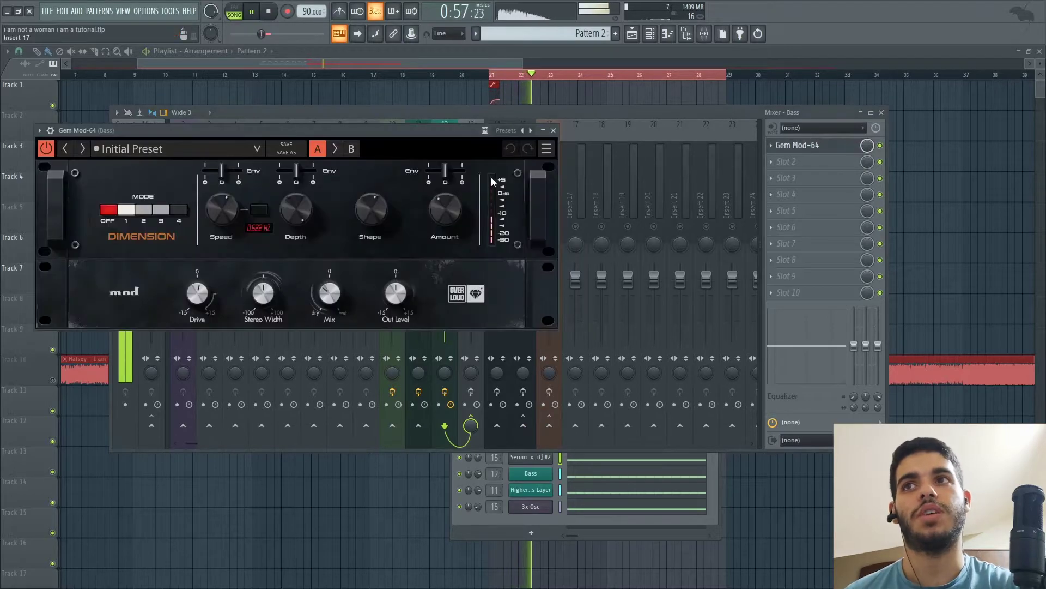
pyautogui.press('space')
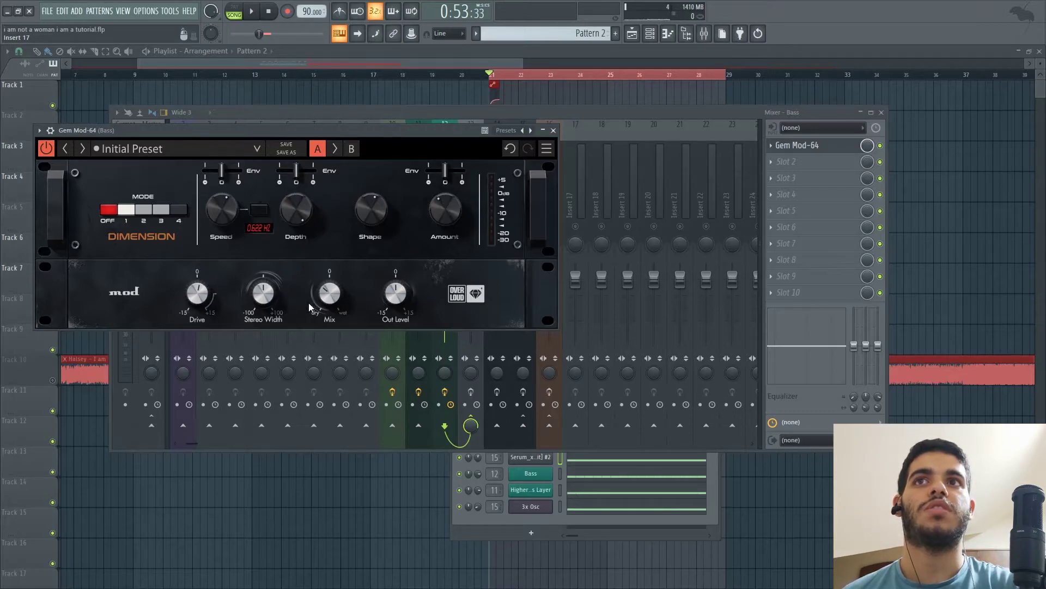
# - Close Gem Mod-64, select Insert 13 and open its Tremolator with tweak settings shown
pyautogui.click(554, 130)
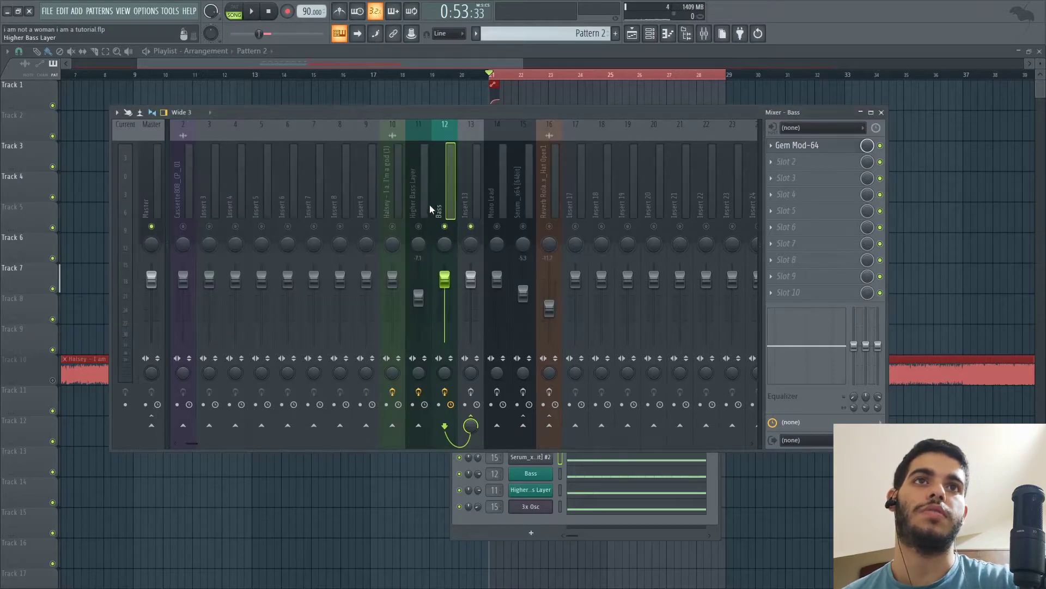
pyautogui.click(417, 235)
pyautogui.click(452, 183)
pyautogui.click(469, 191)
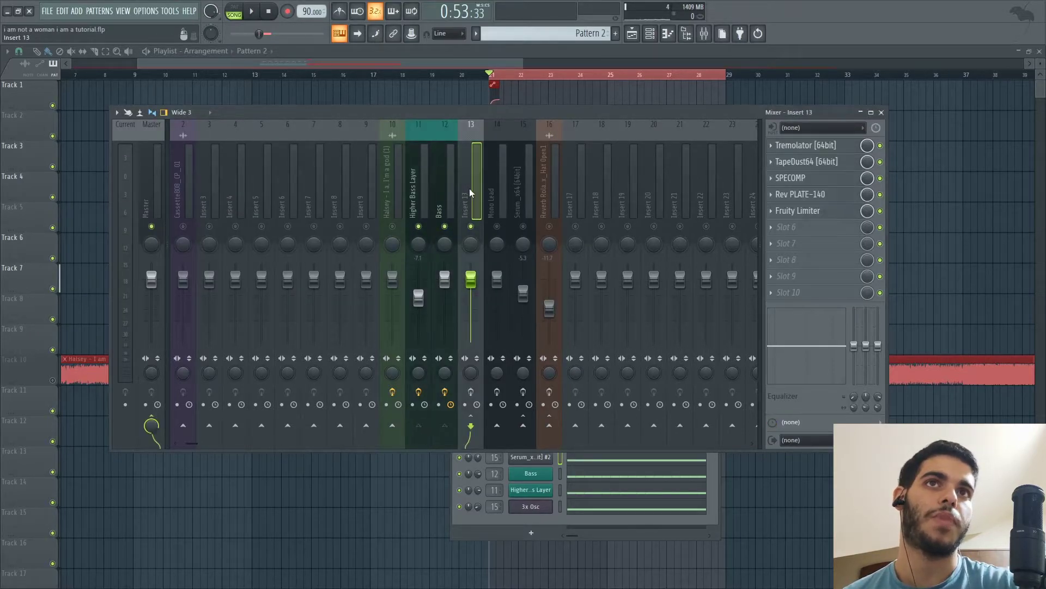
pyautogui.click(471, 393)
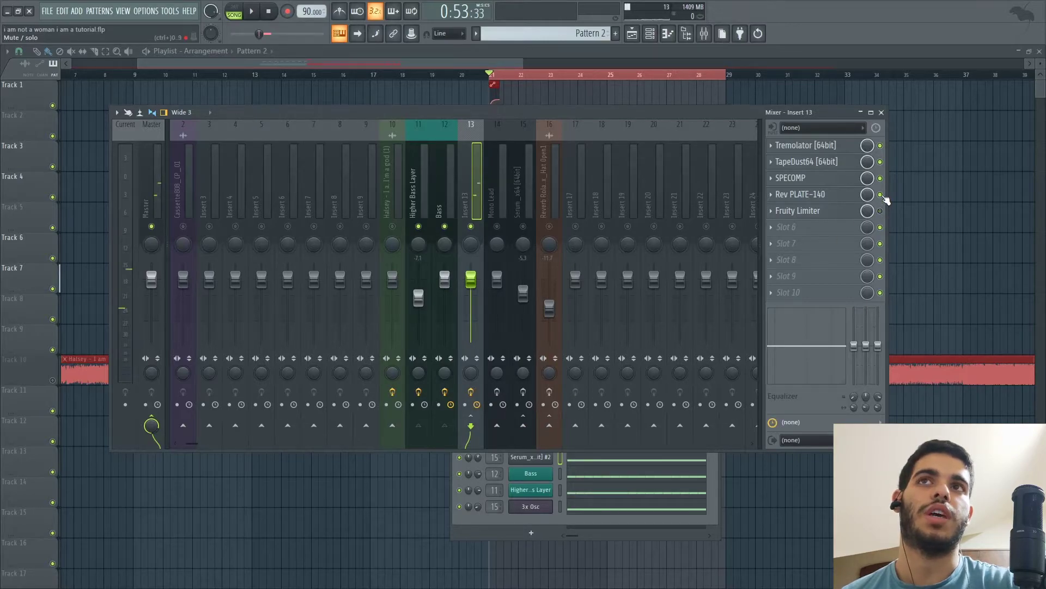
pyautogui.click(828, 148)
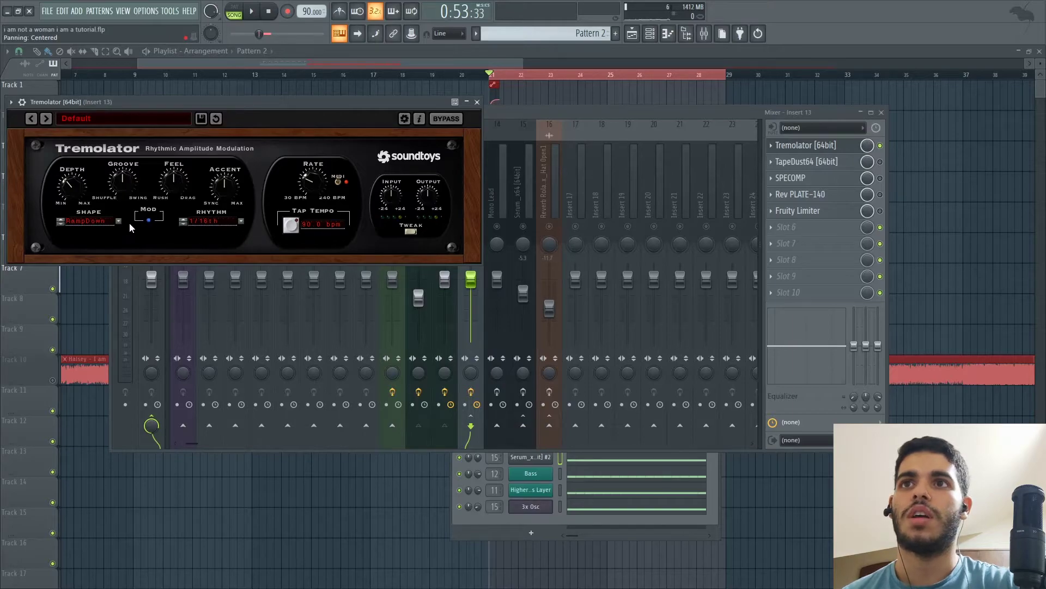
pyautogui.moveTo(256, 105); pyautogui.dragTo(261, 174)
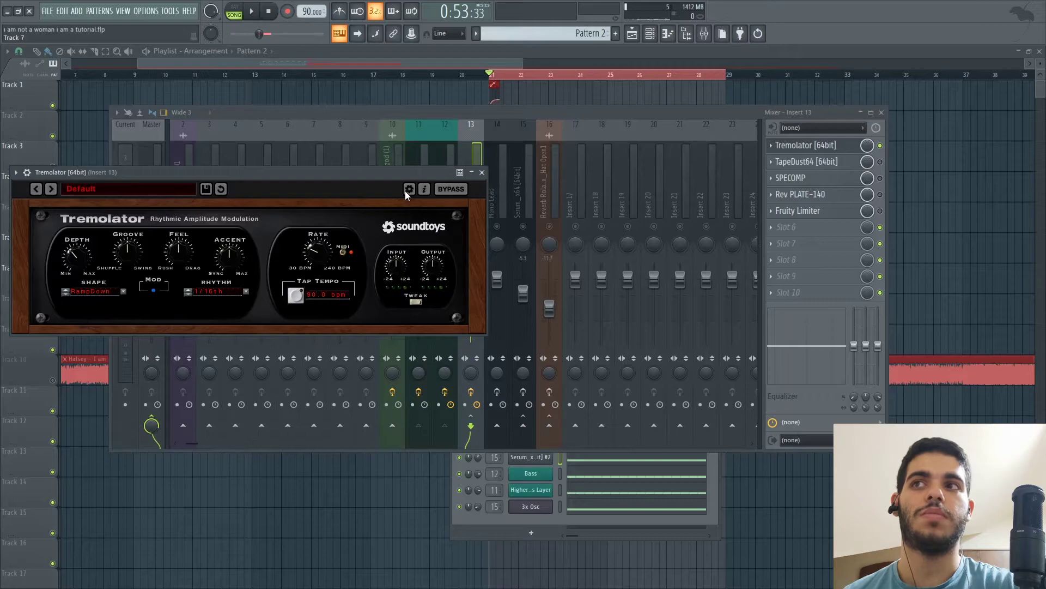
pyautogui.click(415, 302)
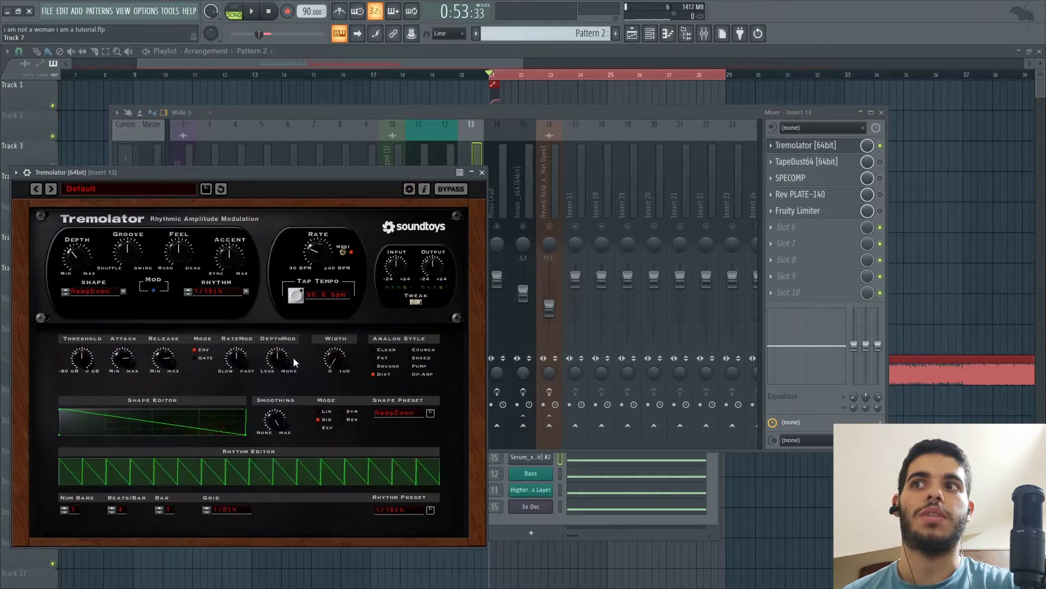
pyautogui.moveTo(164, 172); pyautogui.dragTo(232, 144)
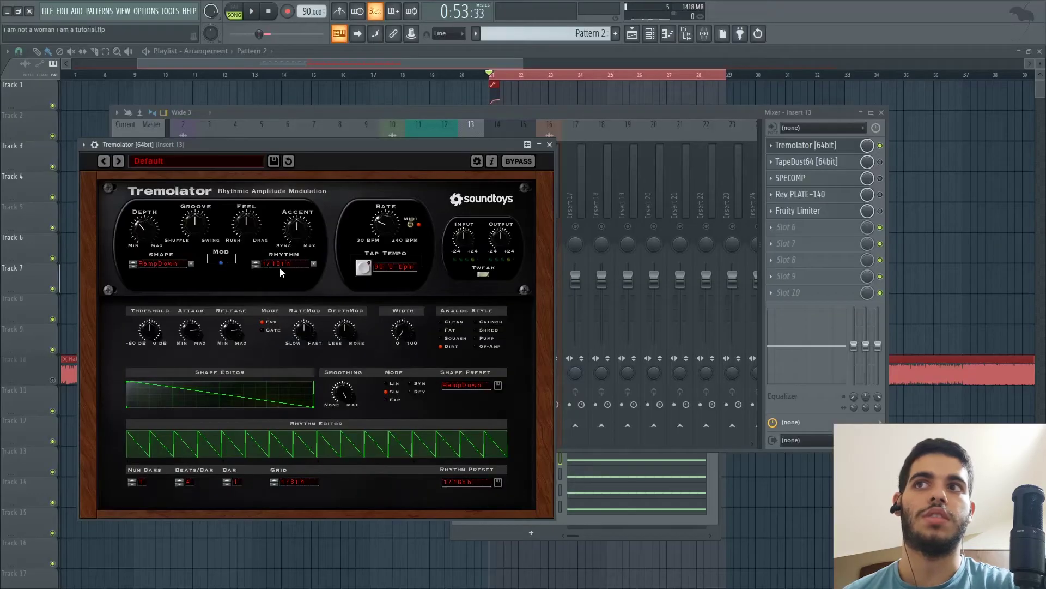
# - Play with Tremolator depth at full, then lower it to about 0.36 and close it
pyautogui.press('space')
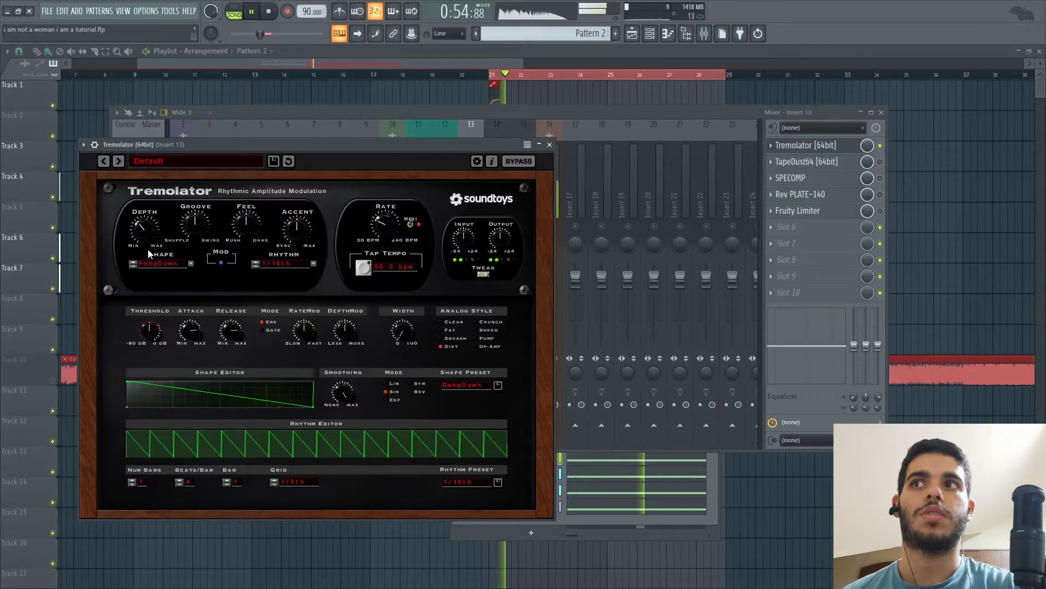
pyautogui.moveTo(146, 233); pyautogui.dragTo(152, 220)
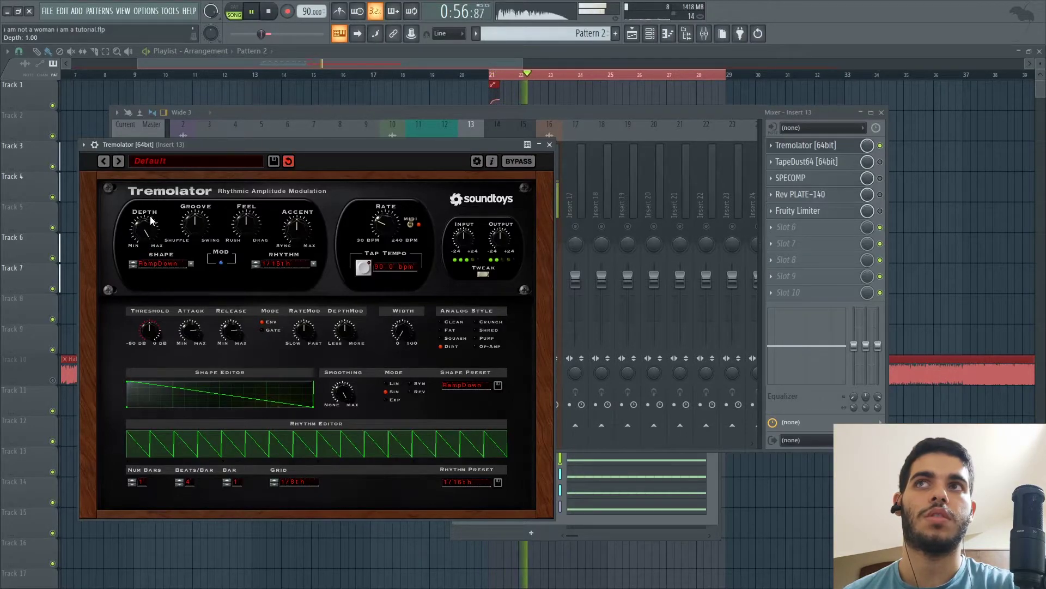
pyautogui.moveTo(293, 146); pyautogui.dragTo(306, 148)
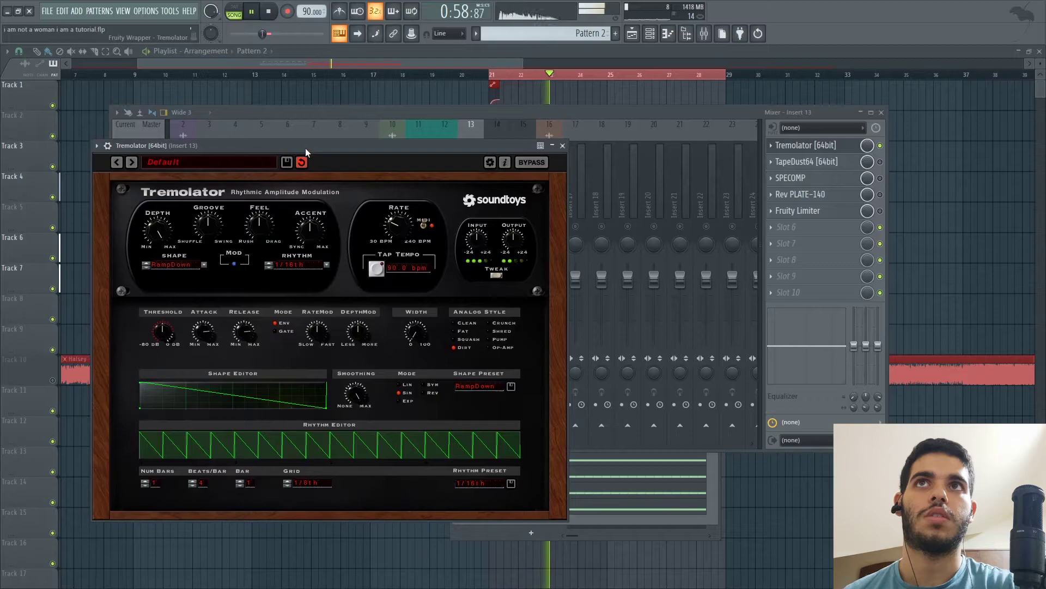
pyautogui.press('space')
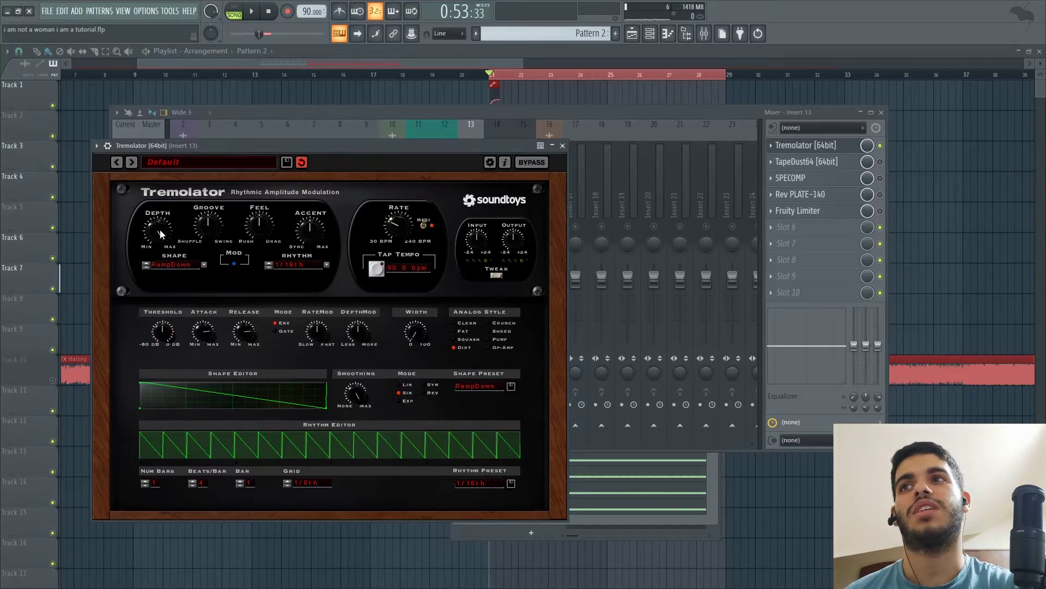
pyautogui.press('space')
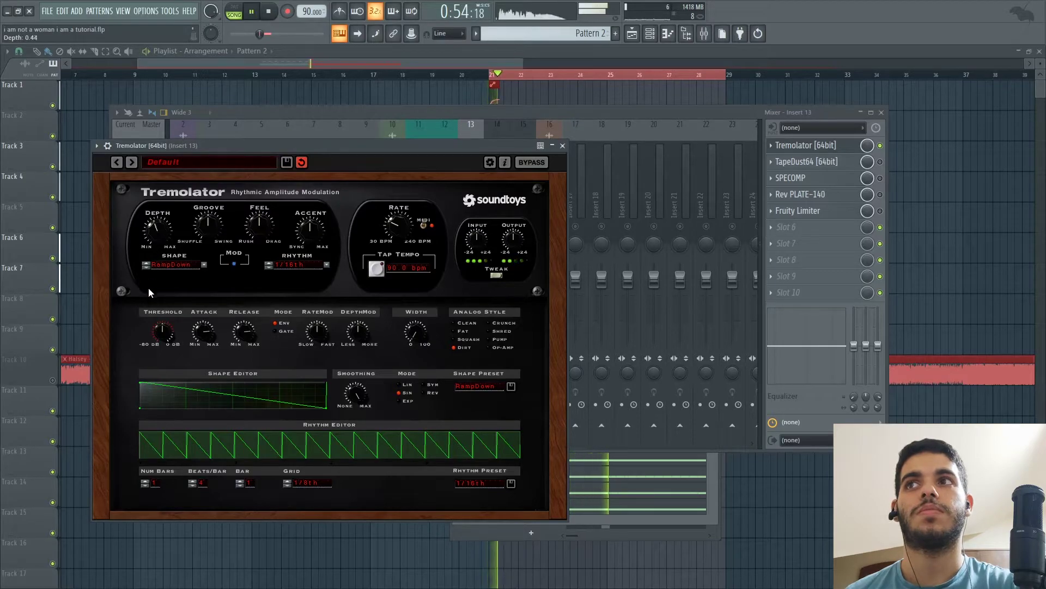
pyautogui.moveTo(171, 216); pyautogui.dragTo(123, 332)
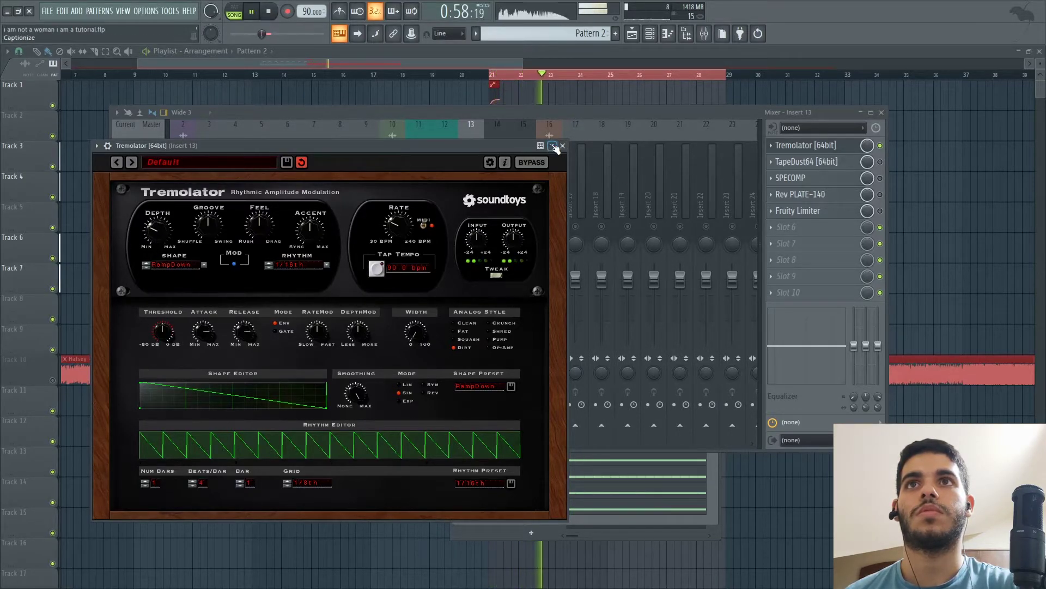
pyautogui.press('space')
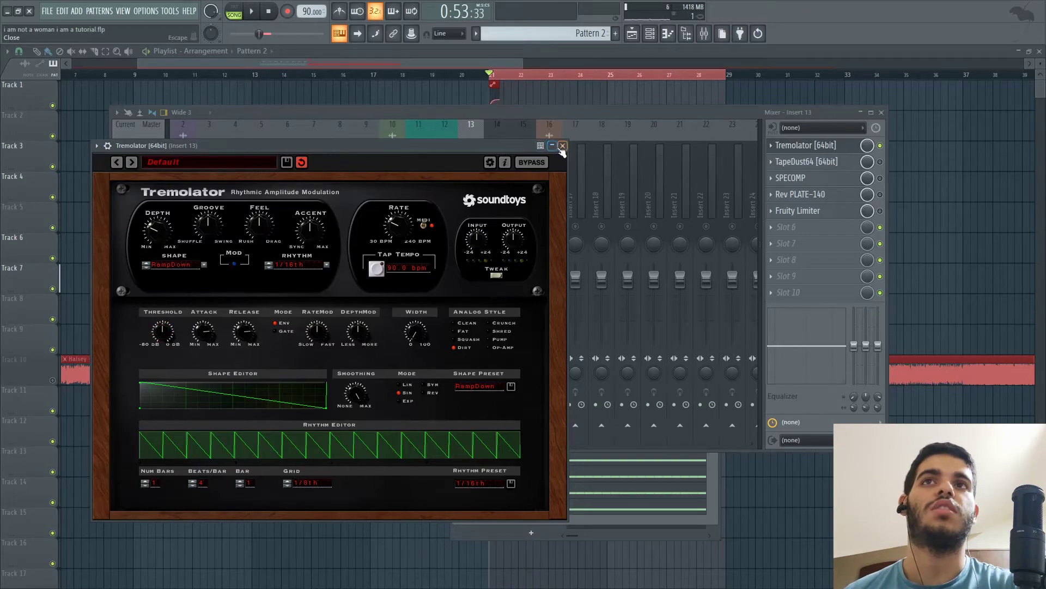
pyautogui.click(562, 147)
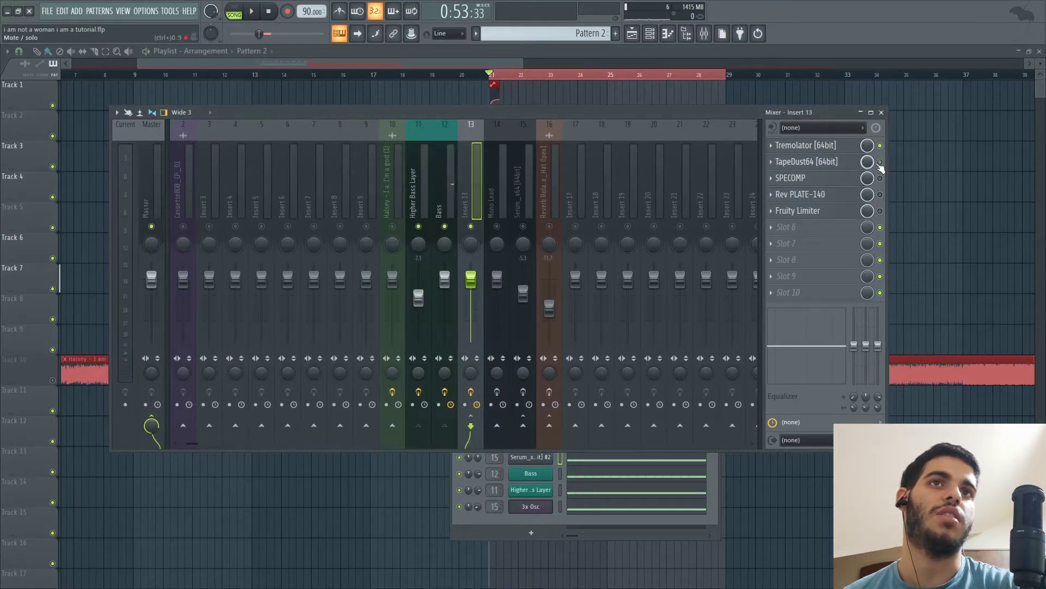
pyautogui.click(854, 165)
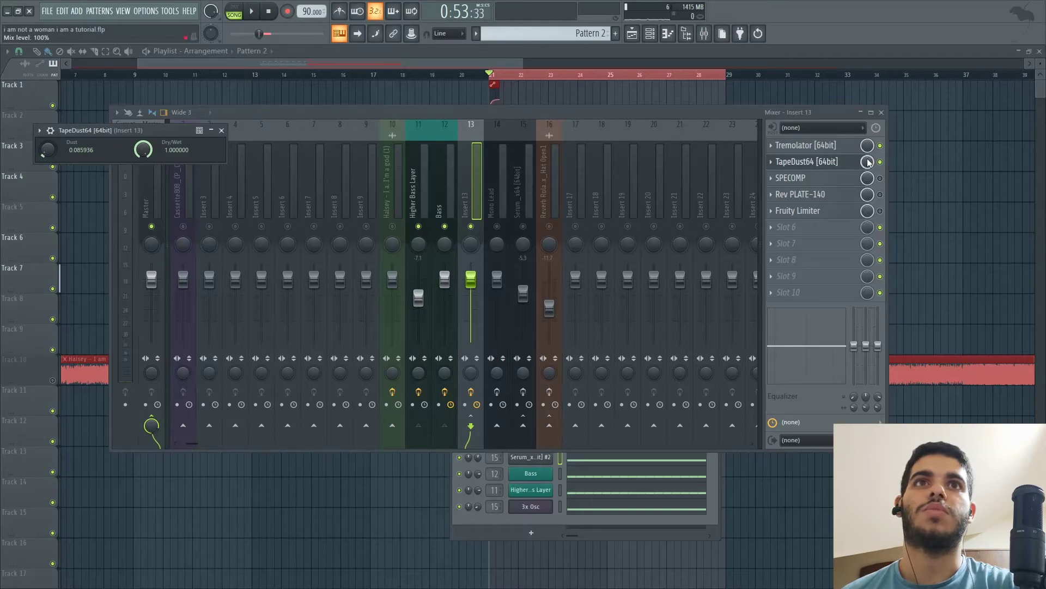
pyautogui.press('space')
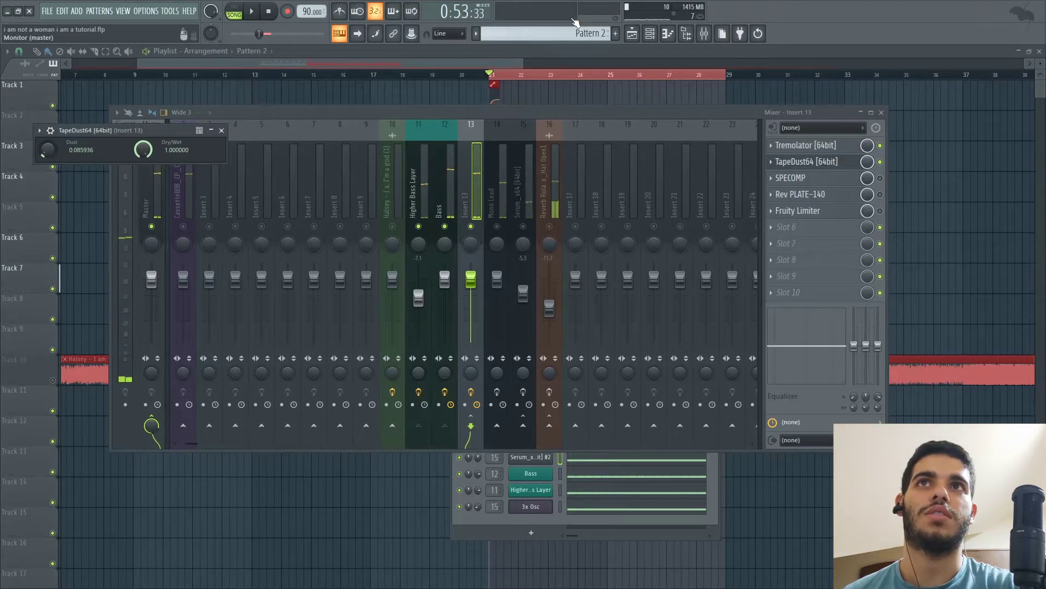
pyautogui.press('space')
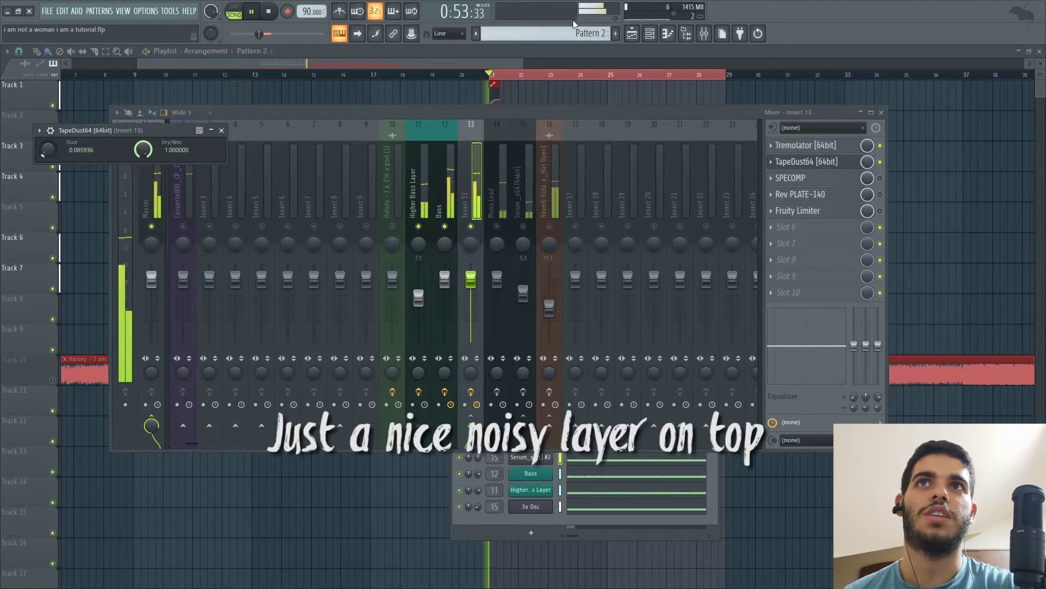
pyautogui.click(881, 163)
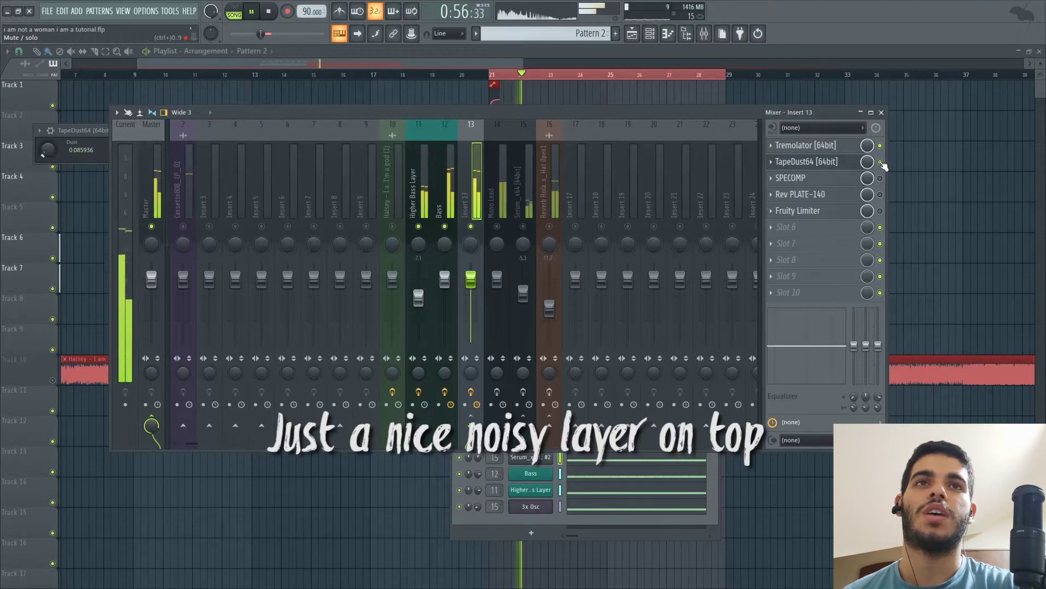
pyautogui.press('space')
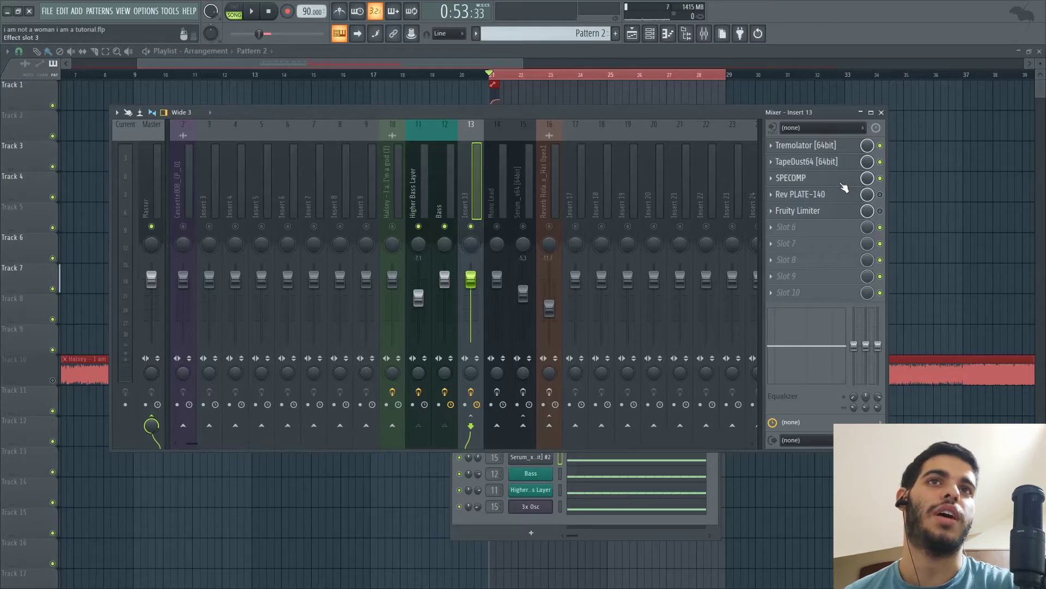
# - Audition Insert 13 with its SPECOMP compressor open, then close it and replay
pyautogui.click(842, 184)
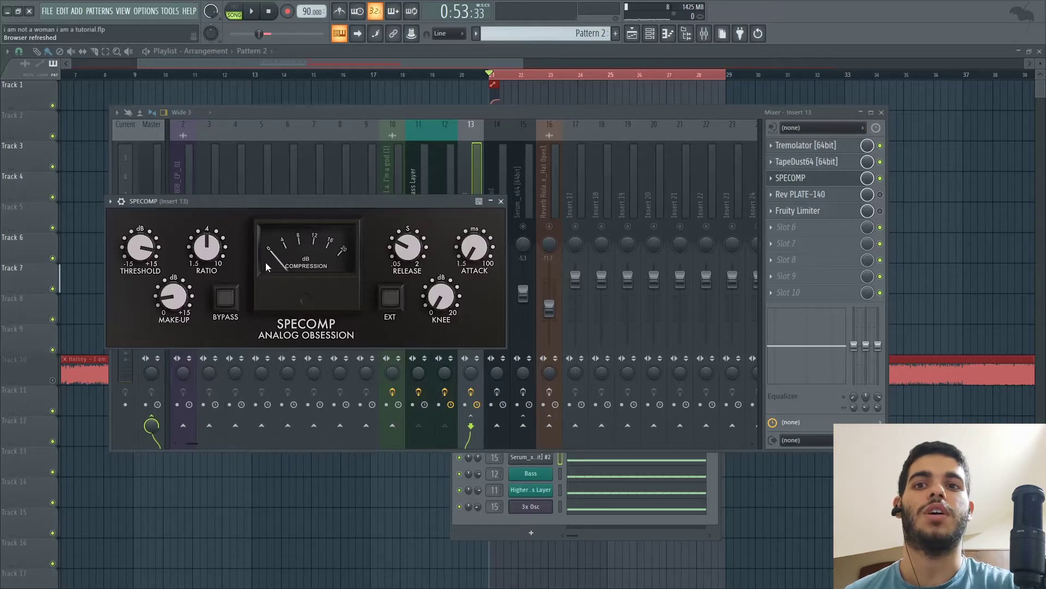
pyautogui.press('space')
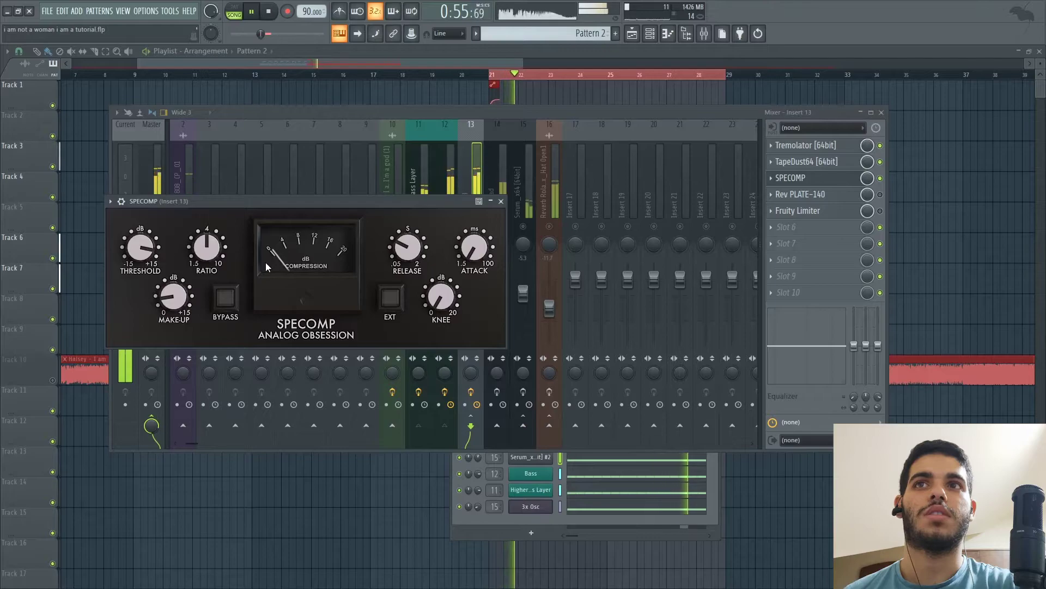
pyautogui.press('space')
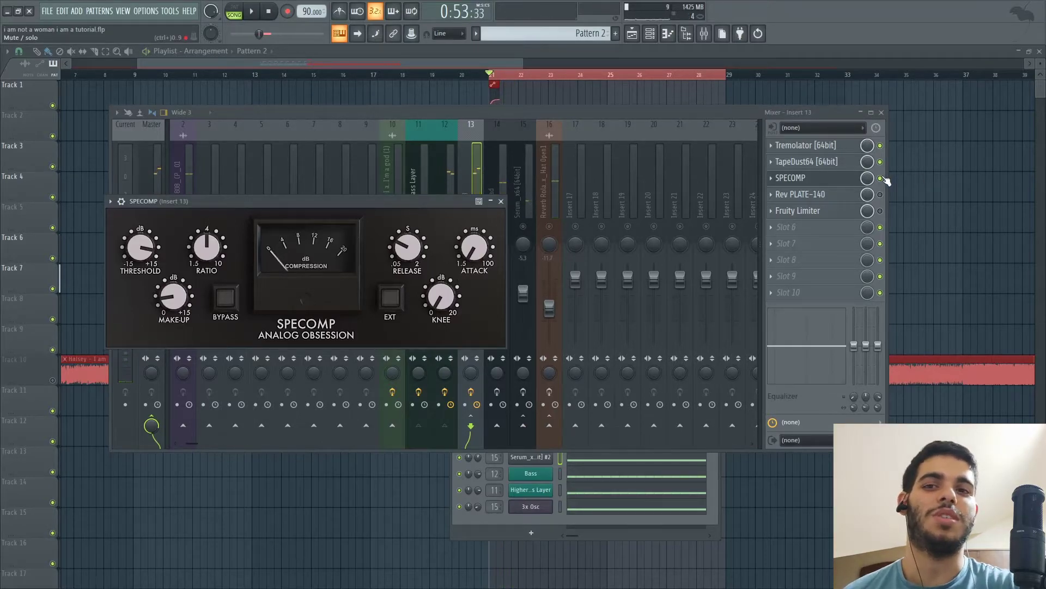
pyautogui.press('Escape')
pyautogui.press('space')
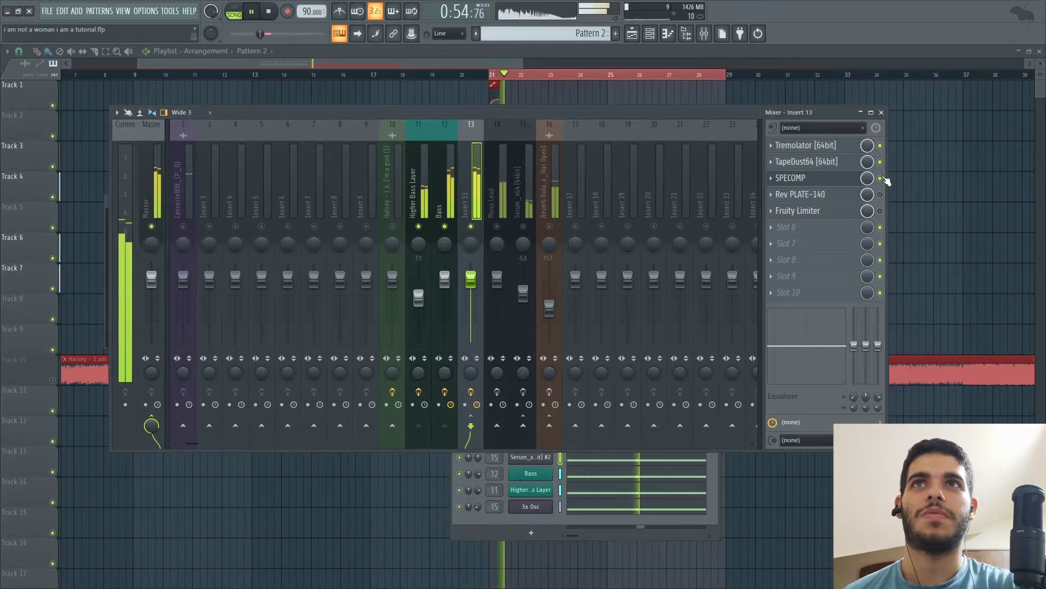
pyautogui.press('space')
# - Review the Rev PLATE-140 reverb (Drive -6.14 dB), close it and replay Insert 13
pyautogui.click(847, 195)
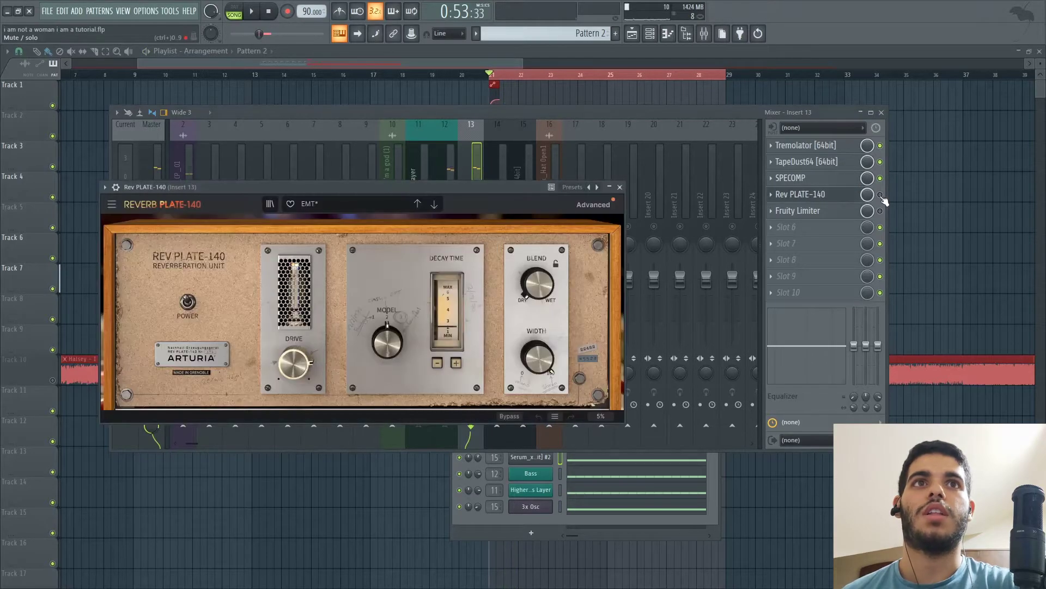
pyautogui.press('Escape')
pyautogui.click(801, 195)
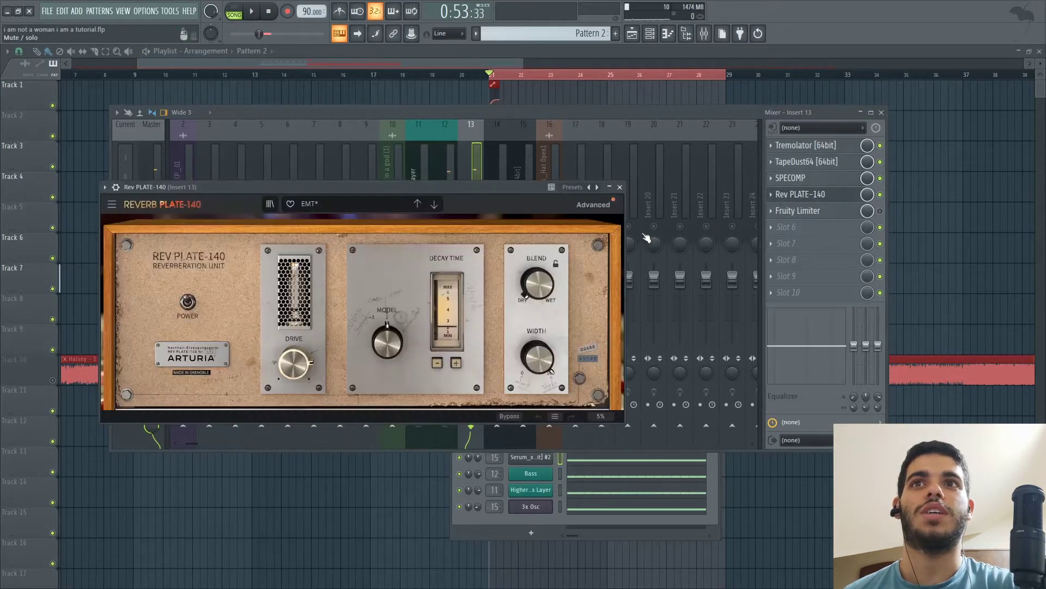
pyautogui.moveTo(508, 190); pyautogui.dragTo(550, 178)
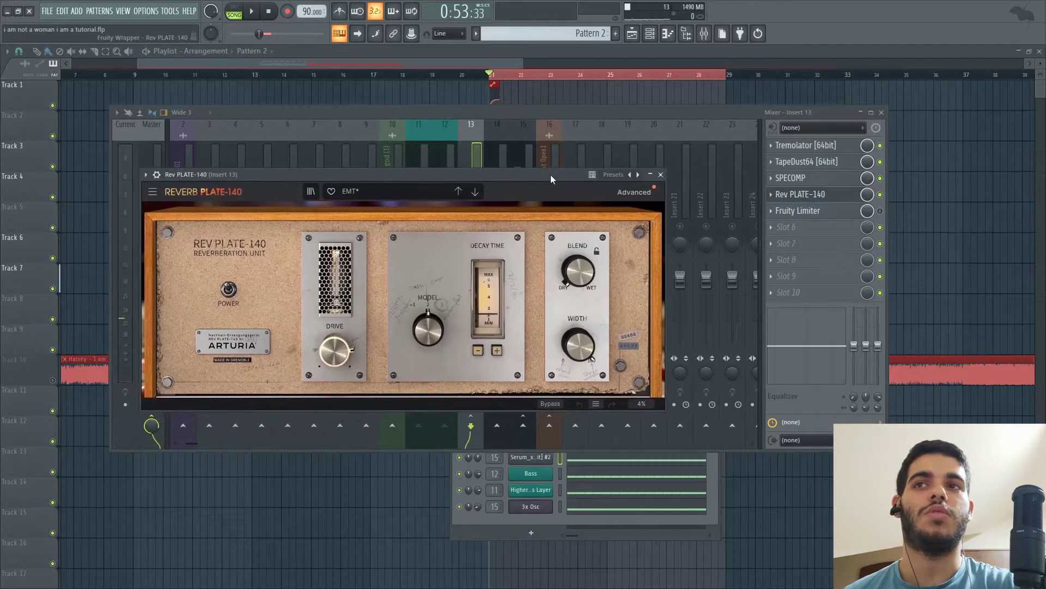
pyautogui.click(661, 174)
pyautogui.press('space')
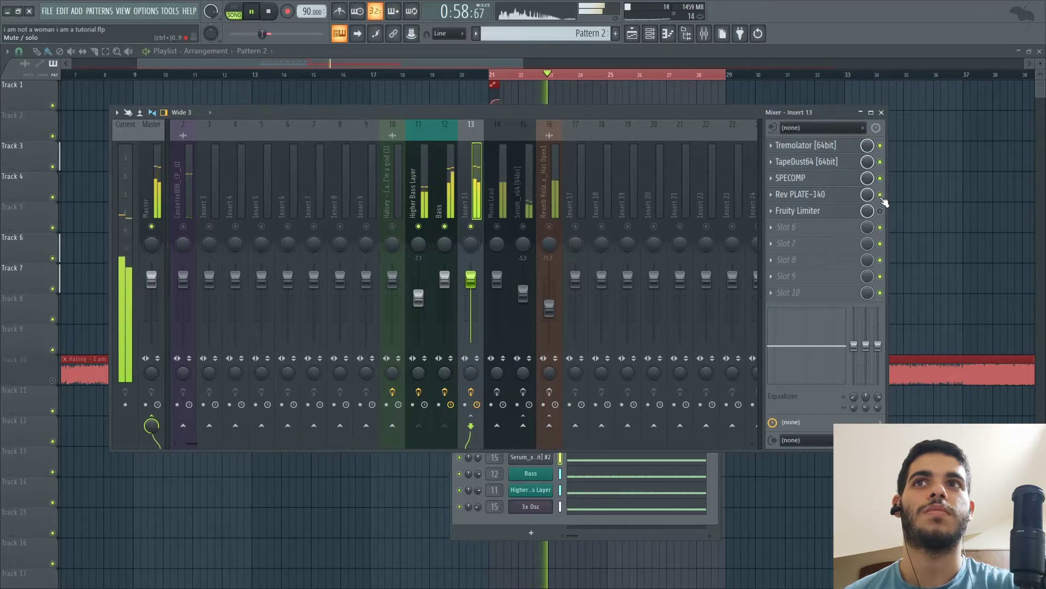
pyautogui.press('space')
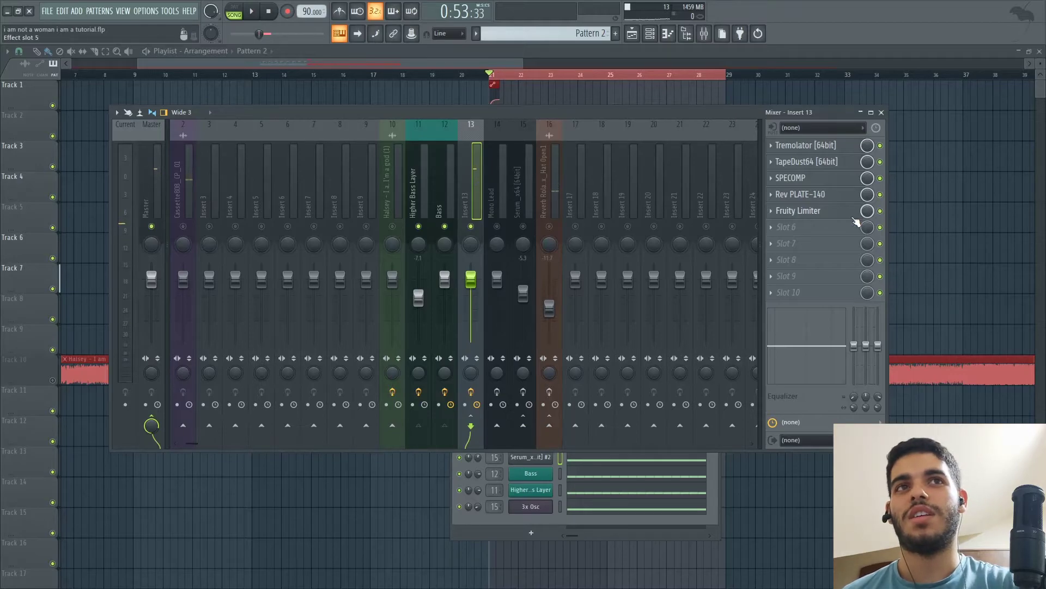
# - Check the sidechain input options of Insert 13's Fruity Limiter, then close it
pyautogui.click(853, 216)
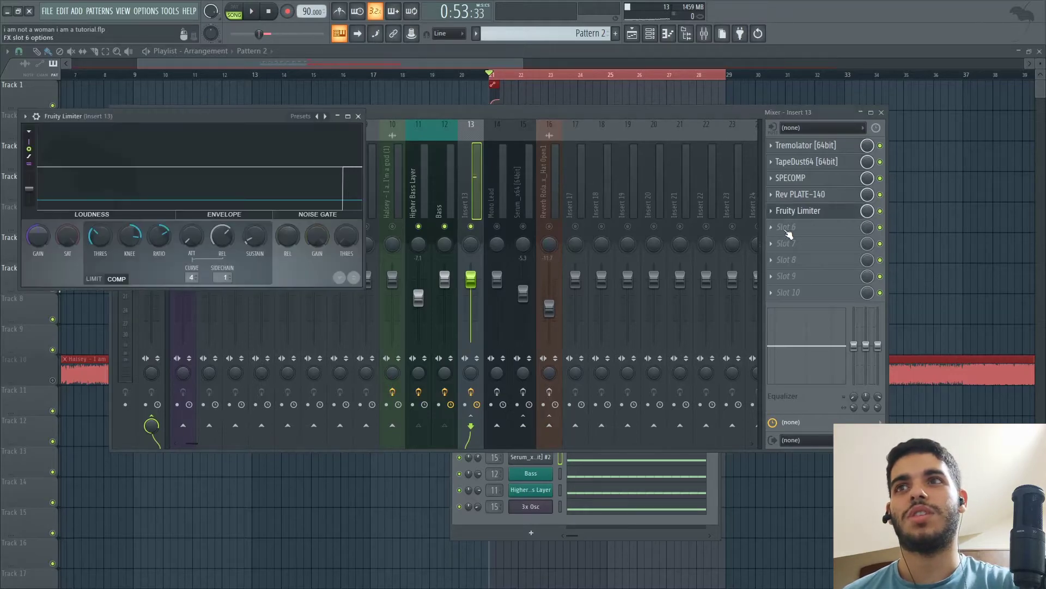
pyautogui.rightClick(242, 280)
pyautogui.click(245, 266)
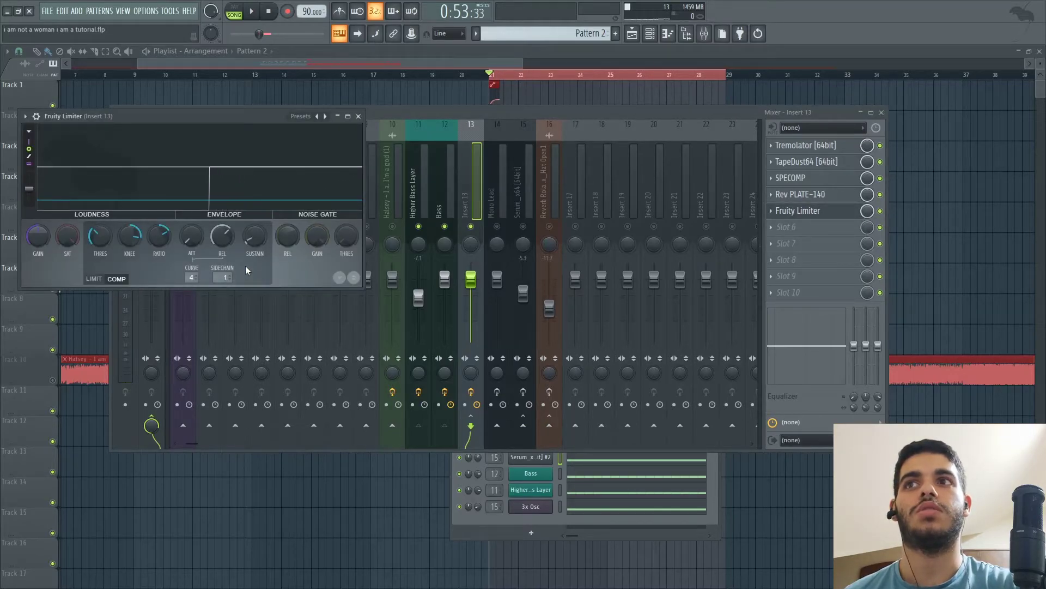
pyautogui.click(358, 117)
# - Enable the 31_21_BD kick's send to Master and hear Insert 13's sidechained limiter during playback
pyautogui.click(190, 228)
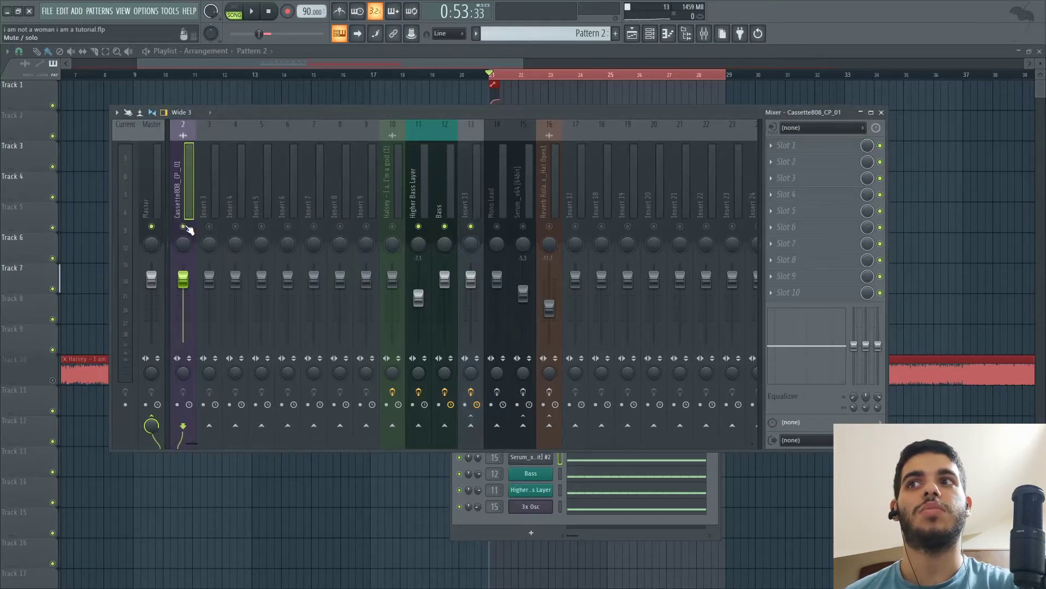
pyautogui.press('Left')
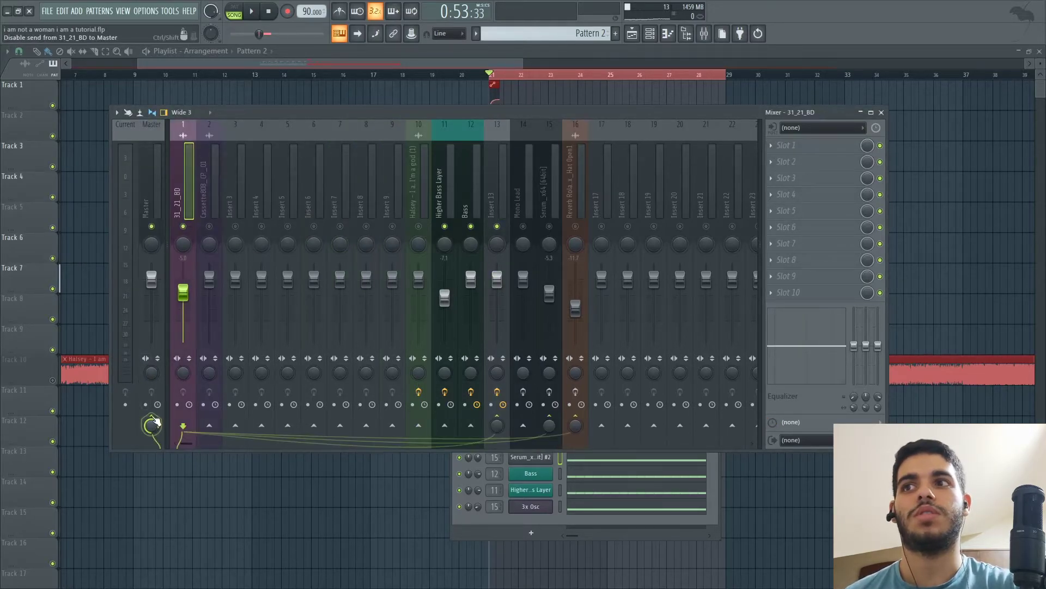
pyautogui.press('space')
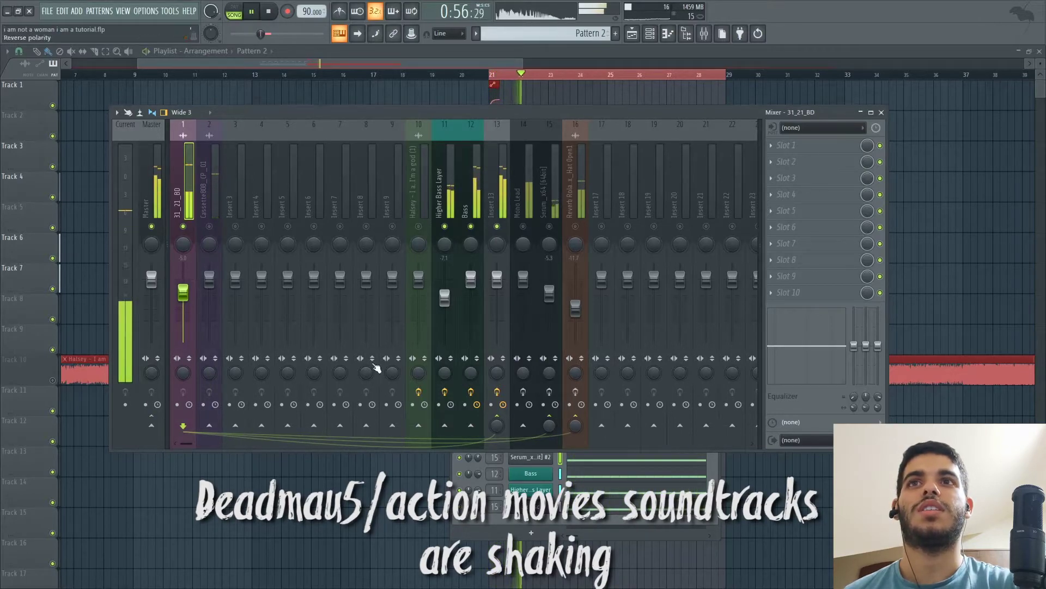
pyautogui.click(152, 429)
pyautogui.click(497, 186)
pyautogui.click(798, 210)
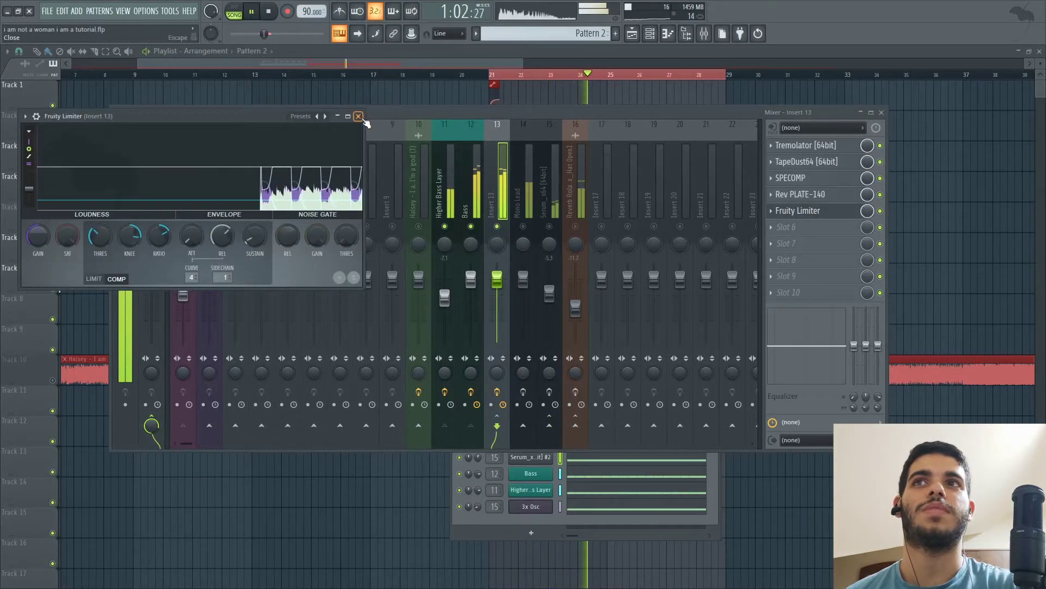
pyautogui.press('space')
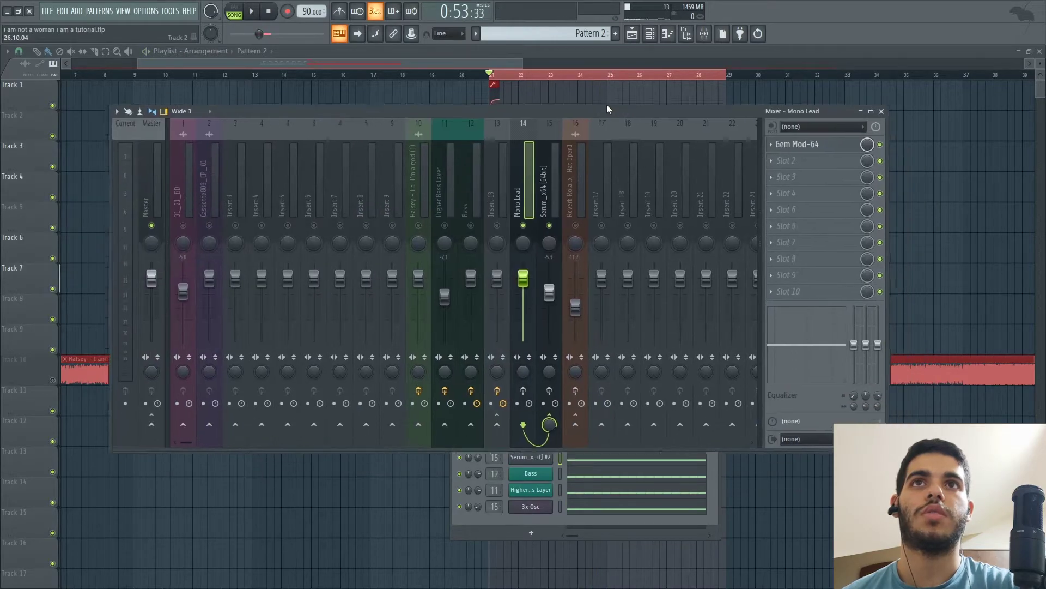
pyautogui.moveTo(607, 107); pyautogui.dragTo(609, 75)
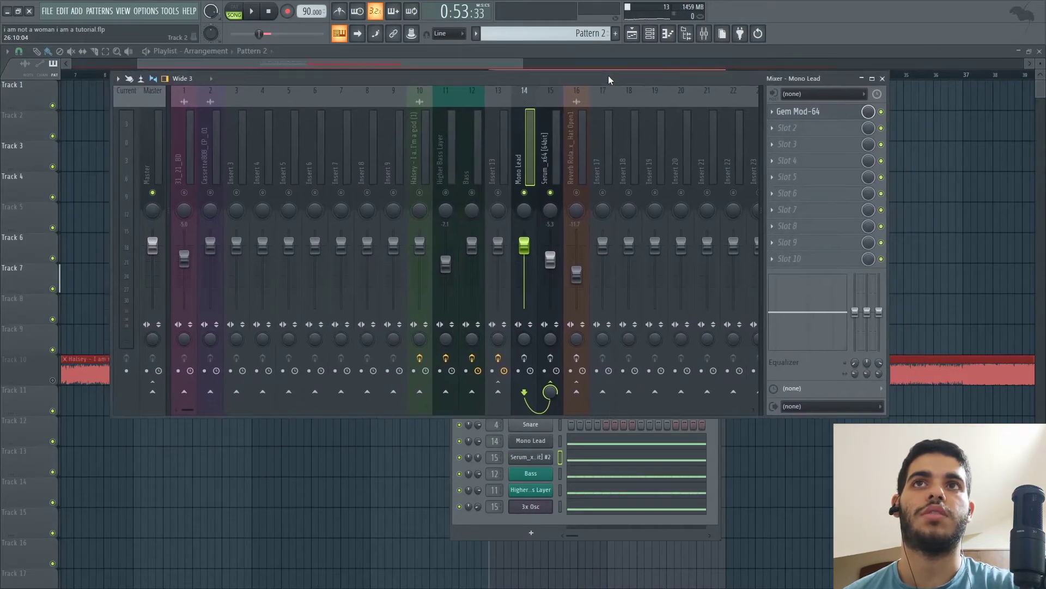
pyautogui.click(459, 457)
pyautogui.click(613, 77)
pyautogui.press('space')
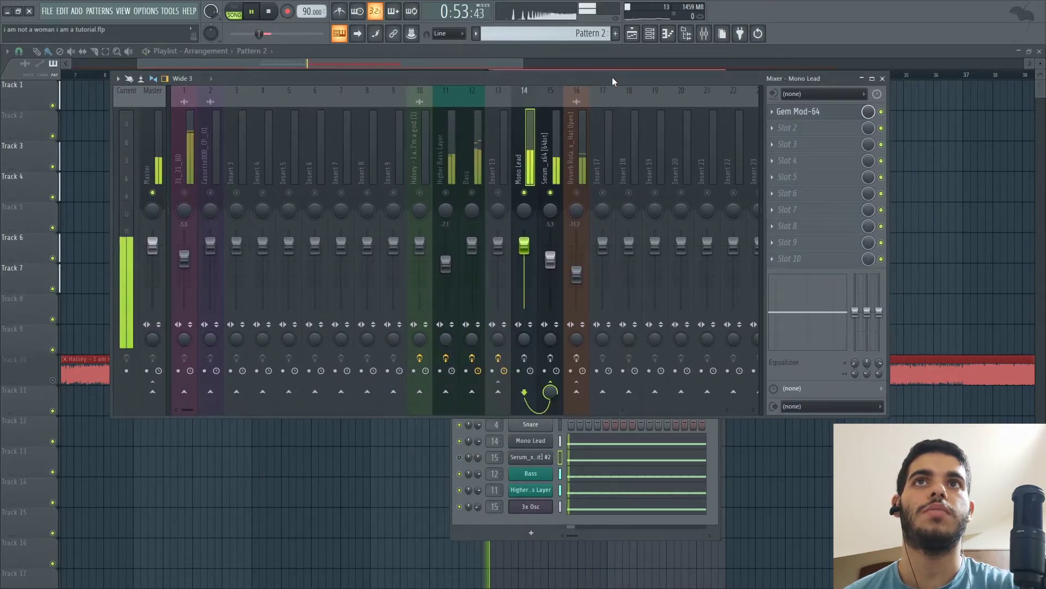
pyautogui.press('space')
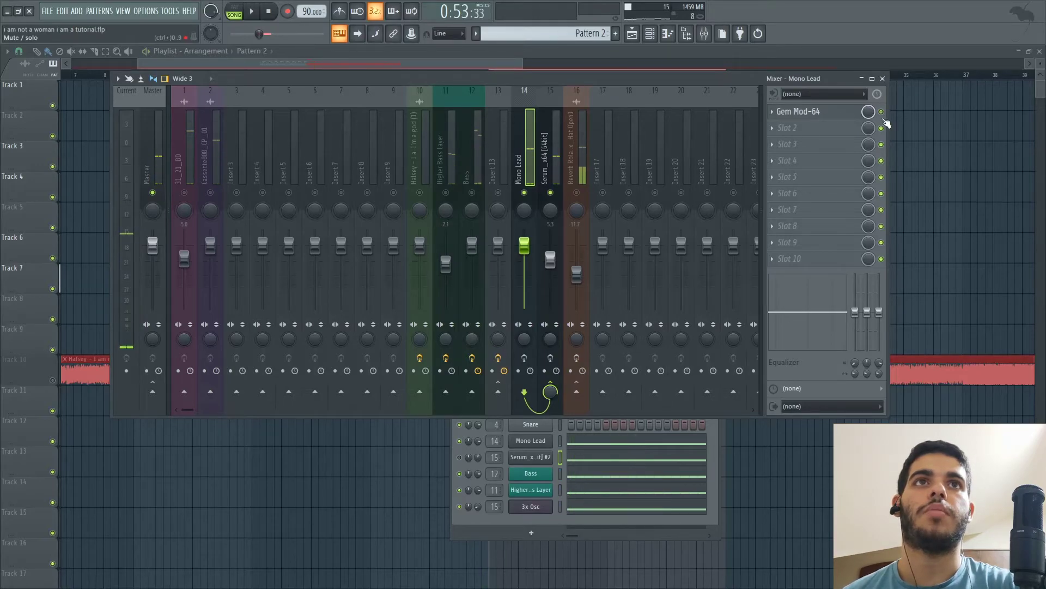
pyautogui.click(843, 113)
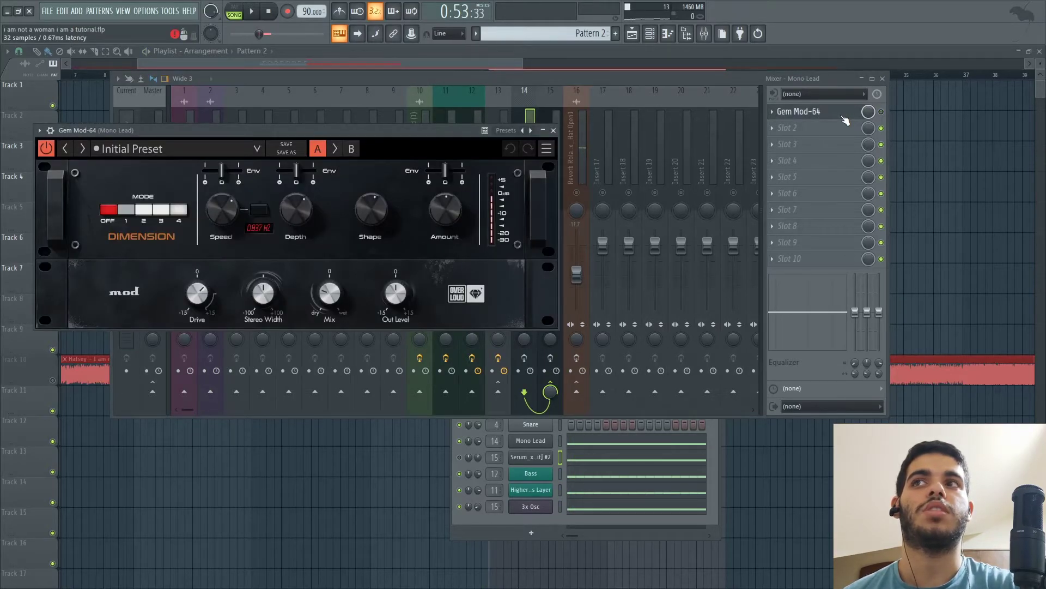
pyautogui.click(882, 112)
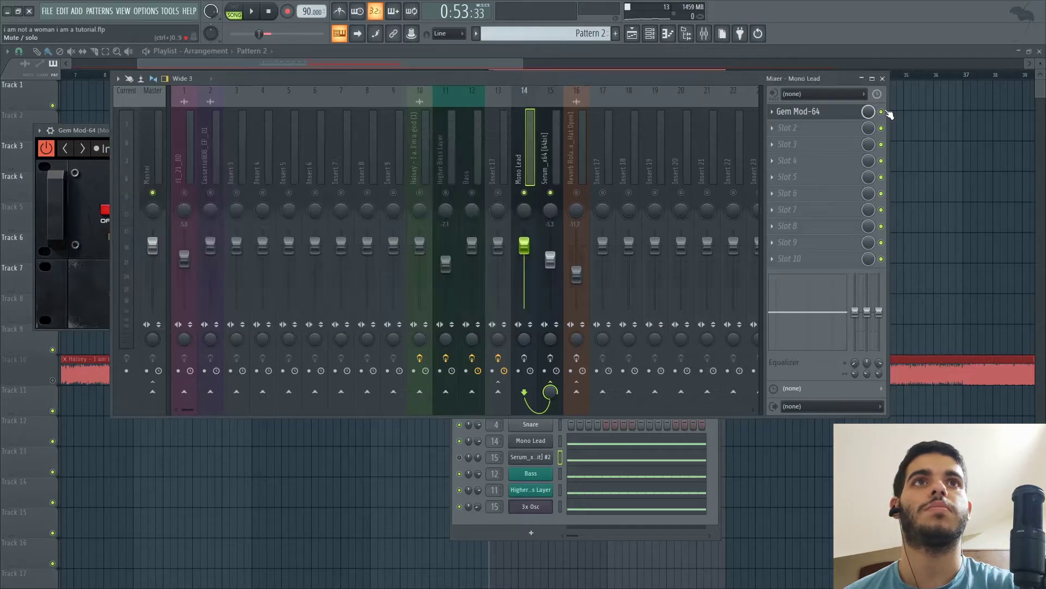
pyautogui.press('space')
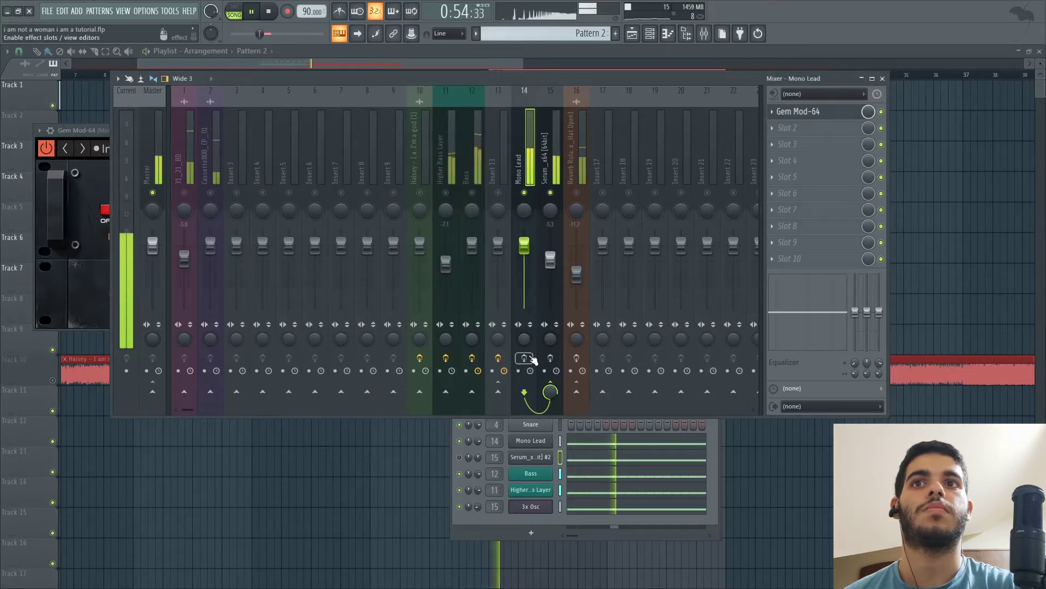
pyautogui.click(859, 111)
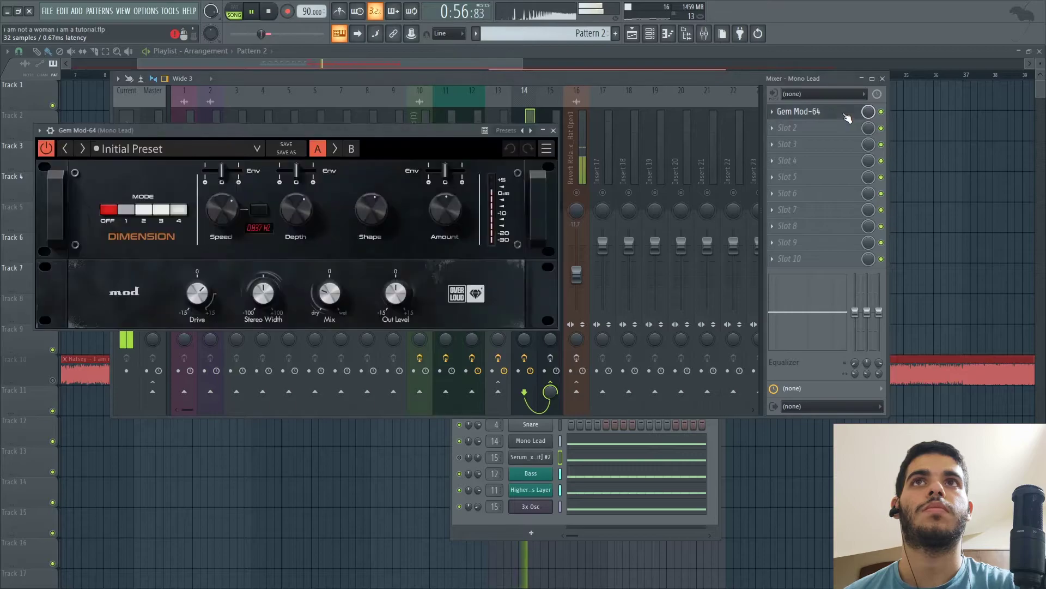
pyautogui.click(887, 119)
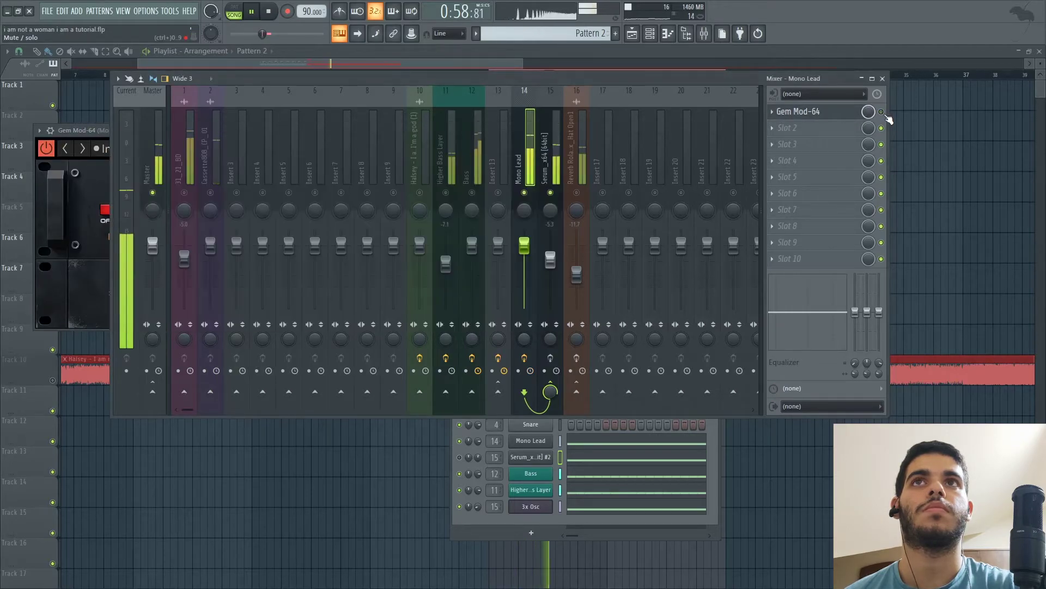
pyautogui.click(856, 111)
pyautogui.press('space')
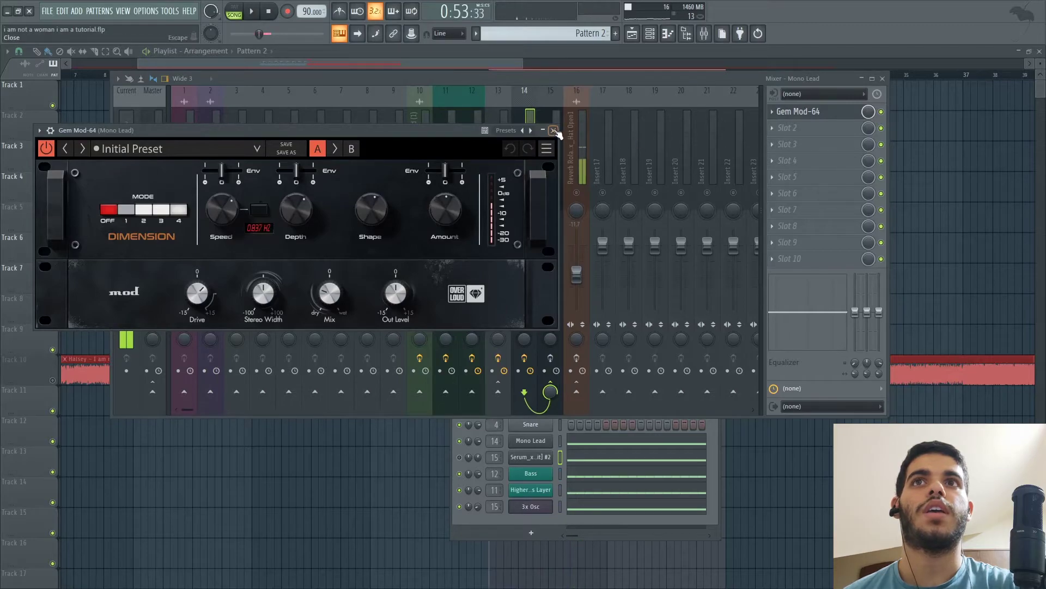
pyautogui.click(552, 174)
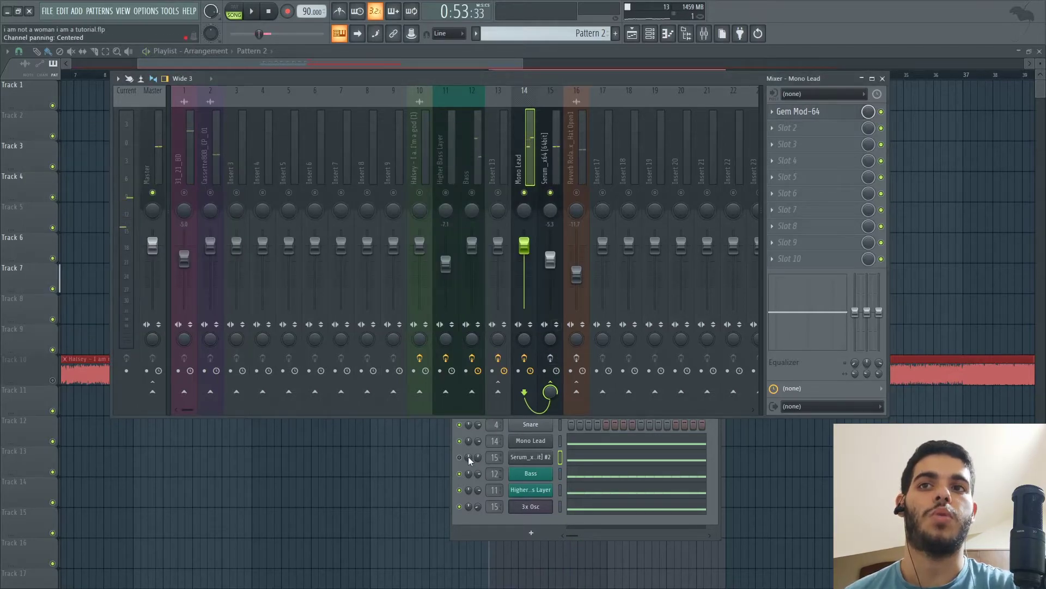
pyautogui.click(460, 467)
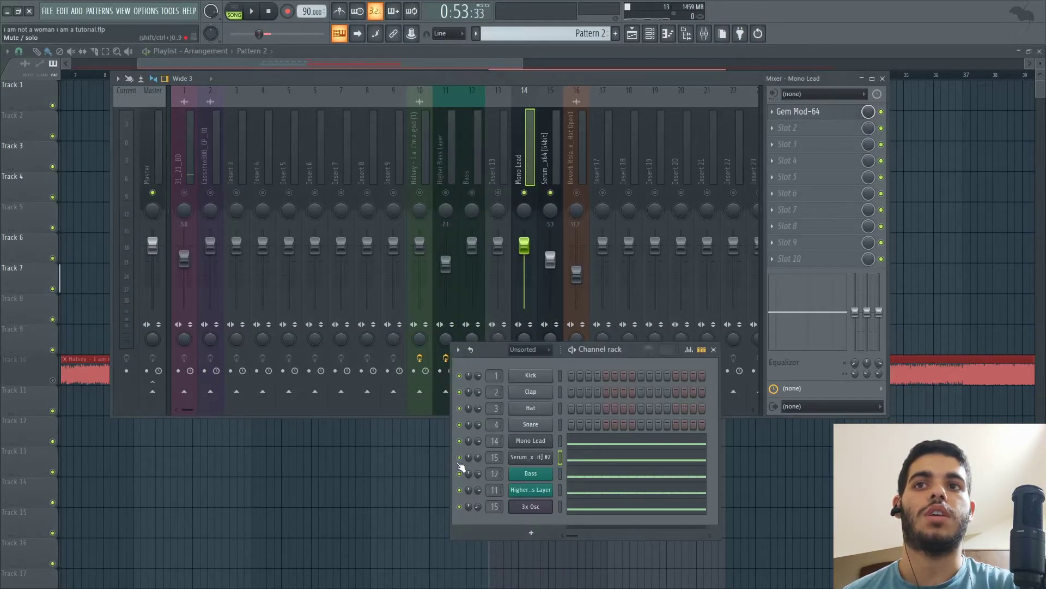
# - Select the Serum_x64 insert, review its RevPlate reverb, and play it before and after
pyautogui.click(710, 88)
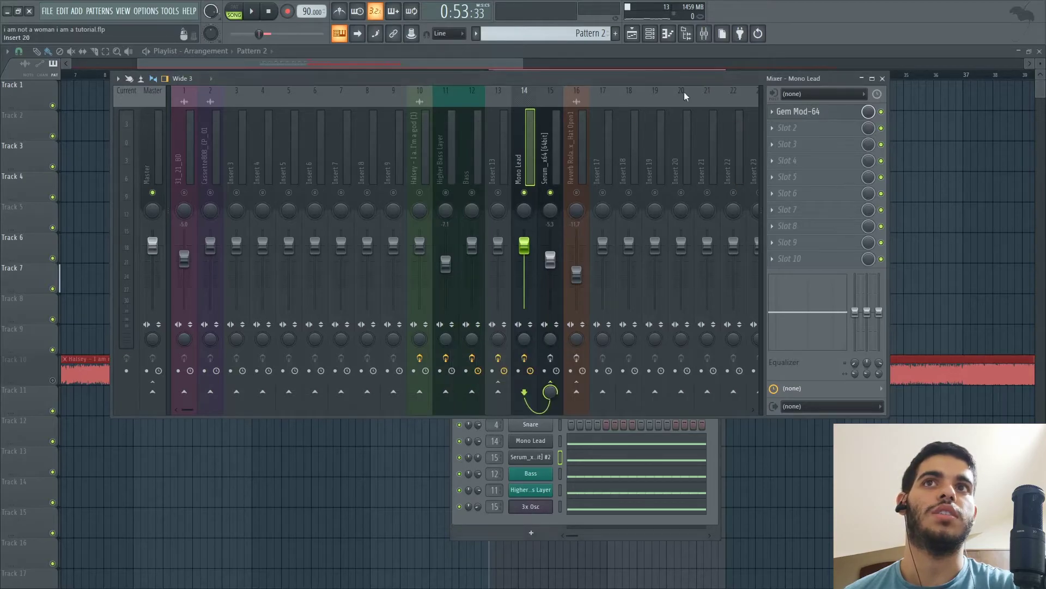
pyautogui.click(554, 146)
pyautogui.press('space')
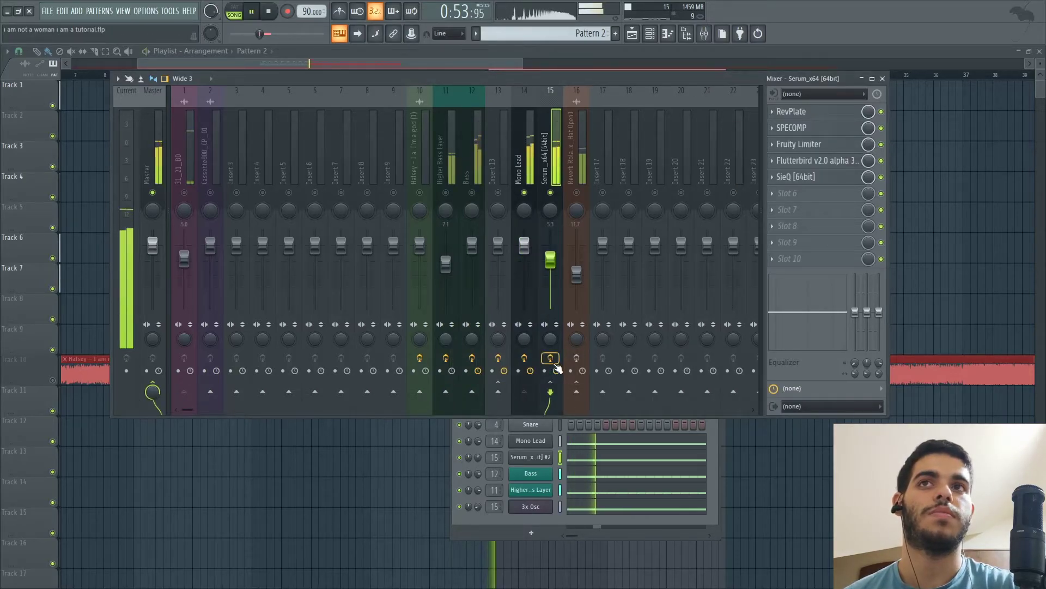
pyautogui.press('space')
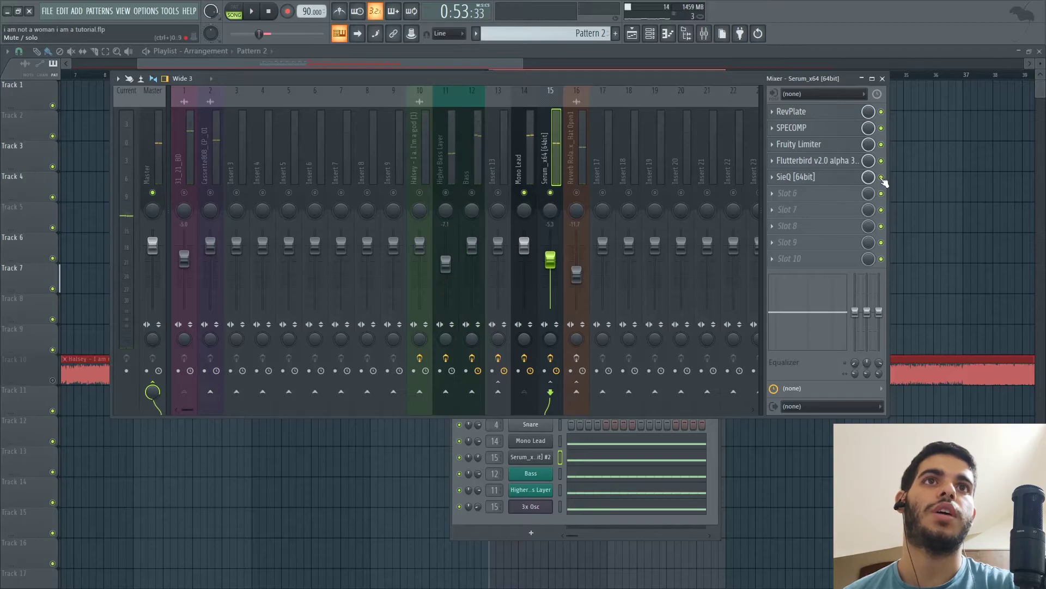
pyautogui.click(796, 111)
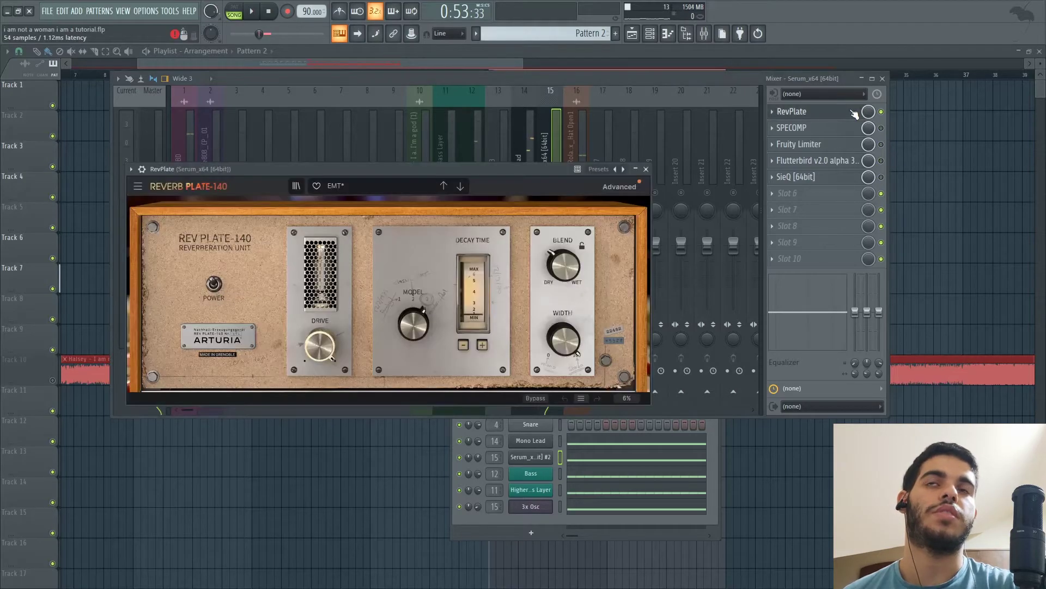
pyautogui.moveTo(327, 355)
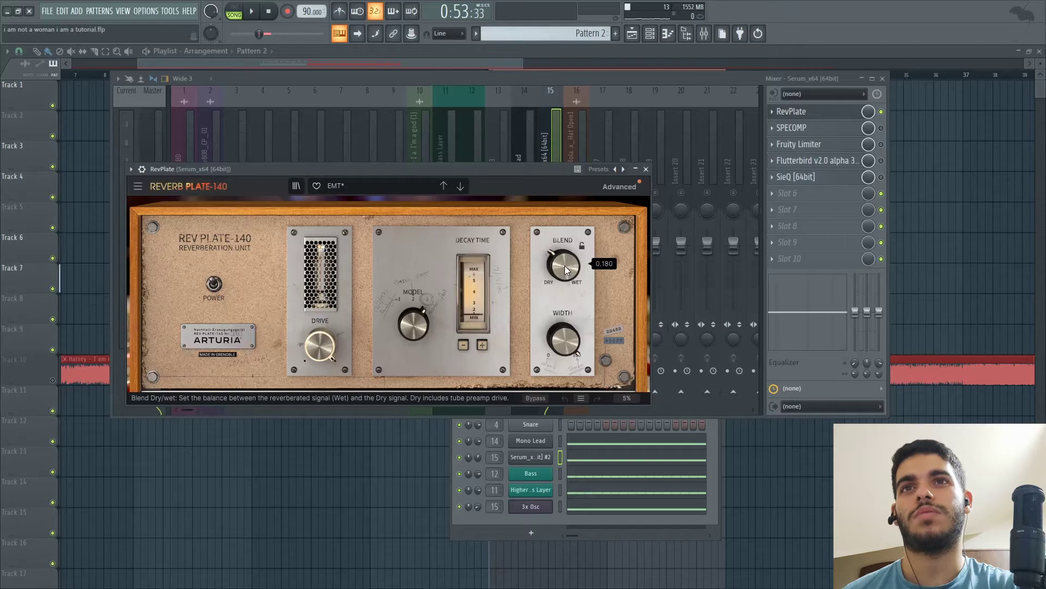
pyautogui.click(647, 170)
pyautogui.press('space')
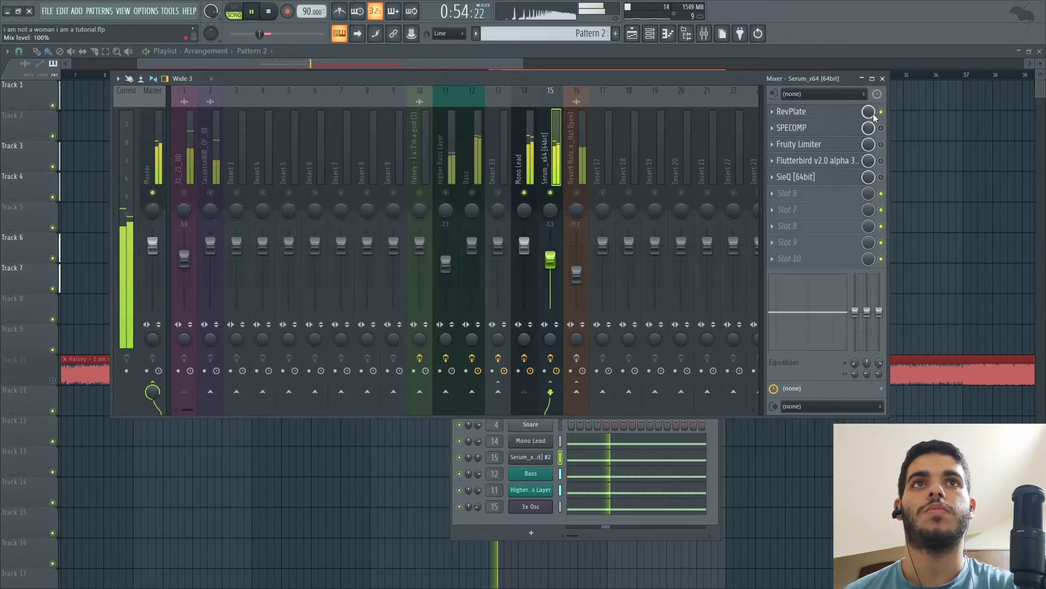
pyautogui.press('space')
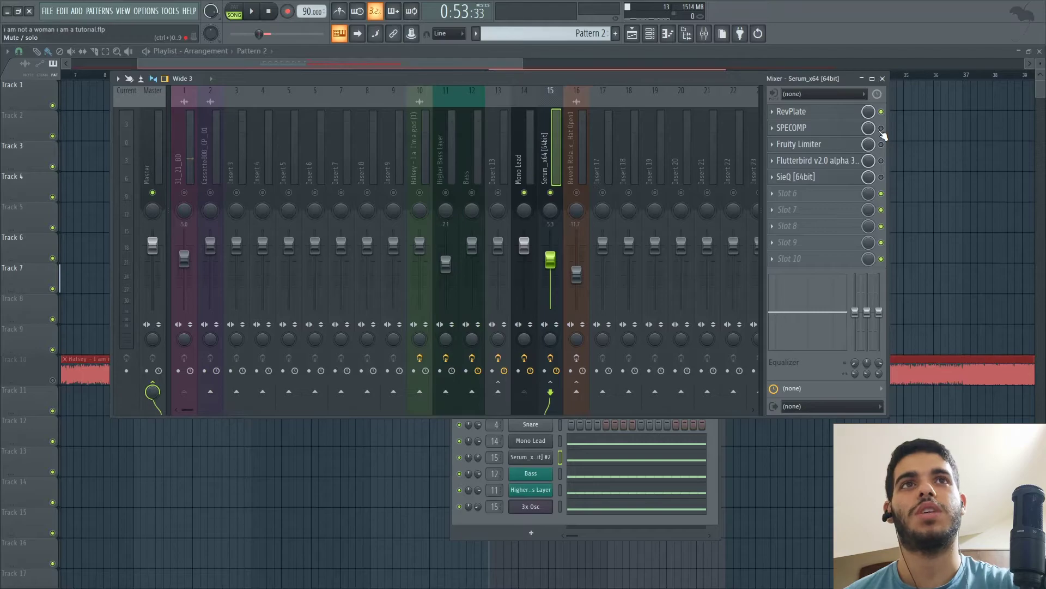
# - Play the Serum_x64 sound with SPECOMP compression, then with it toggled off, to compare
pyautogui.click(836, 132)
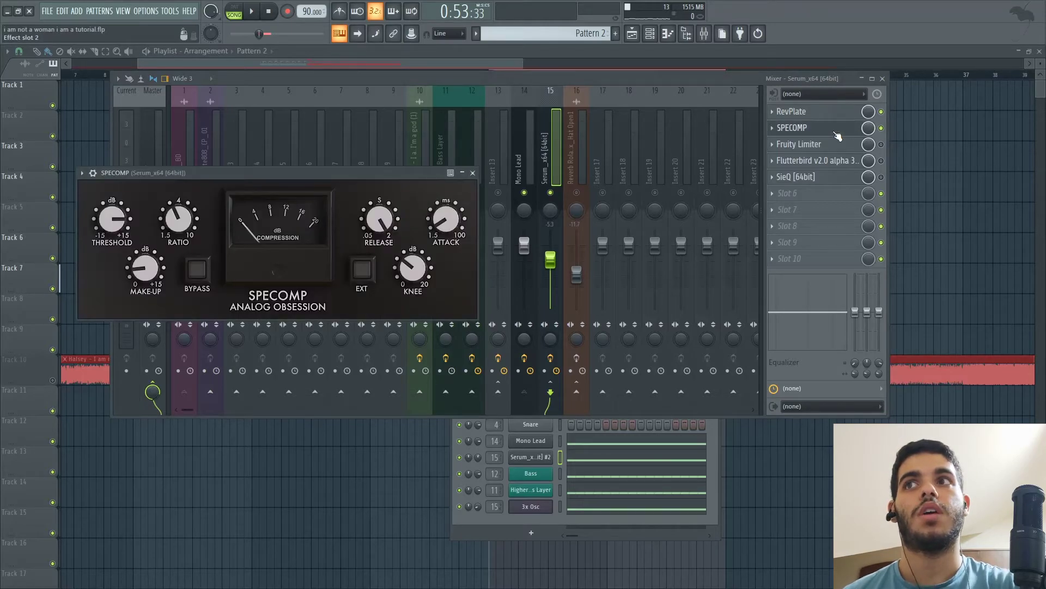
pyautogui.press('space')
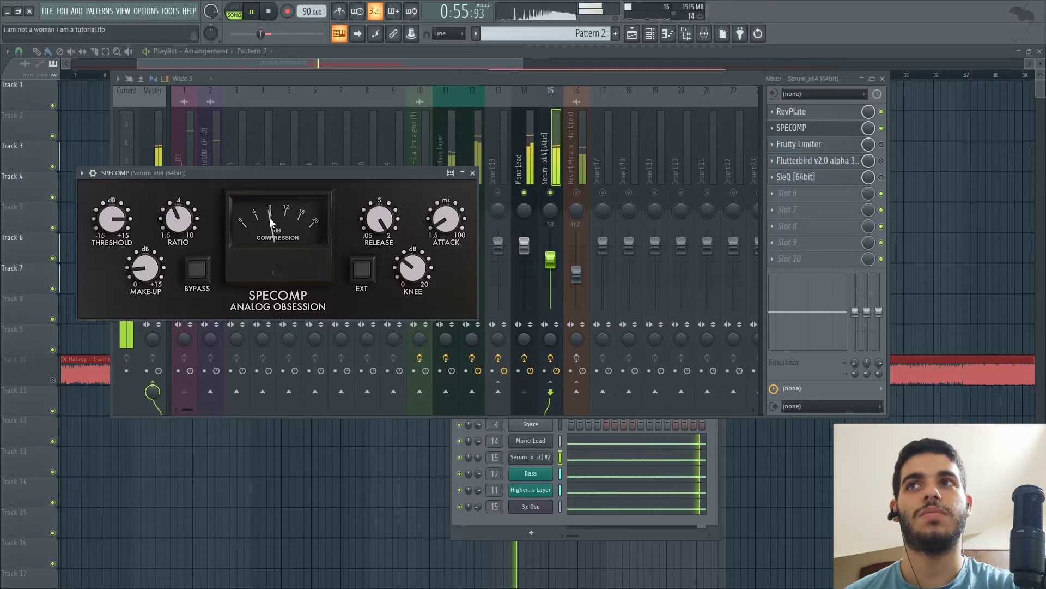
pyautogui.press('space')
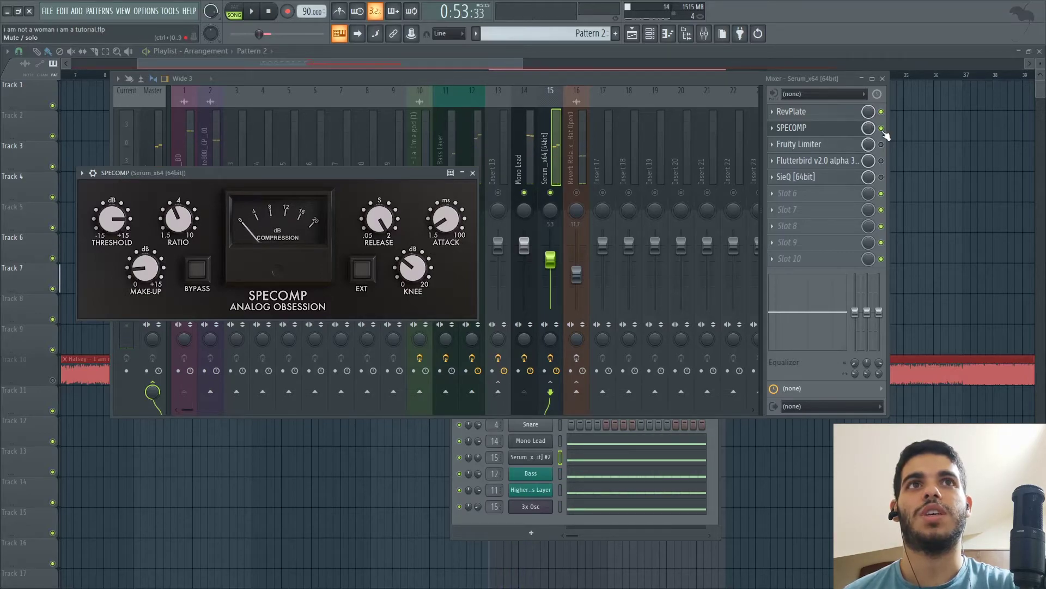
pyautogui.click(883, 129)
pyautogui.press('space')
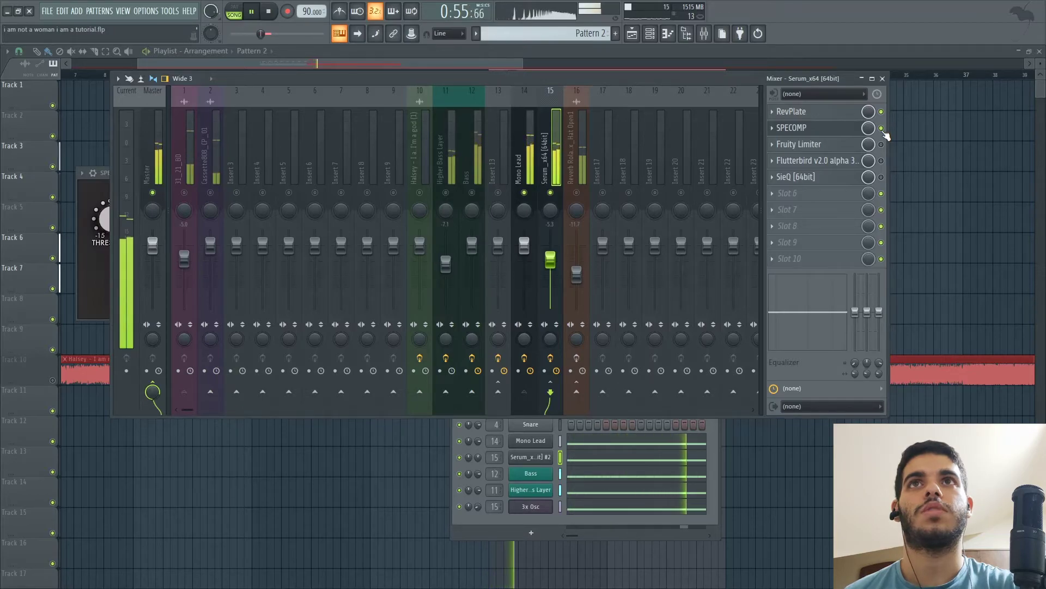
pyautogui.press('space')
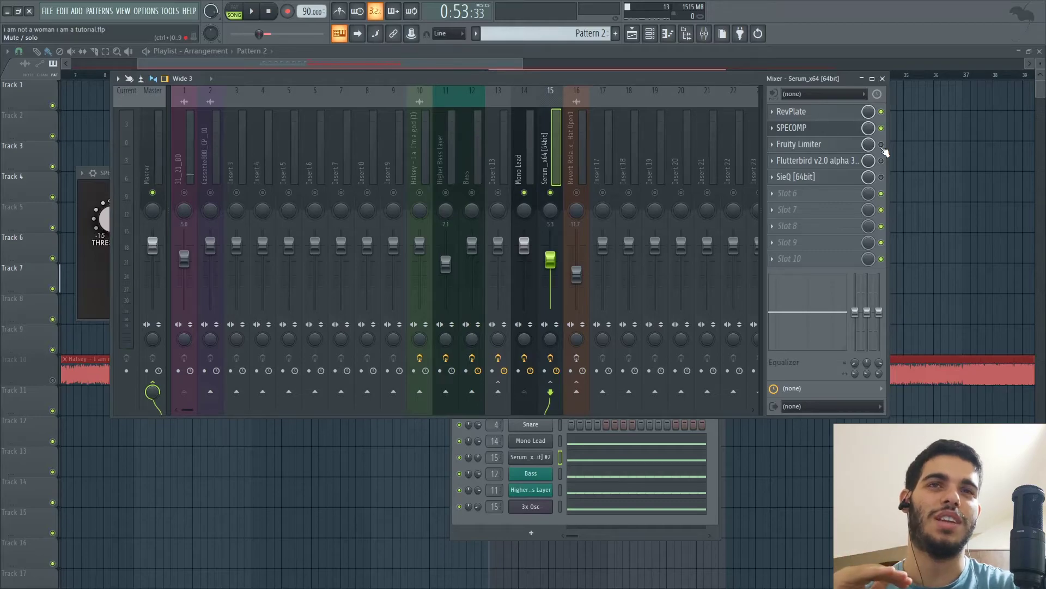
# - Check Serum's Fruity Limiter, then select and audition the 31_21_BD kick insert
pyautogui.click(840, 146)
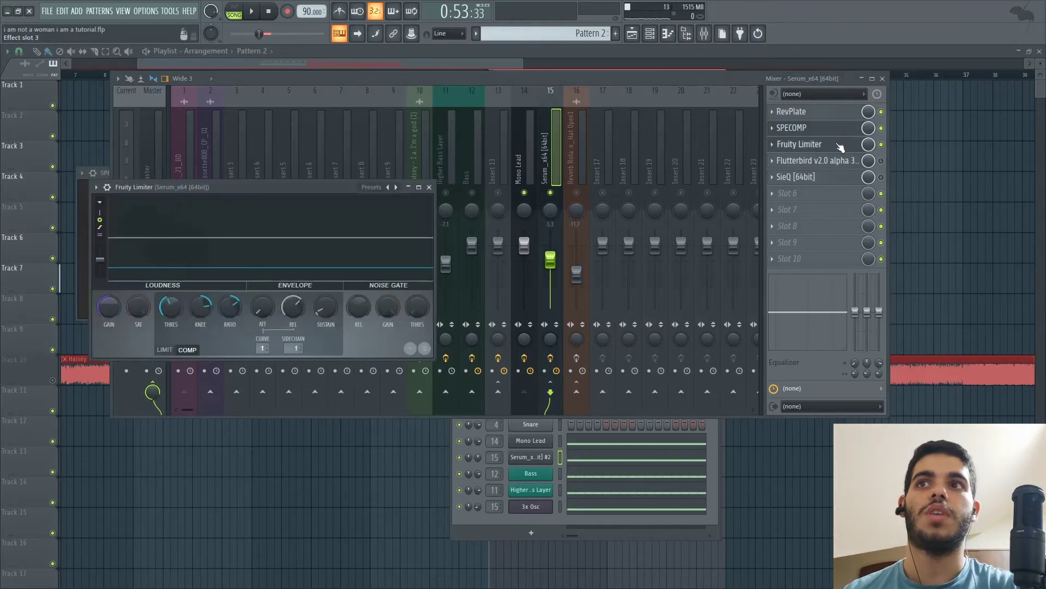
pyautogui.click(184, 147)
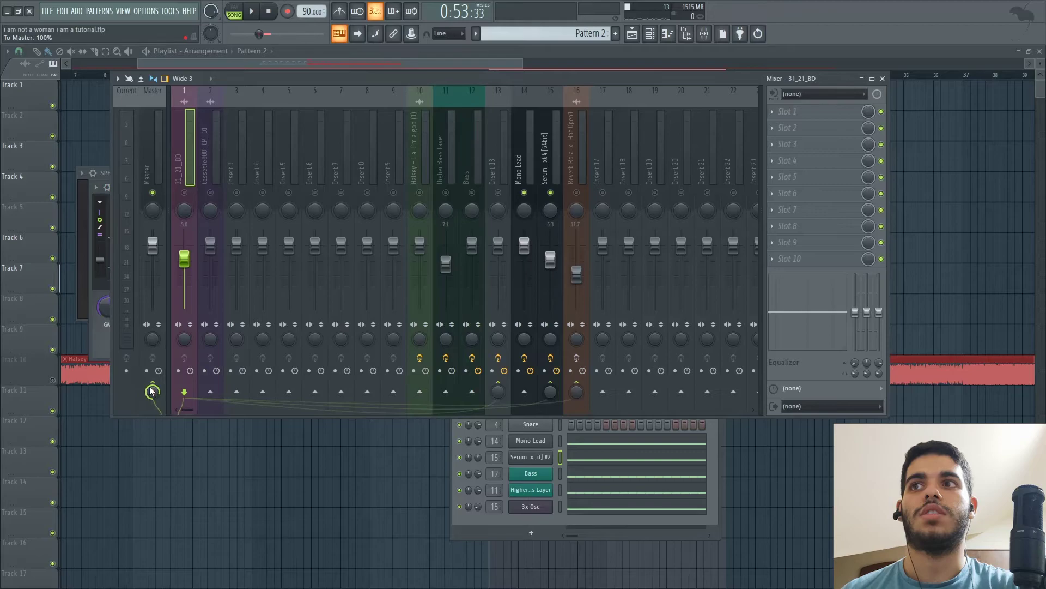
pyautogui.press('space')
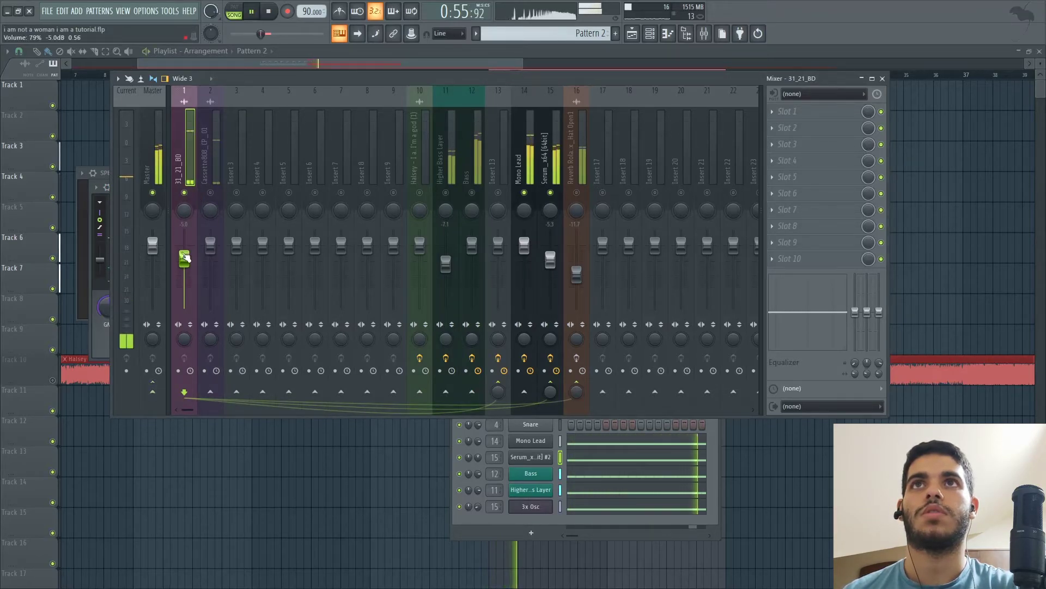
pyautogui.press('space')
# - Route the 31_21_BD kick to the master, listen, and return to the Serum_x64 insert
pyautogui.click(154, 391)
pyautogui.press('space')
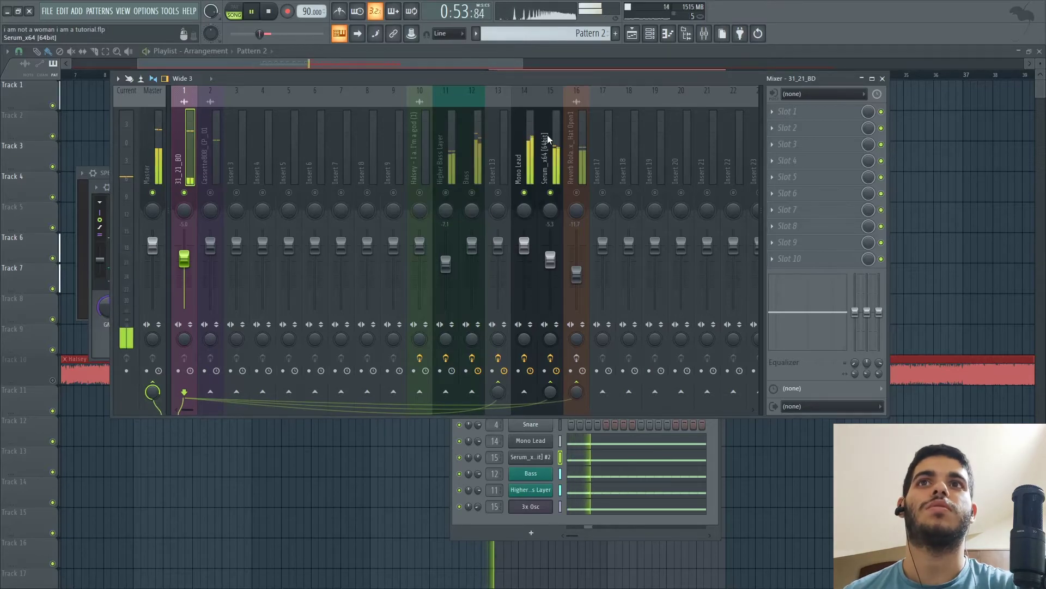
pyautogui.click(547, 135)
pyautogui.press('space')
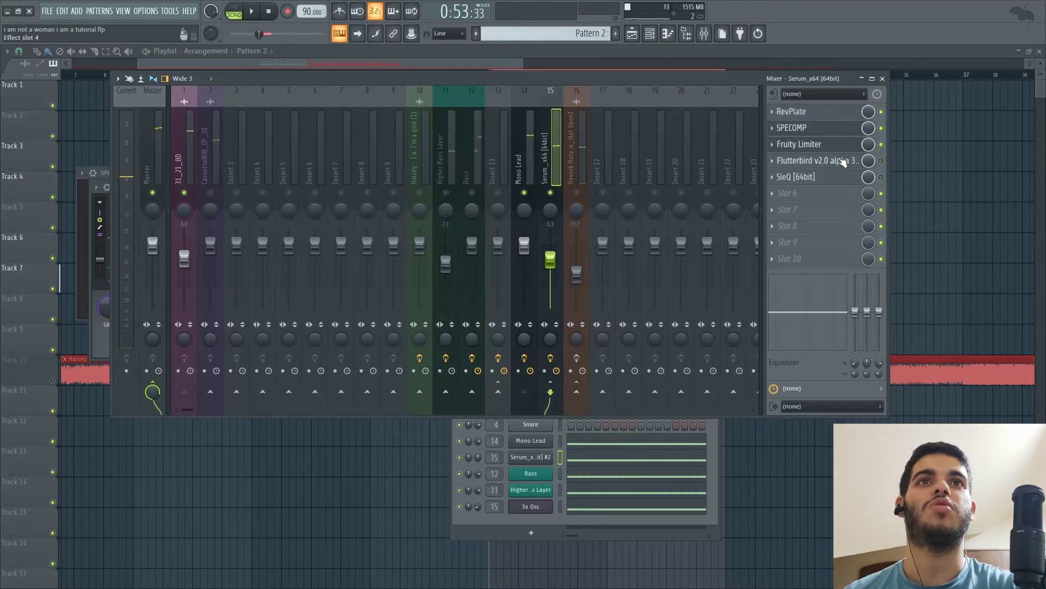
# - Review the Serum track's Flutterbird and SieQ effect windows
pyautogui.click(852, 160)
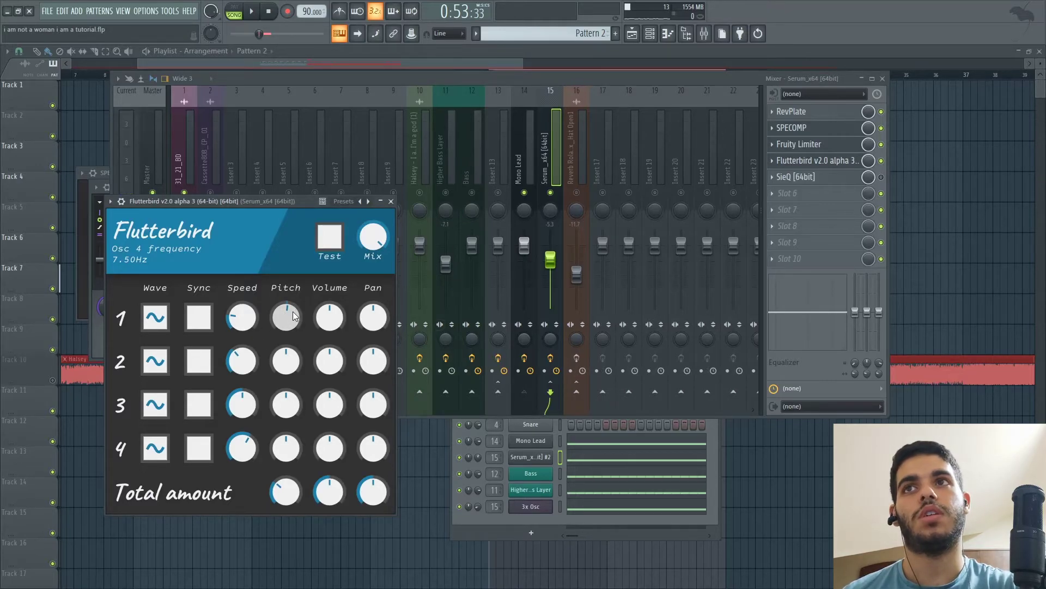
pyautogui.click(391, 201)
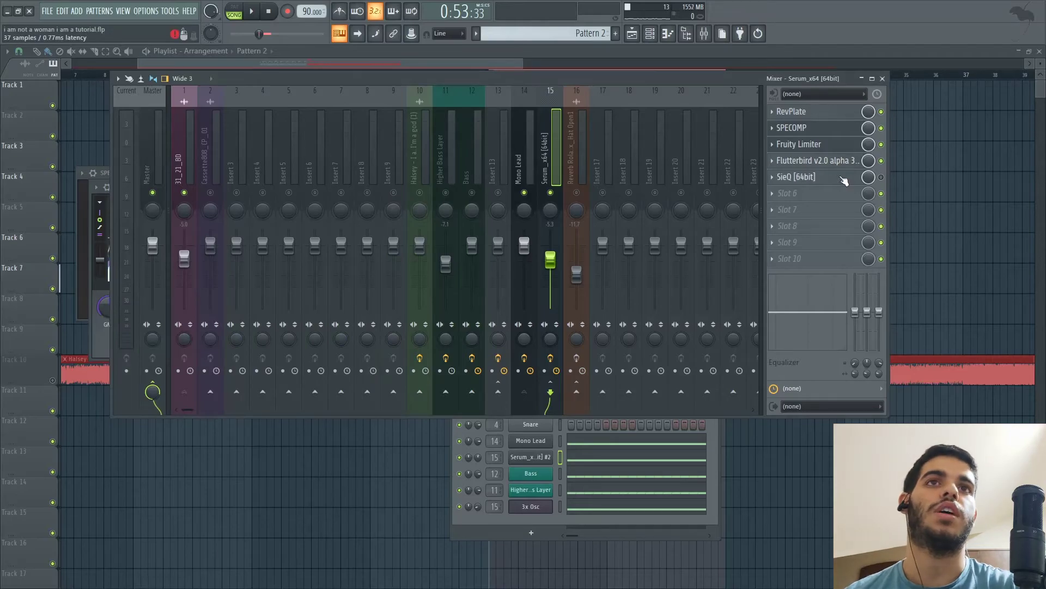
pyautogui.click(864, 177)
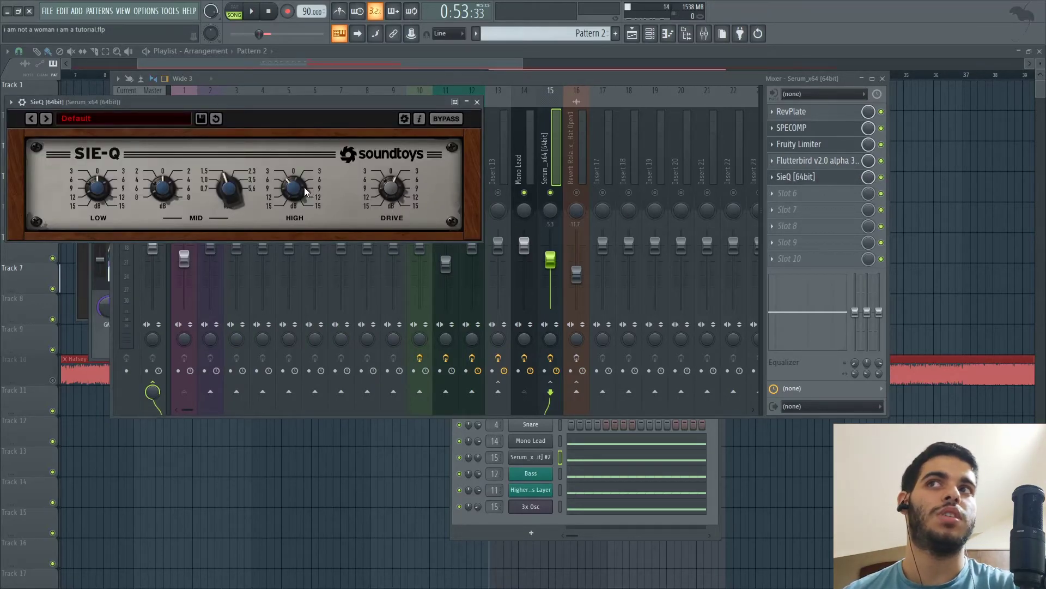
pyautogui.click(477, 102)
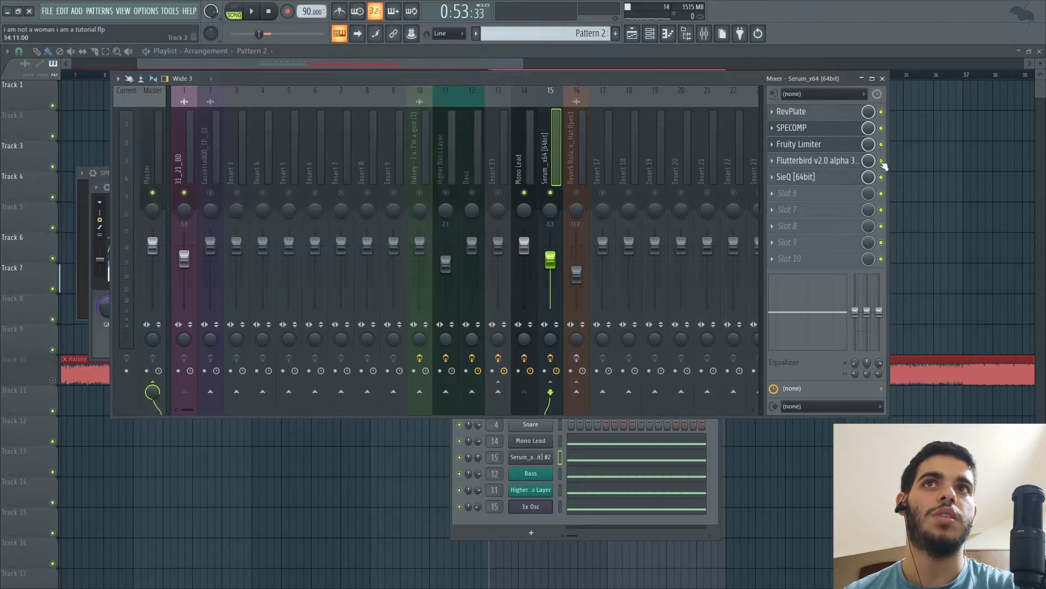
# - Compare Serum with SieQ bypassed and re-enabled, muting the 31_21_BD kick
pyautogui.click(882, 176)
pyautogui.press('space')
pyautogui.click(184, 192)
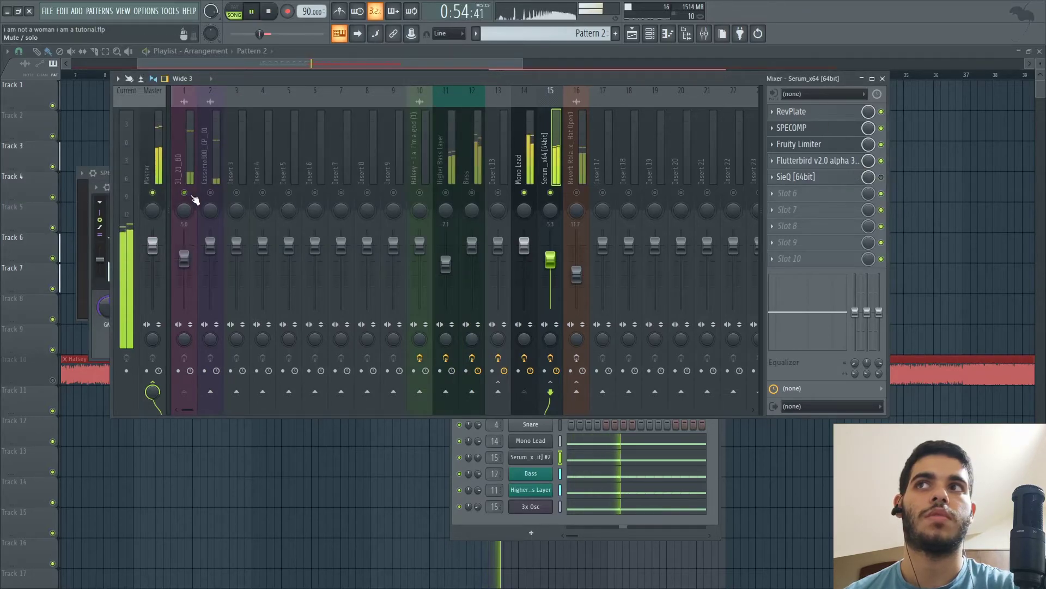
pyautogui.click(881, 177)
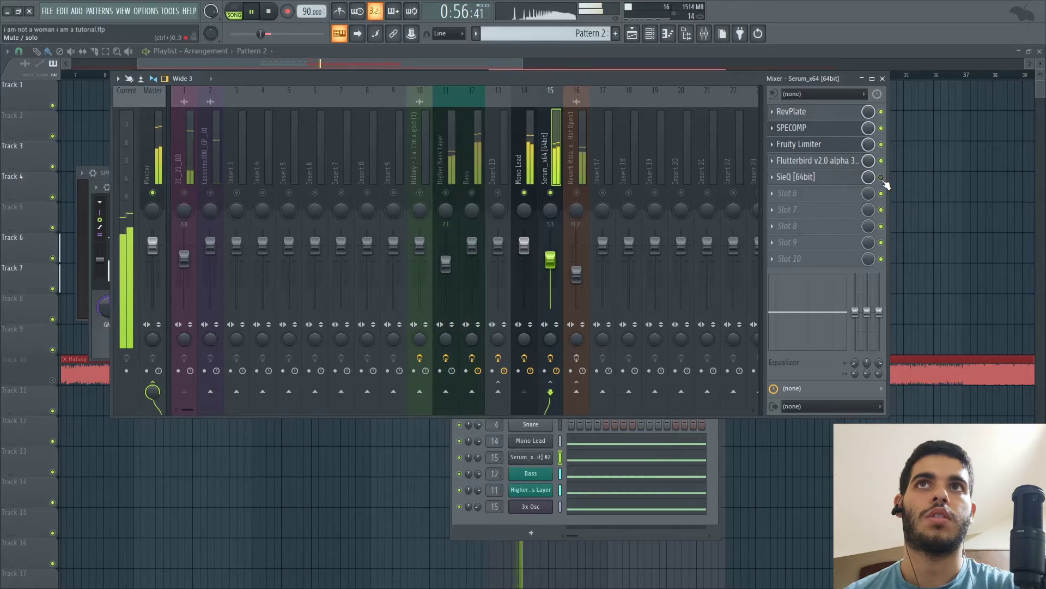
pyautogui.press('space')
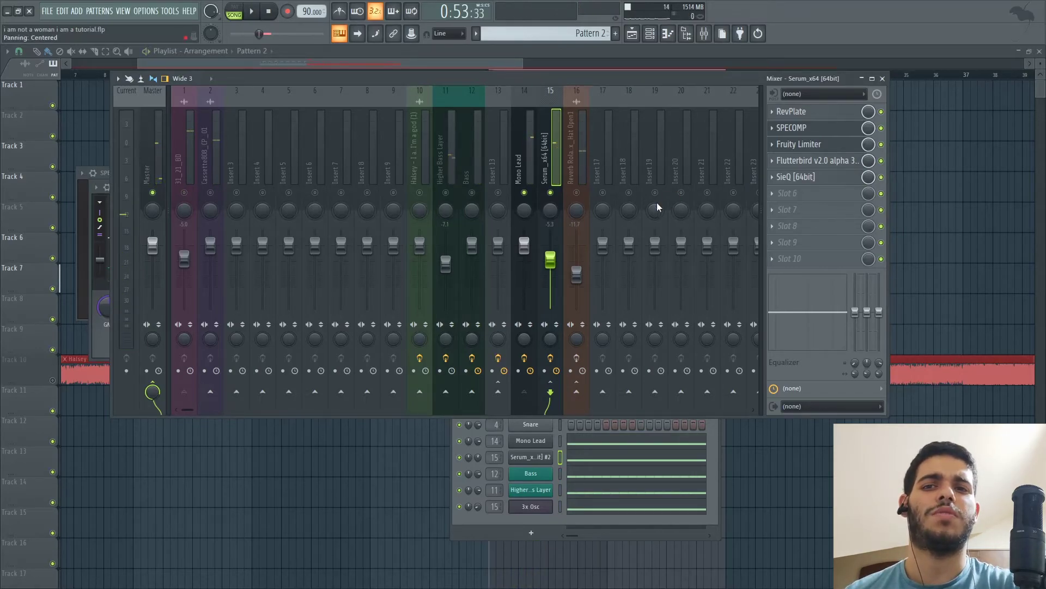
pyautogui.click(809, 181)
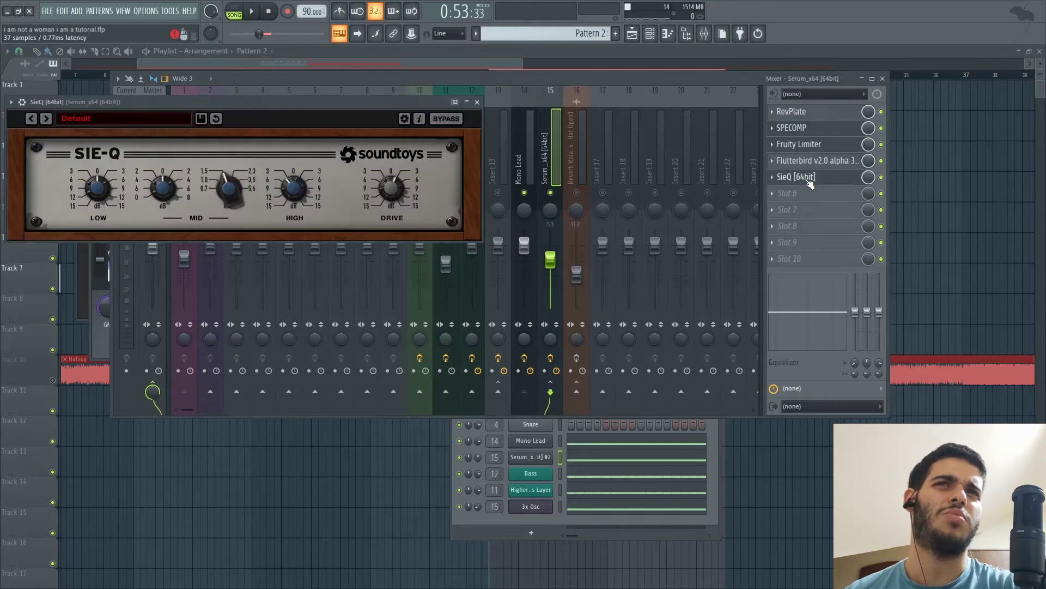
pyautogui.click(477, 102)
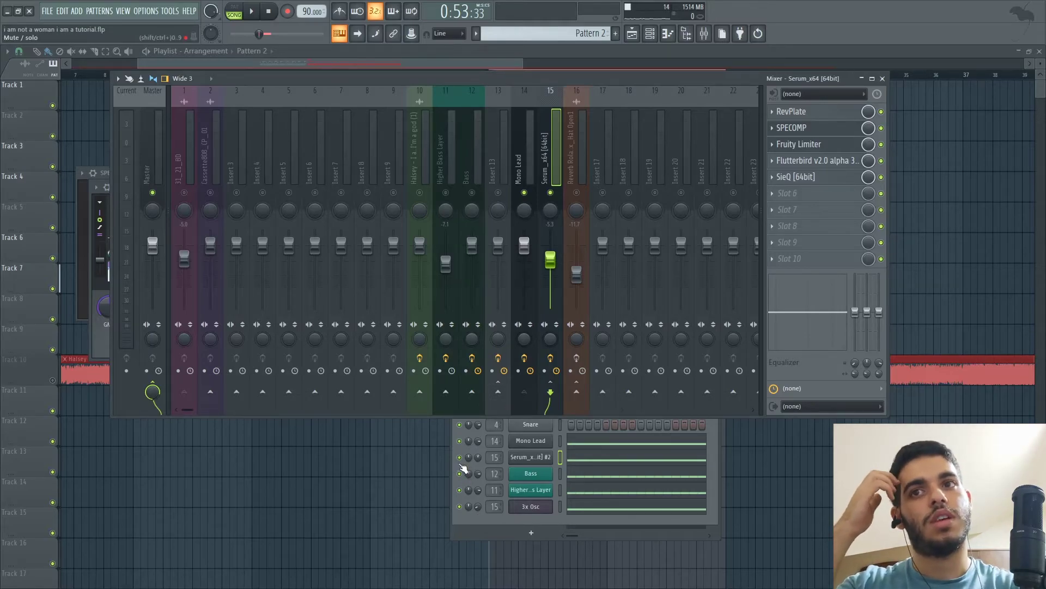
# - Play the song with the Mono Lead channel muted, then unmuted, to compare
pyautogui.click(460, 443)
pyautogui.press('space')
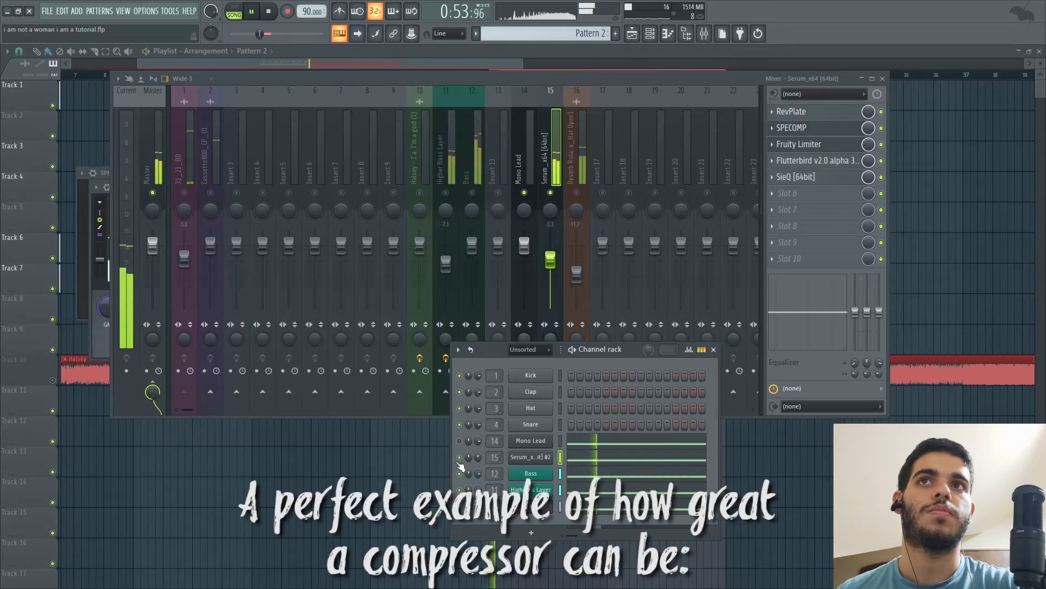
pyautogui.click(460, 441)
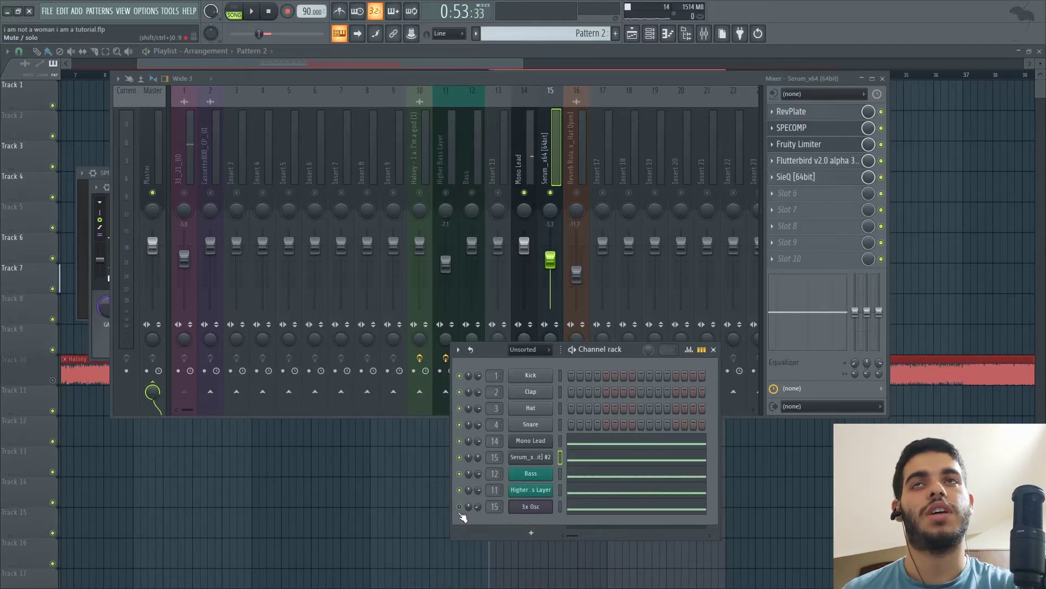
pyautogui.press('space')
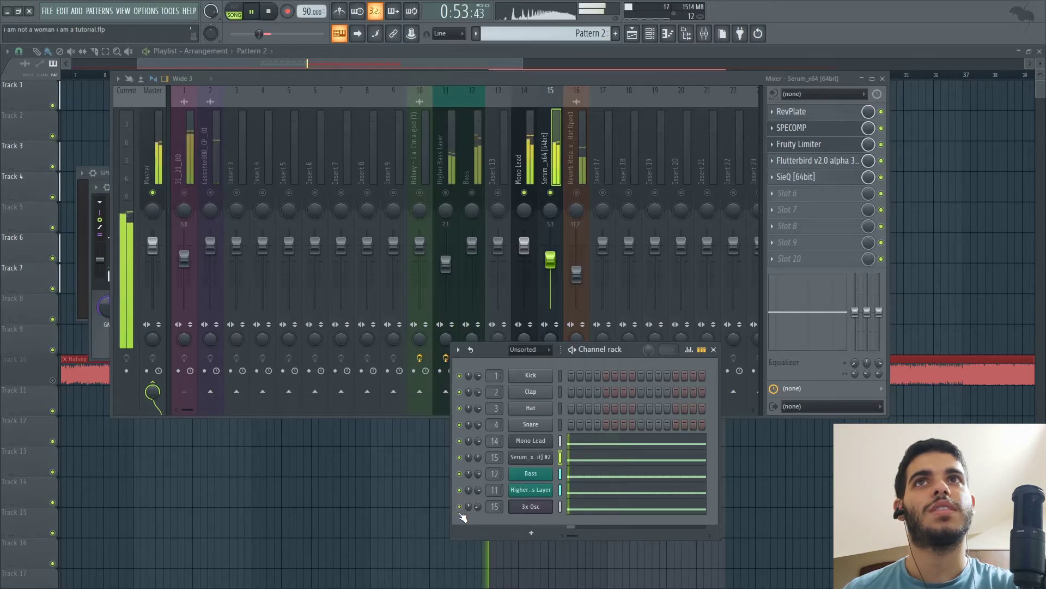
pyautogui.press('space')
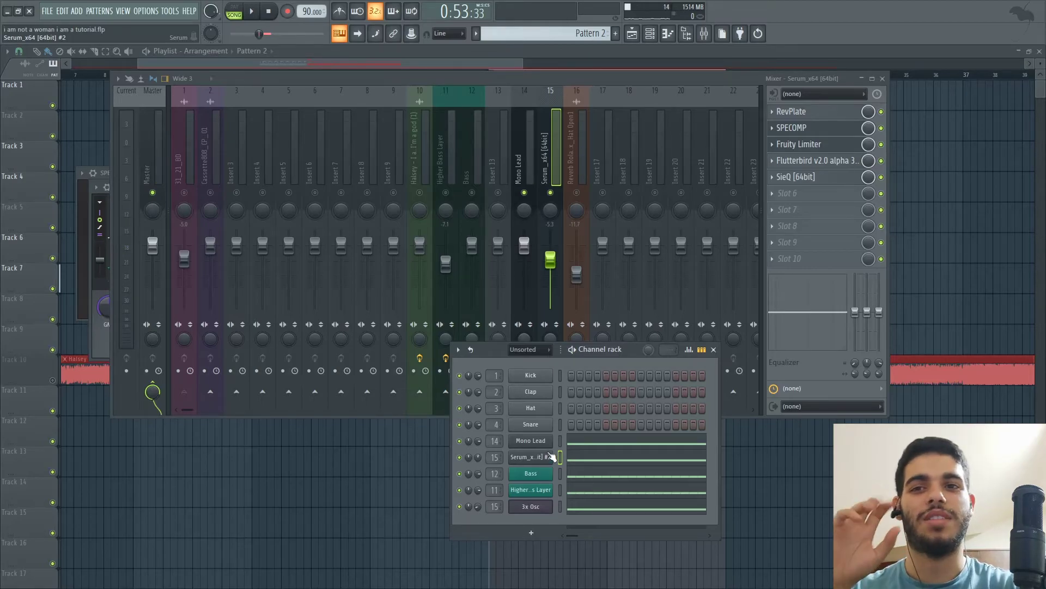
# - Select the Reverb Roland hat insert 16 and listen to its effect chain during playback
pyautogui.click(581, 200)
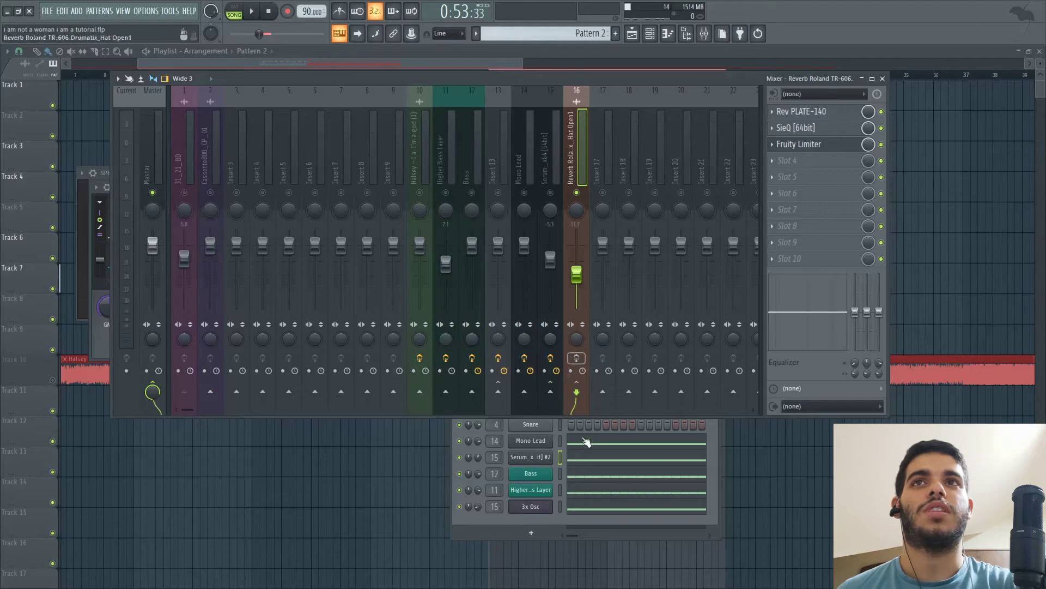
pyautogui.click(586, 513)
pyautogui.press('space')
pyautogui.click(500, 64)
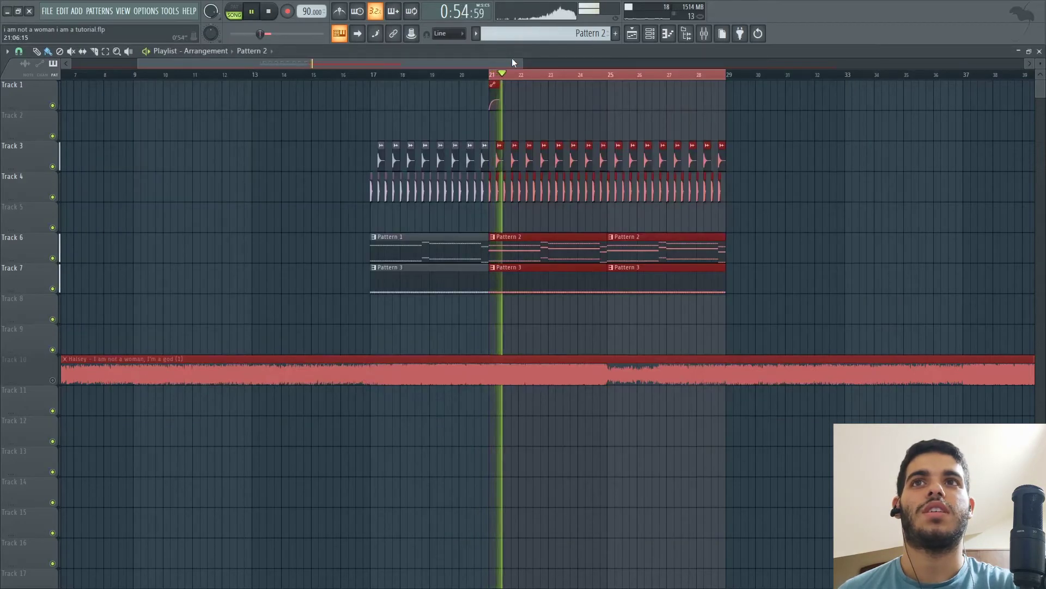
pyautogui.click(704, 33)
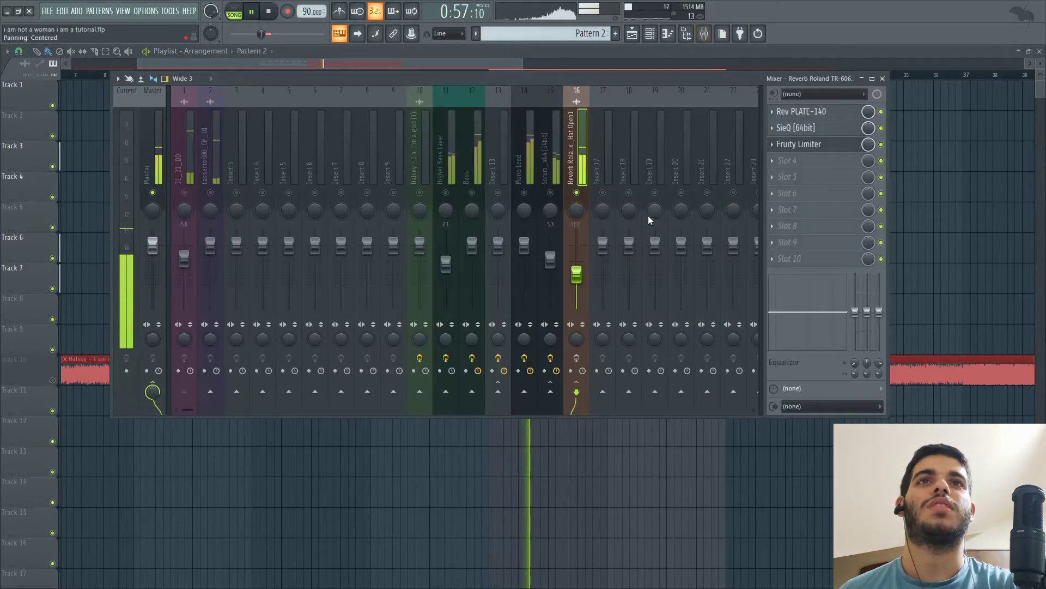
pyautogui.press('space')
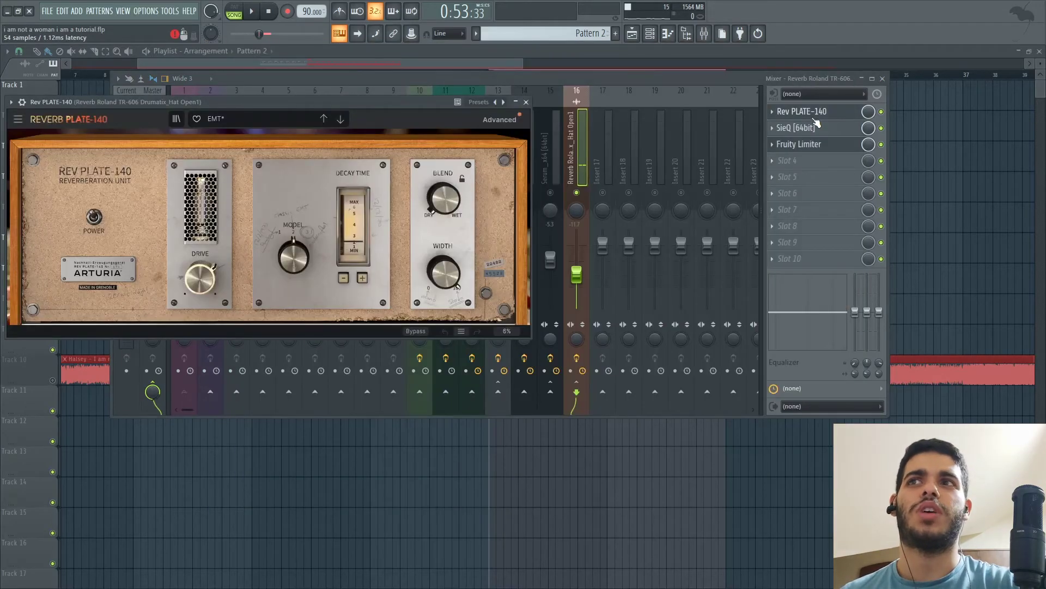
# - Open the SieQ [64bit] equalizer on the Reverb Roland hat insert
pyautogui.click(817, 127)
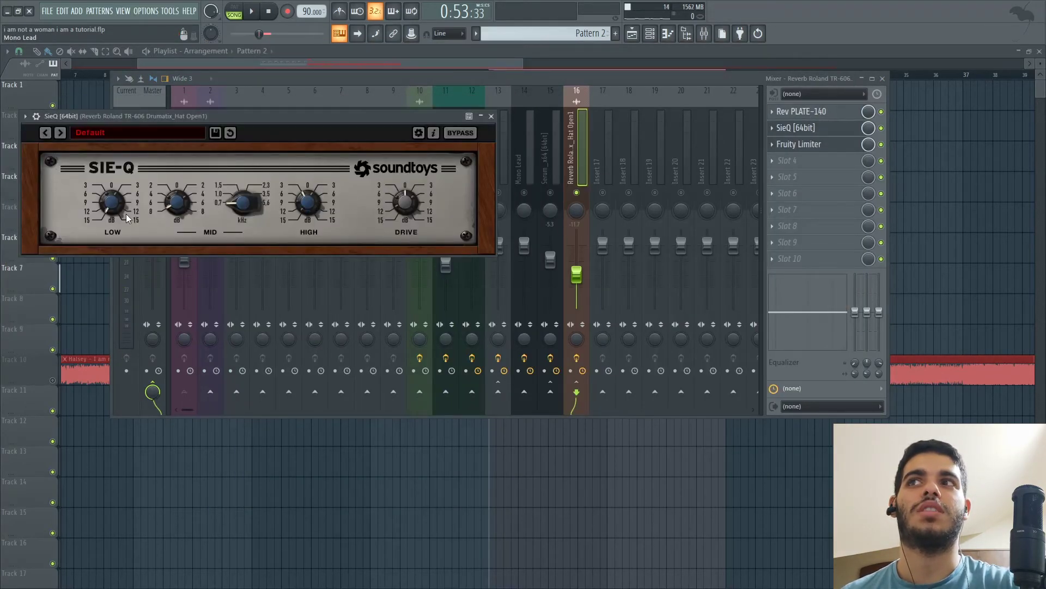
# - Close the hat reverb's SieQ and review its Fruity Limiter settings
pyautogui.click(491, 116)
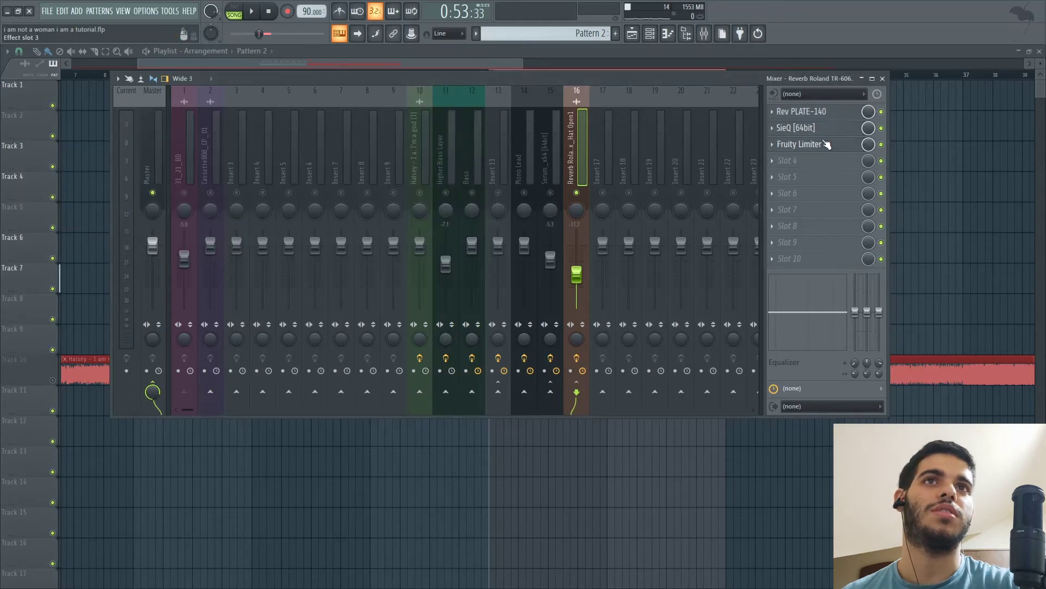
pyautogui.click(799, 143)
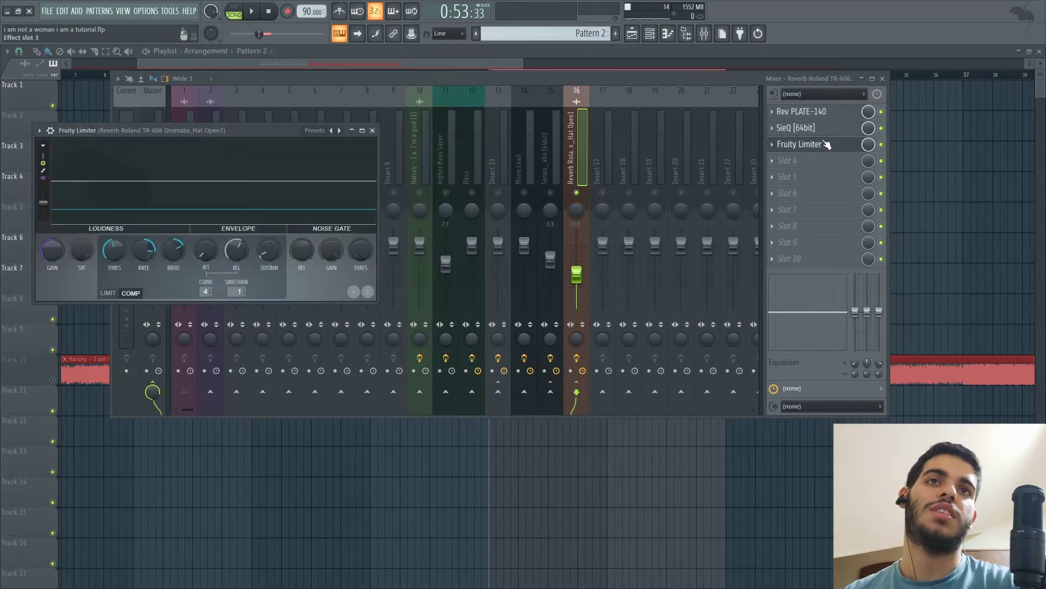
pyautogui.click(827, 144)
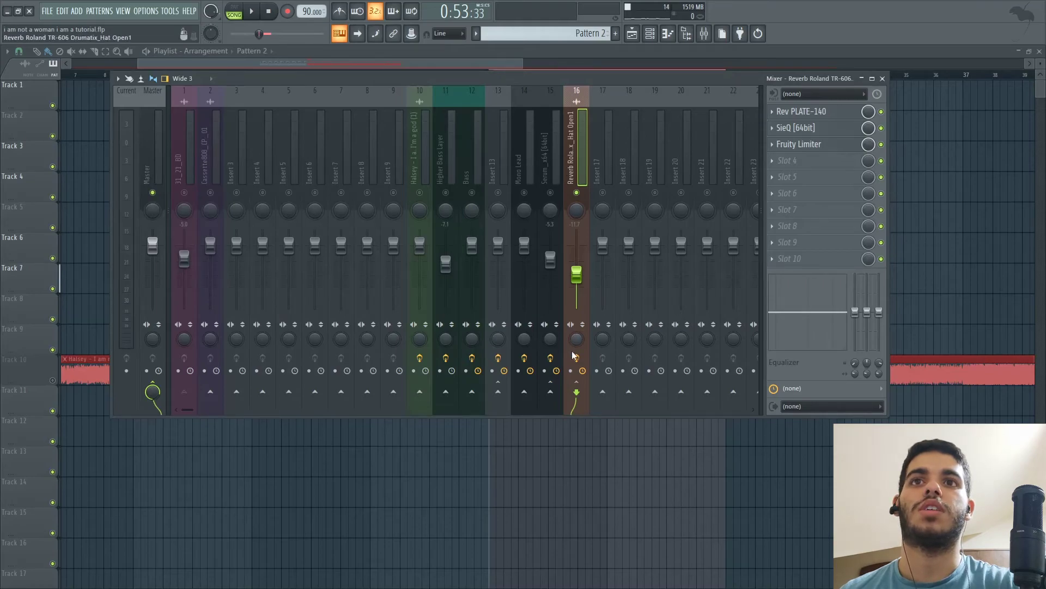
# - Play the song while switching the 31_21_BD kick's master send off and back on
pyautogui.press('space')
pyautogui.click(182, 172)
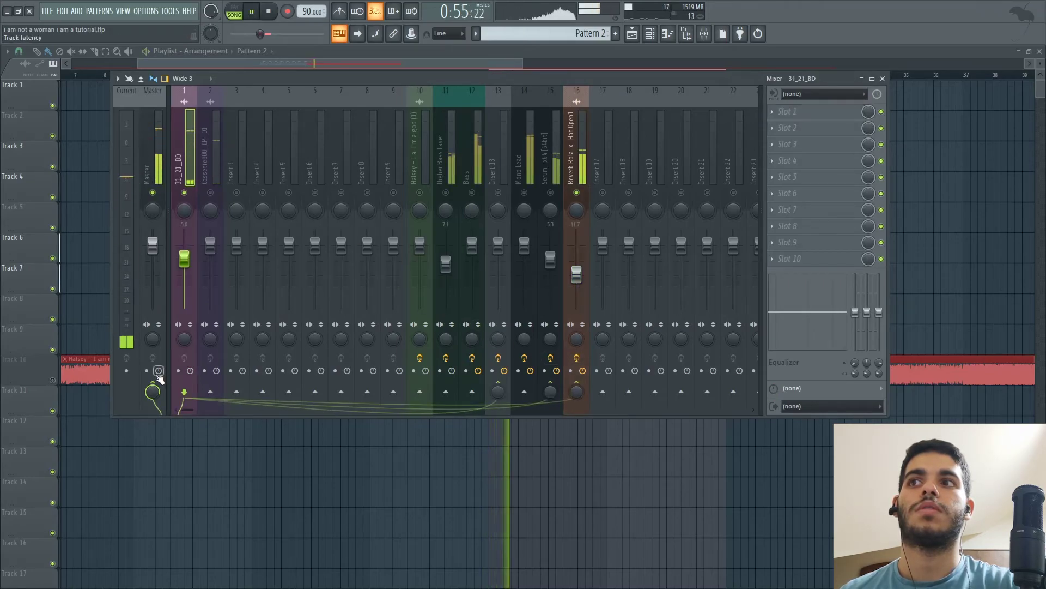
pyautogui.click(153, 391)
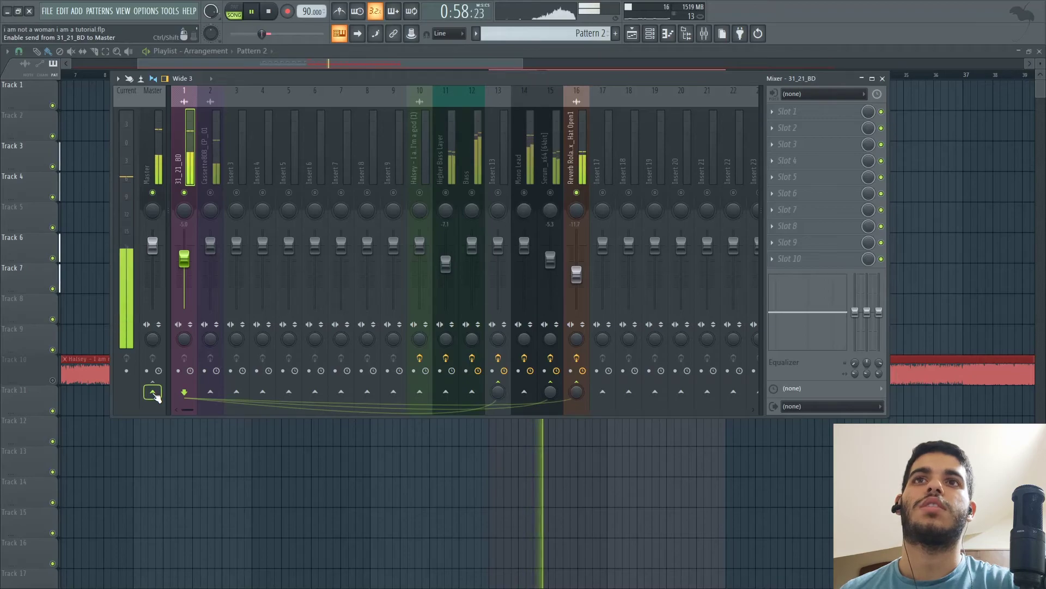
pyautogui.press('space')
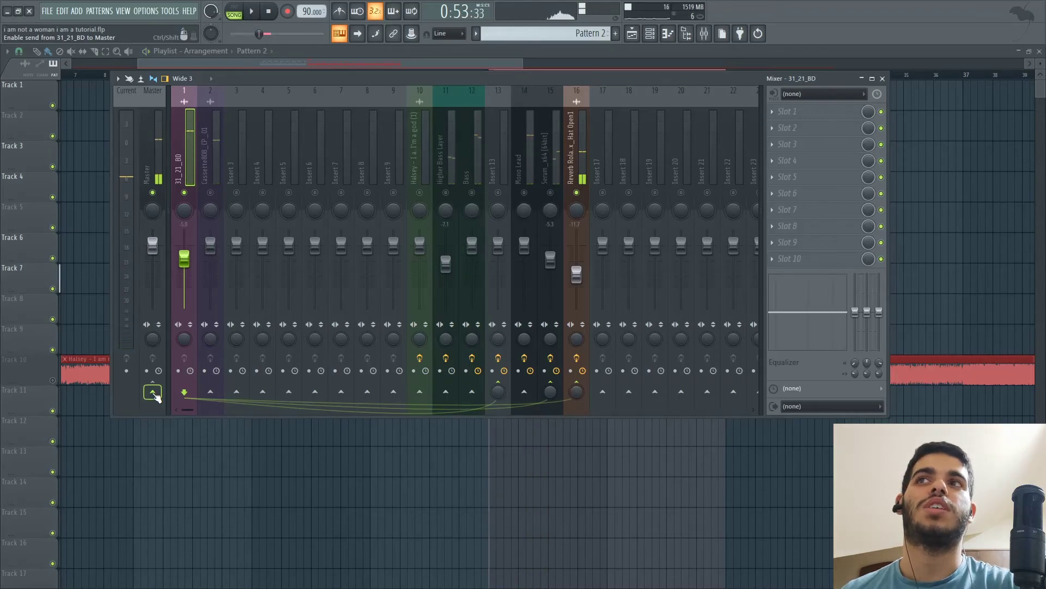
pyautogui.click(153, 391)
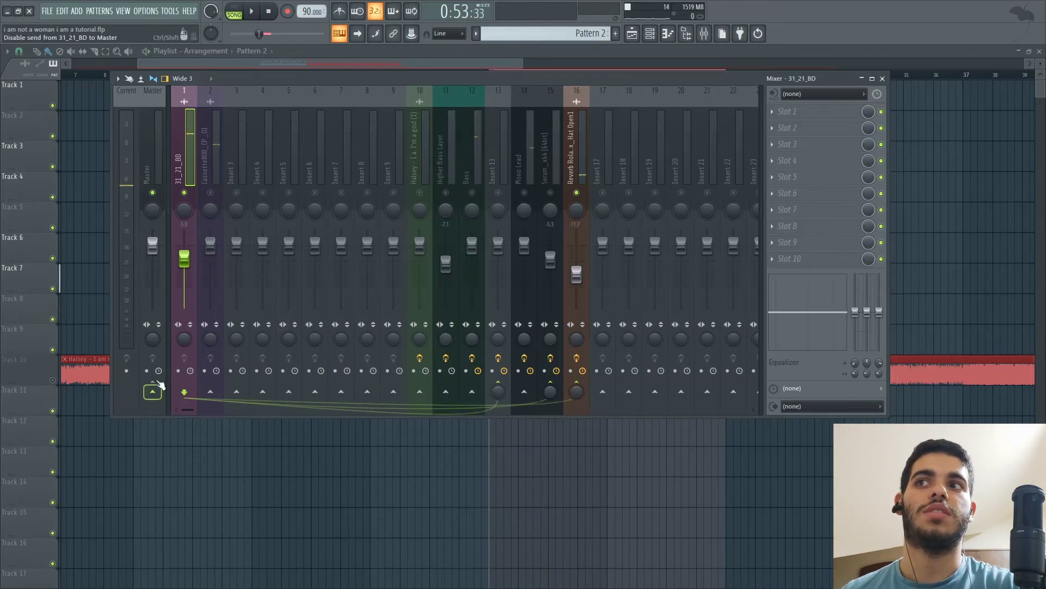
# - Unmute the Serum, Mono Lead and hat reverb tracks, then A/B the hat reverb during playback
pyautogui.click(550, 192)
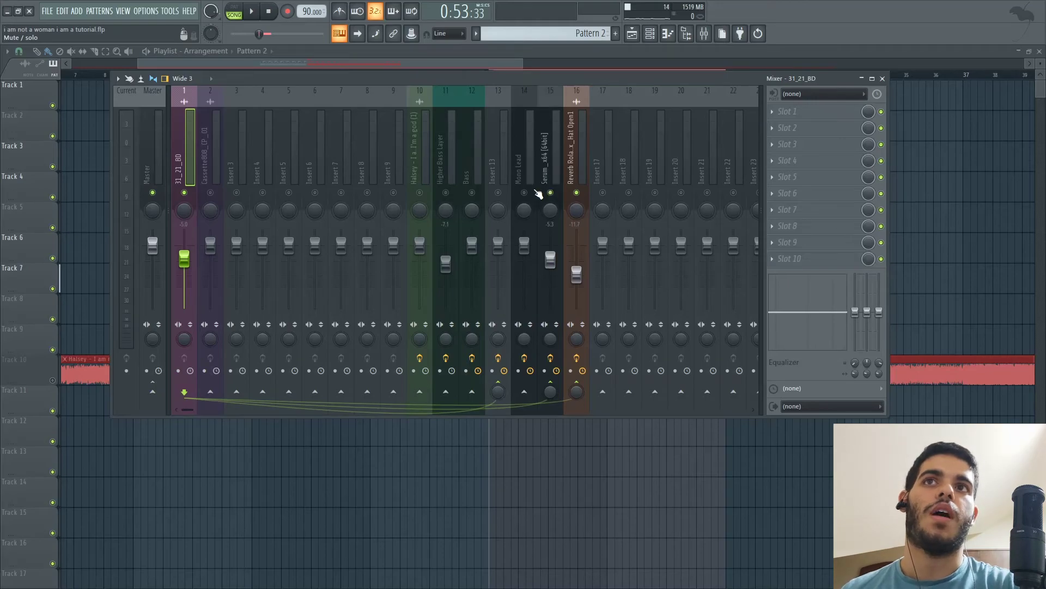
pyautogui.click(525, 193)
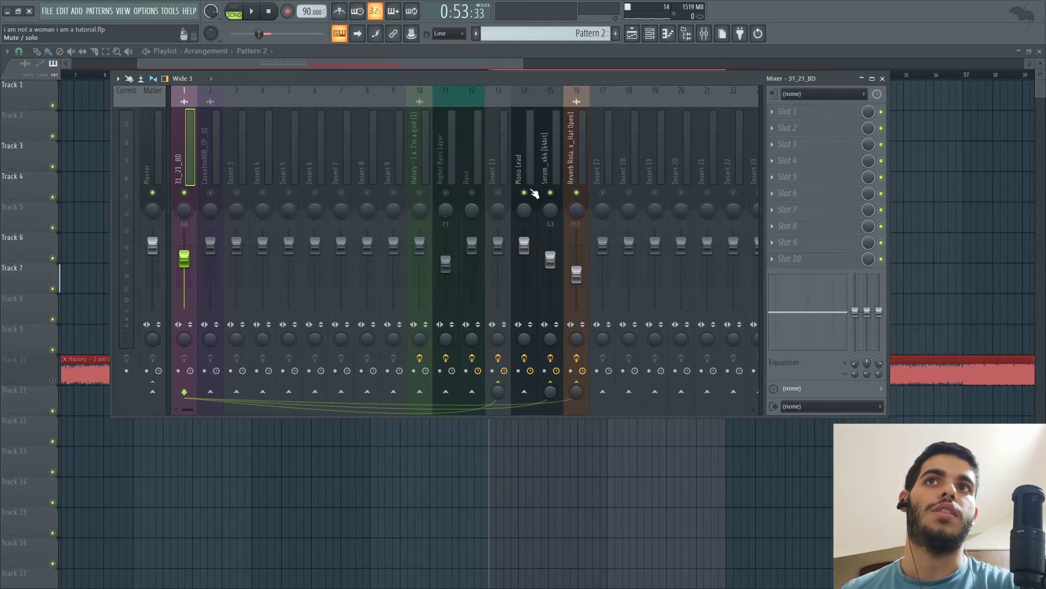
pyautogui.click(574, 192)
pyautogui.press('space')
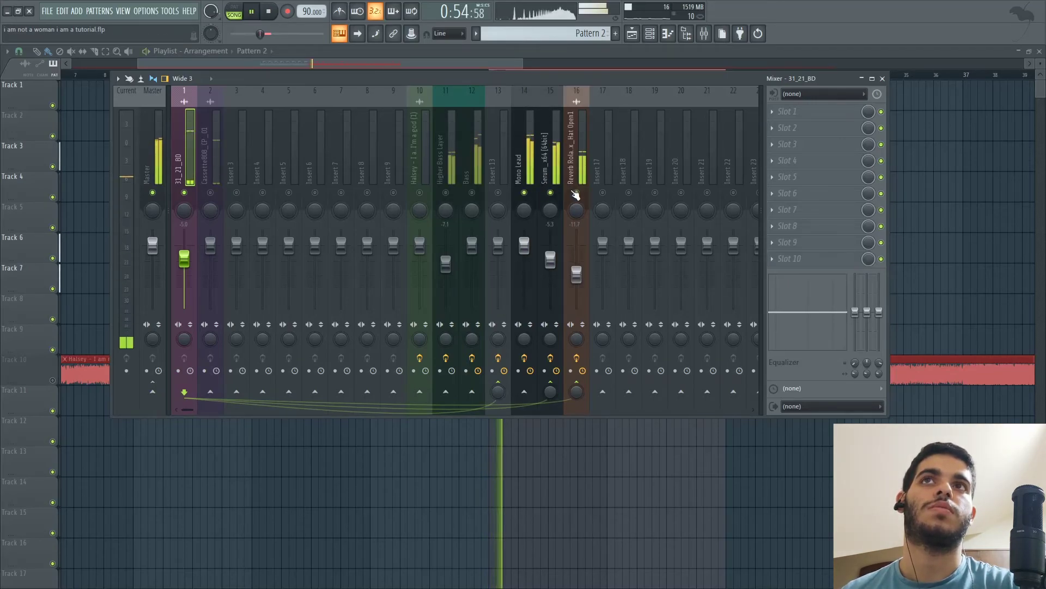
pyautogui.click(576, 193)
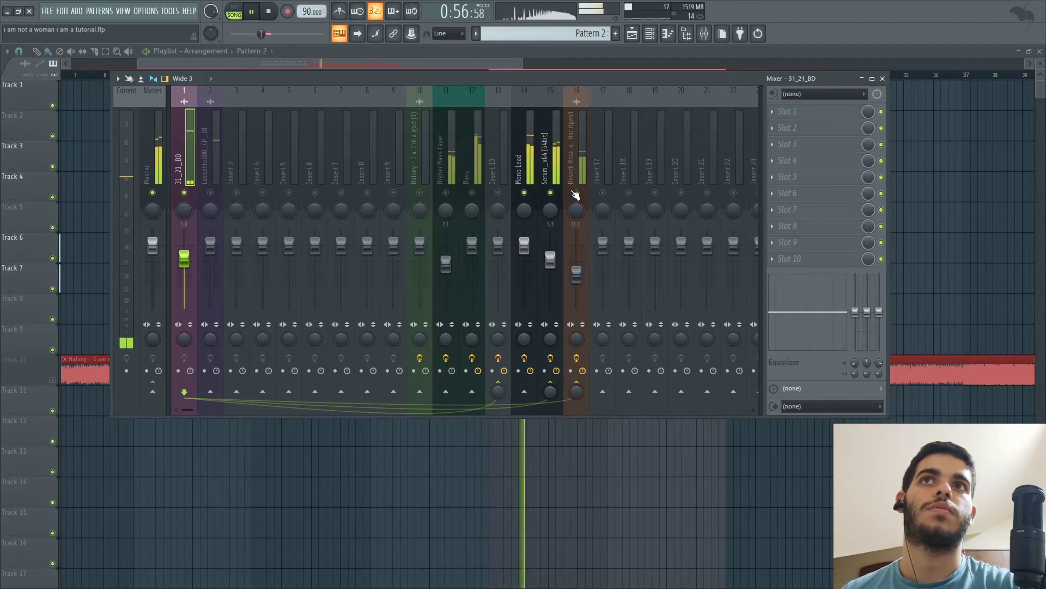
pyautogui.click(575, 193)
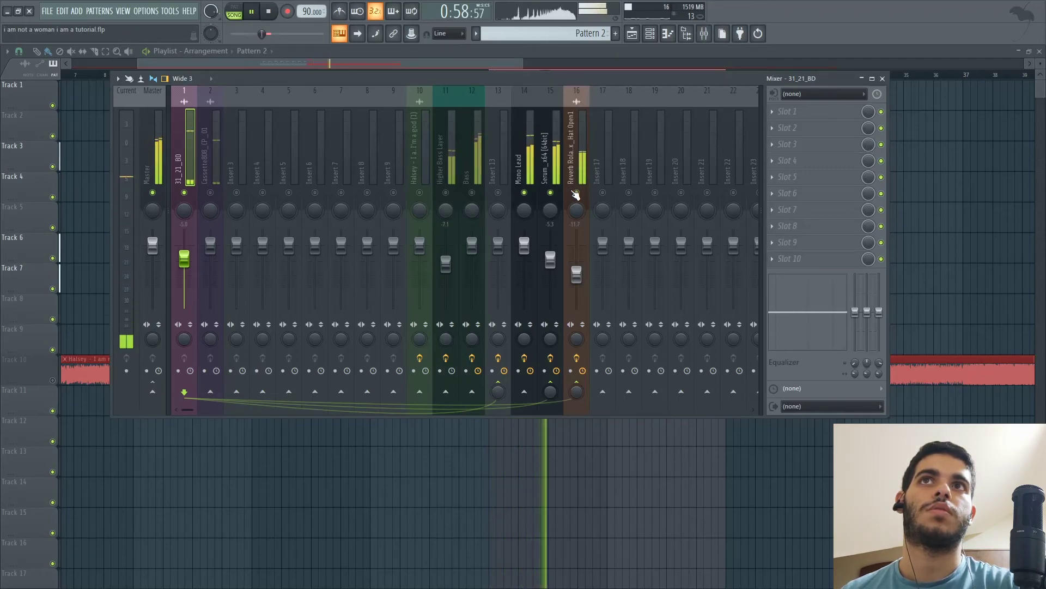
pyautogui.press('space')
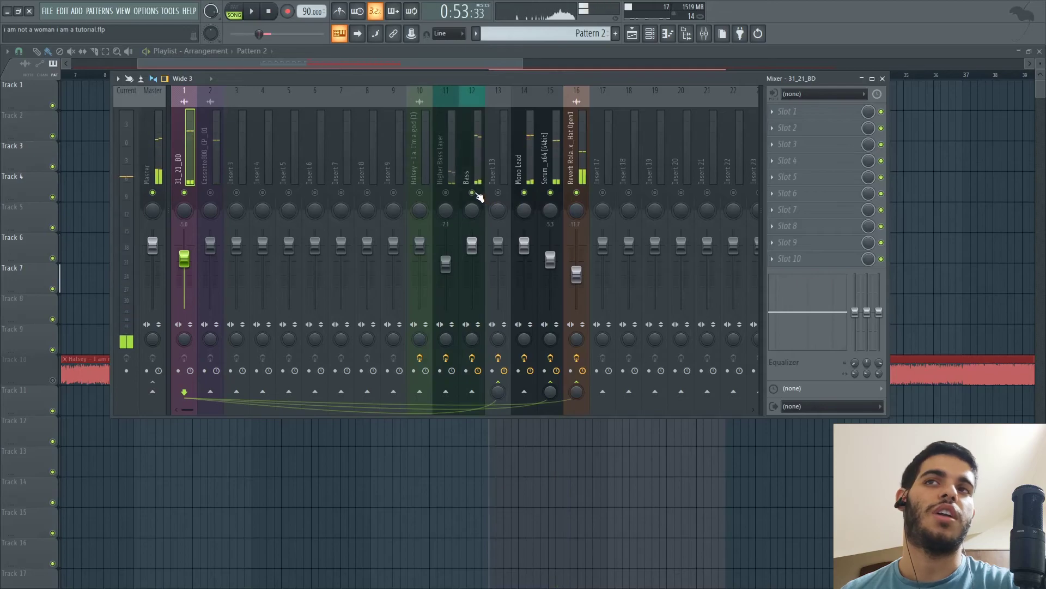
# - Unmute the Higher Bass Layer, then inspect the Mono Lead, hat reverb and 31_21_BD inserts
pyautogui.click(447, 193)
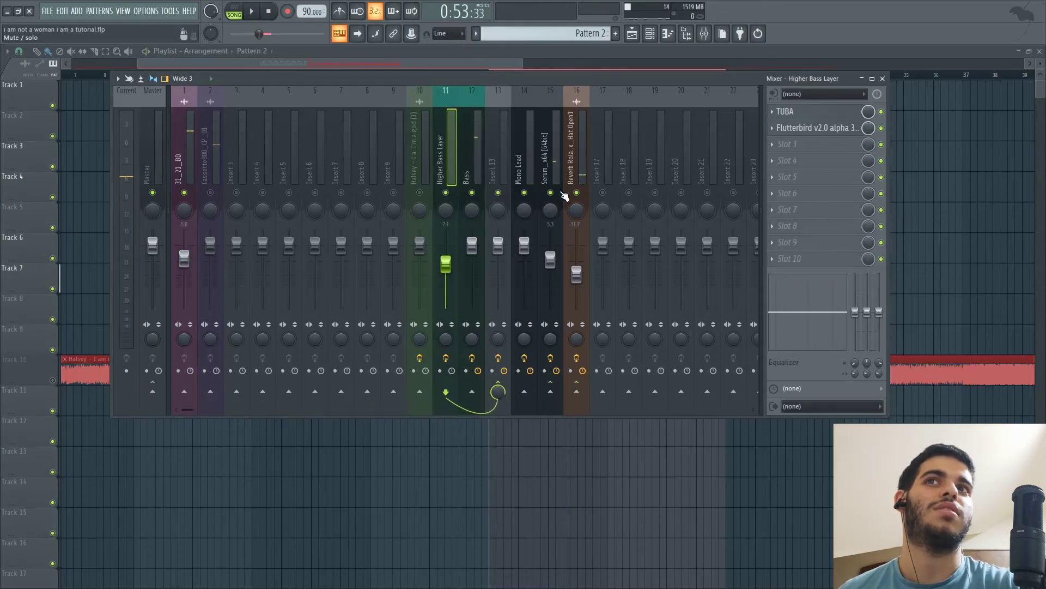
pyautogui.click(521, 158)
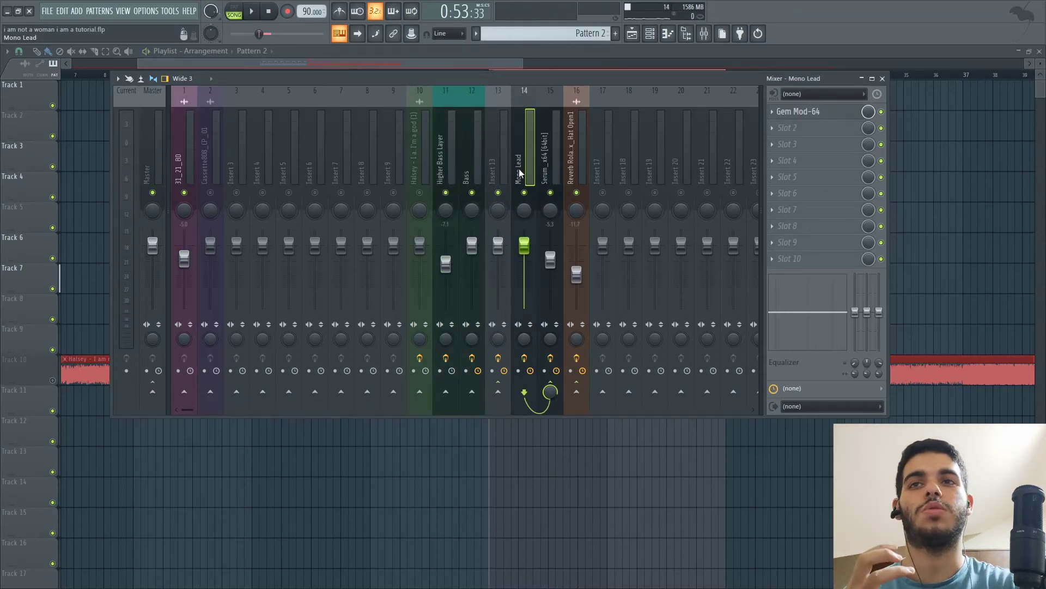
pyautogui.click(577, 164)
pyautogui.press('space')
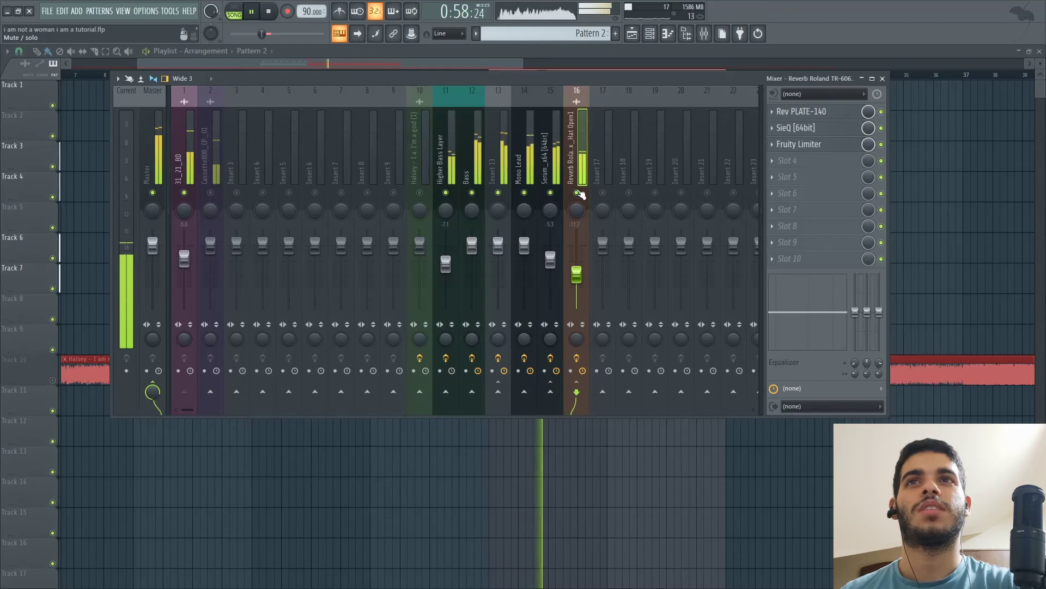
pyautogui.press('space')
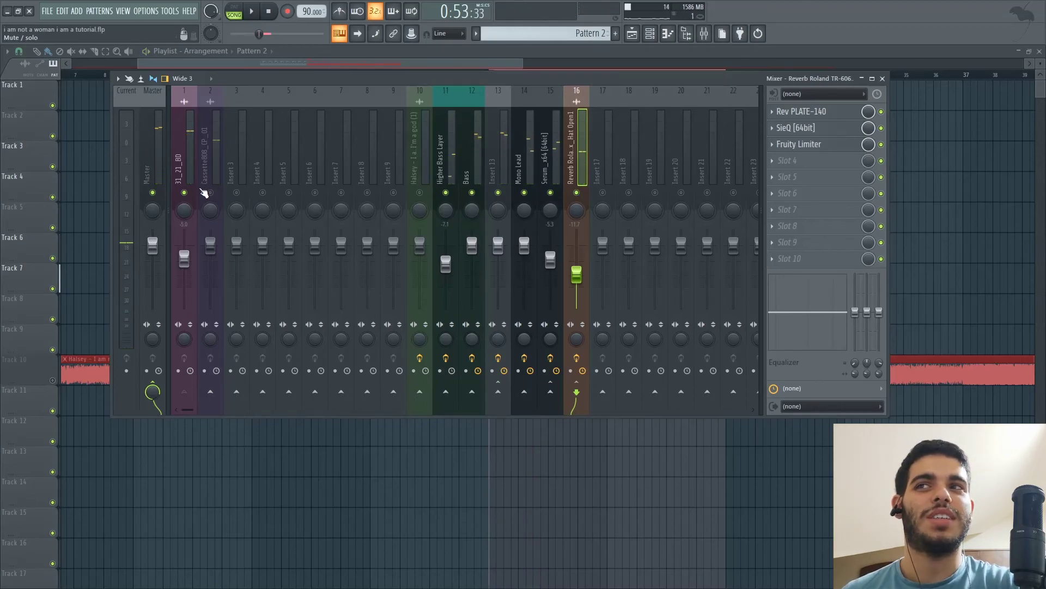
pyautogui.click(191, 194)
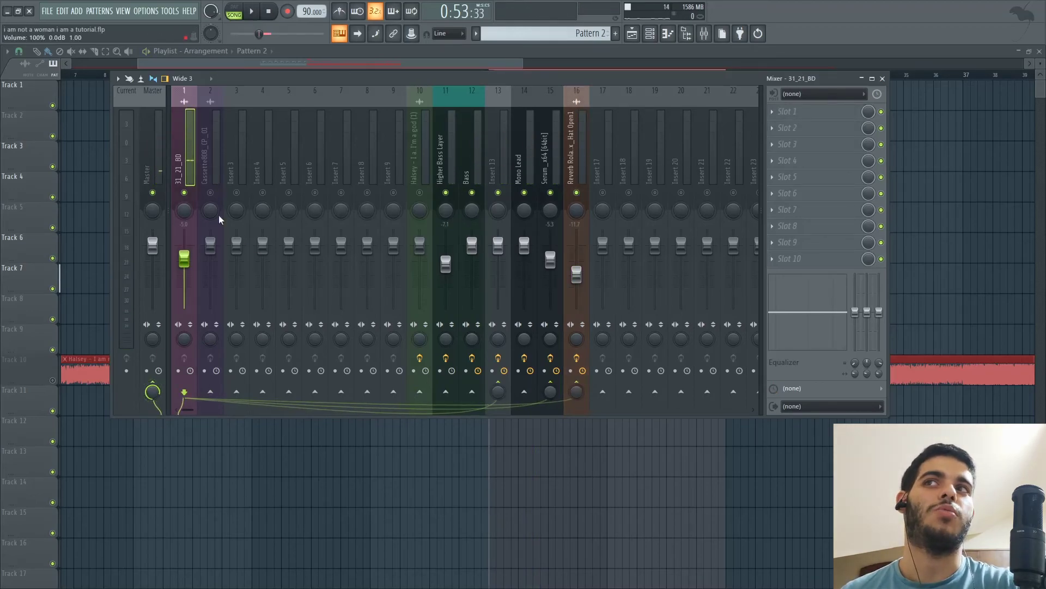
# - Move the song position to bar 20 and start playback
pyautogui.click(513, 62)
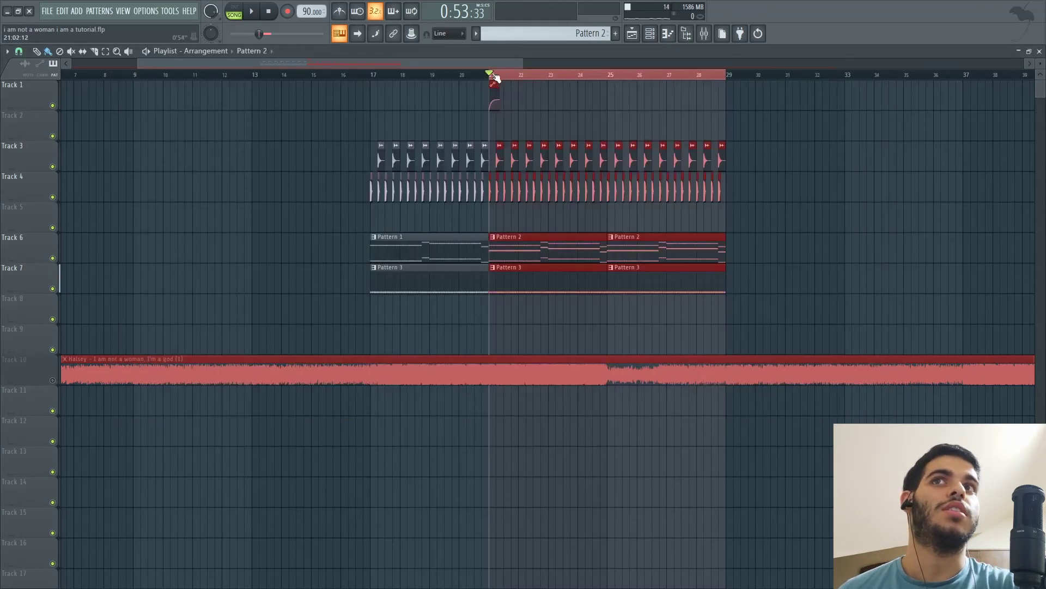
pyautogui.moveTo(492, 77); pyautogui.dragTo(469, 75)
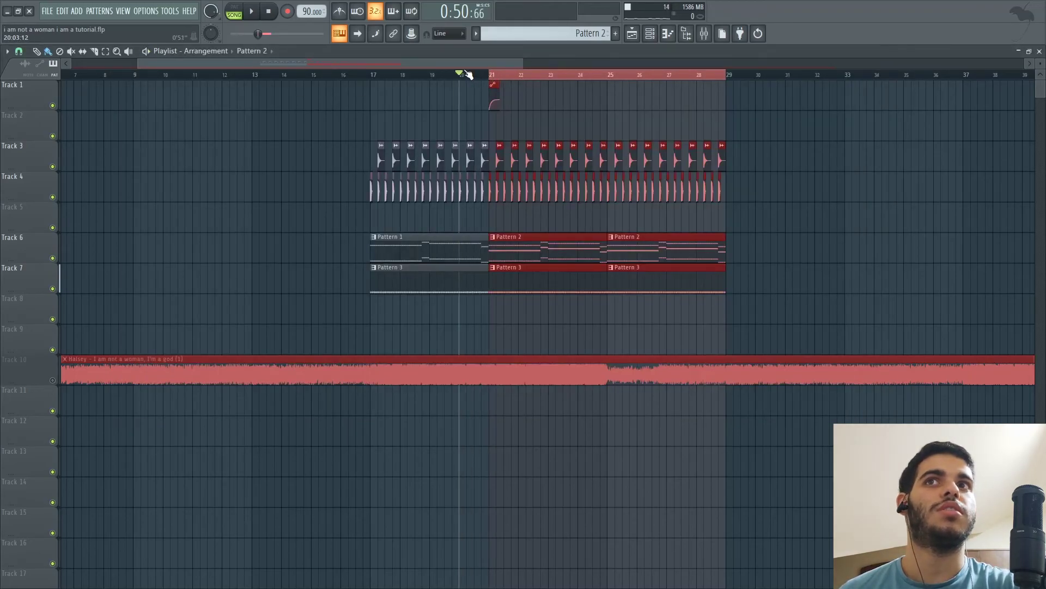
pyautogui.press('space')
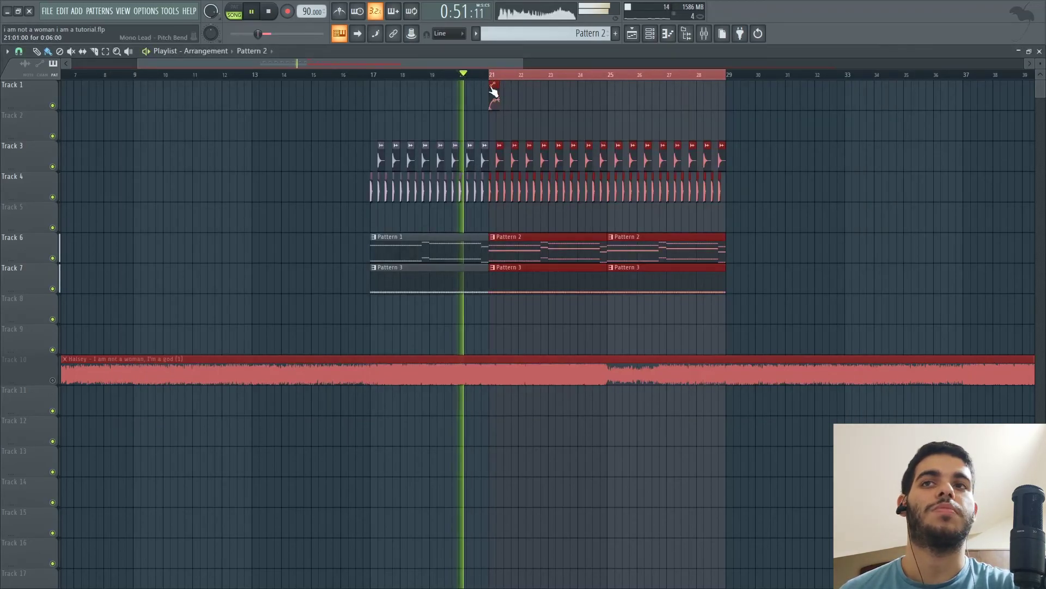
pyautogui.click(705, 35)
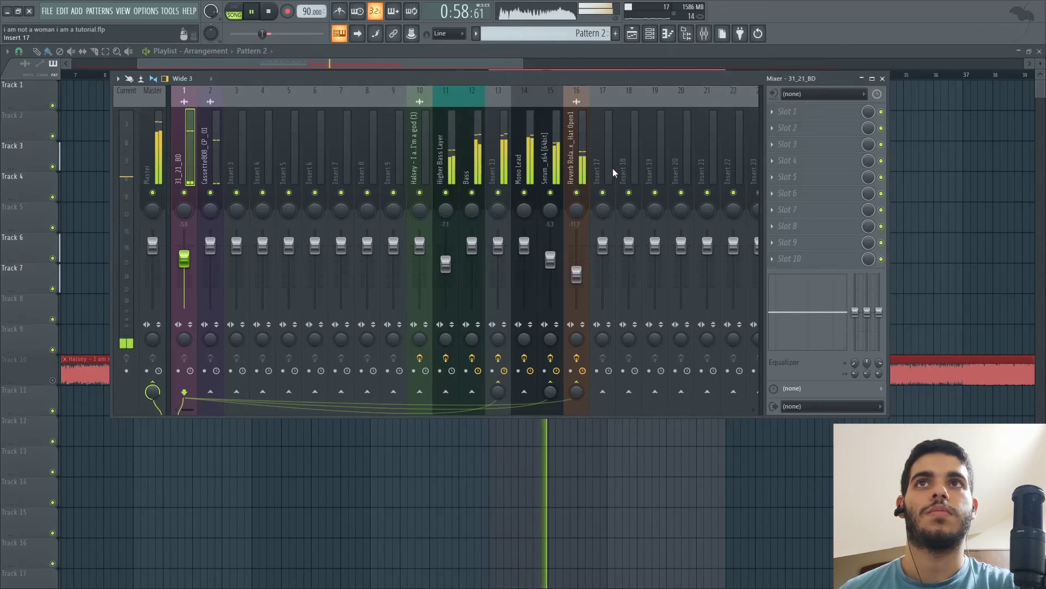
# - Lower the Serum_x64 insert volume to about -11.5 dB and replay the song
pyautogui.click(516, 60)
pyautogui.press('F9')
pyautogui.press('space')
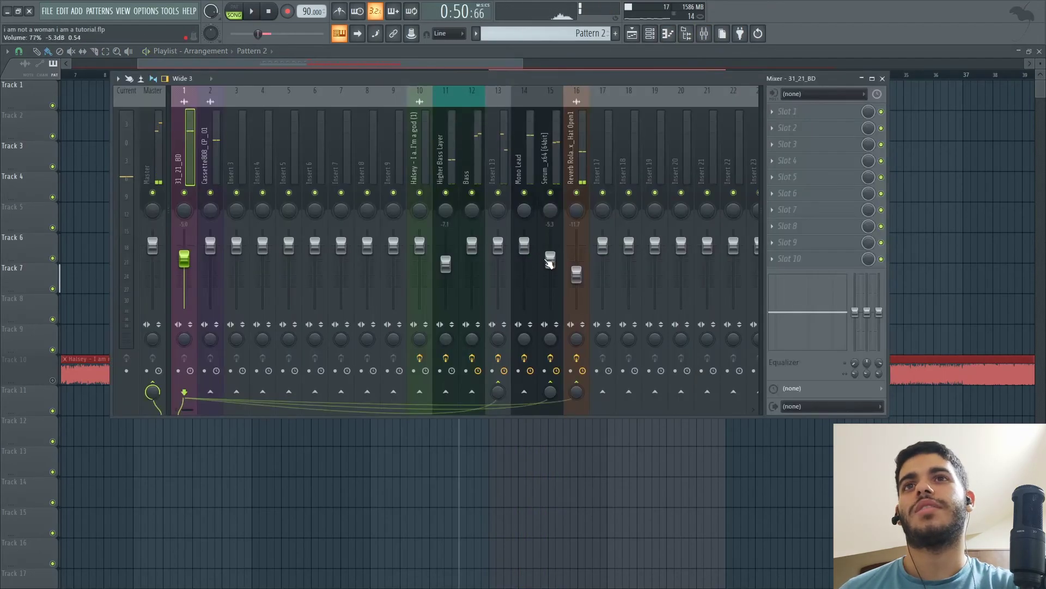
pyautogui.click(550, 267)
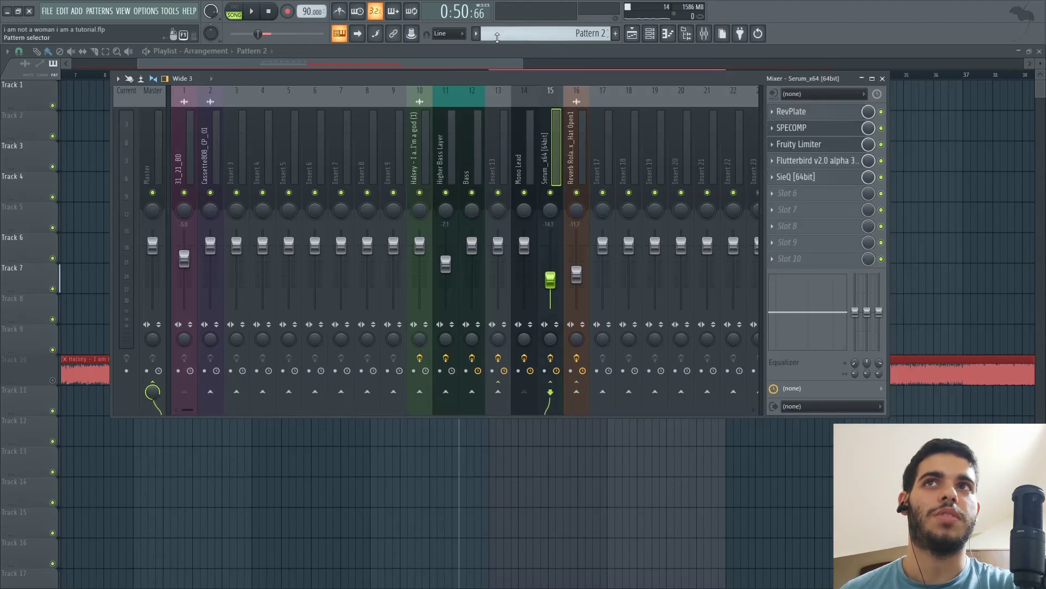
pyautogui.press('F9')
pyautogui.press('space')
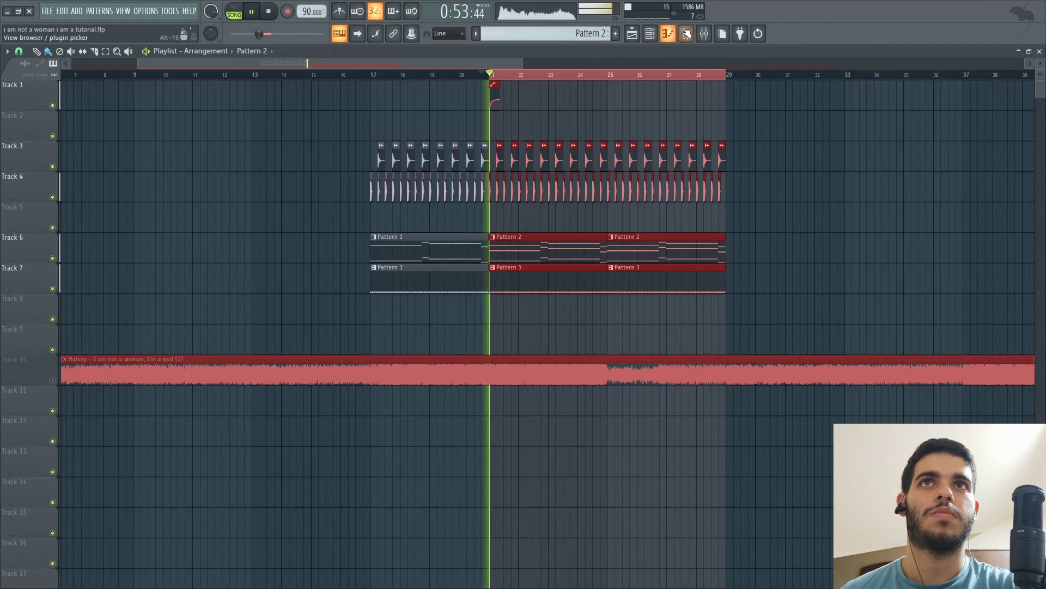
pyautogui.press('F9')
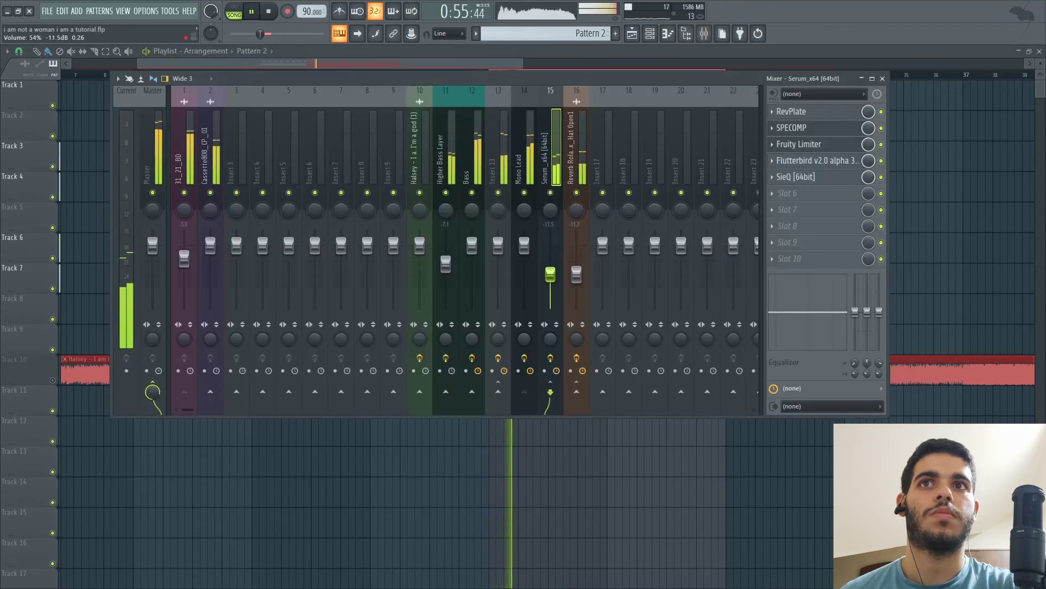
# - Stop playback and restart the song from about bar 24.5
pyautogui.press('F9')
pyautogui.press('space')
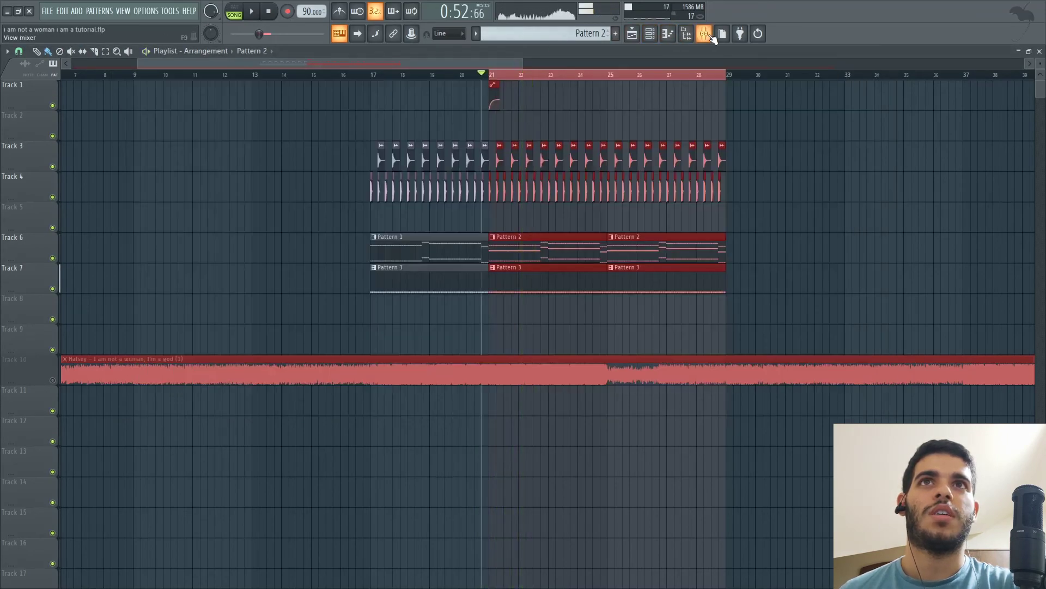
pyautogui.click(710, 34)
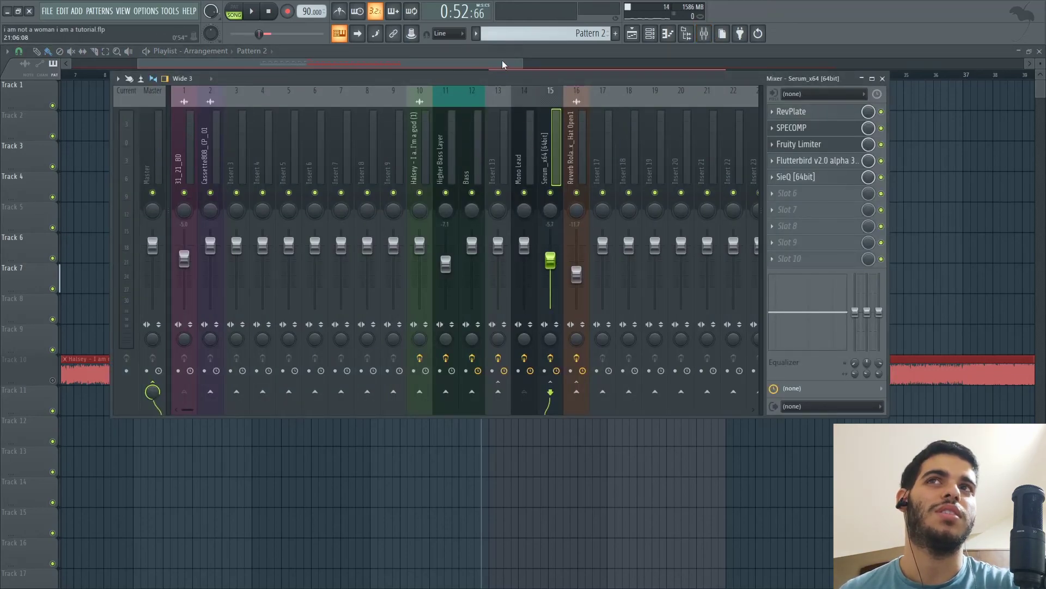
pyautogui.press('F9')
pyautogui.click(602, 76)
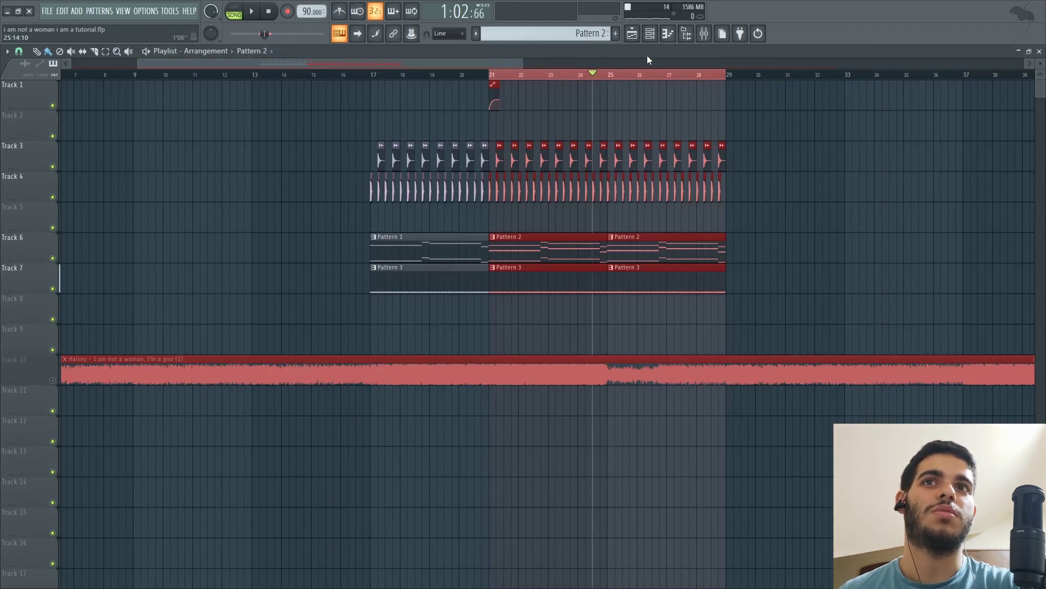
pyautogui.press('space')
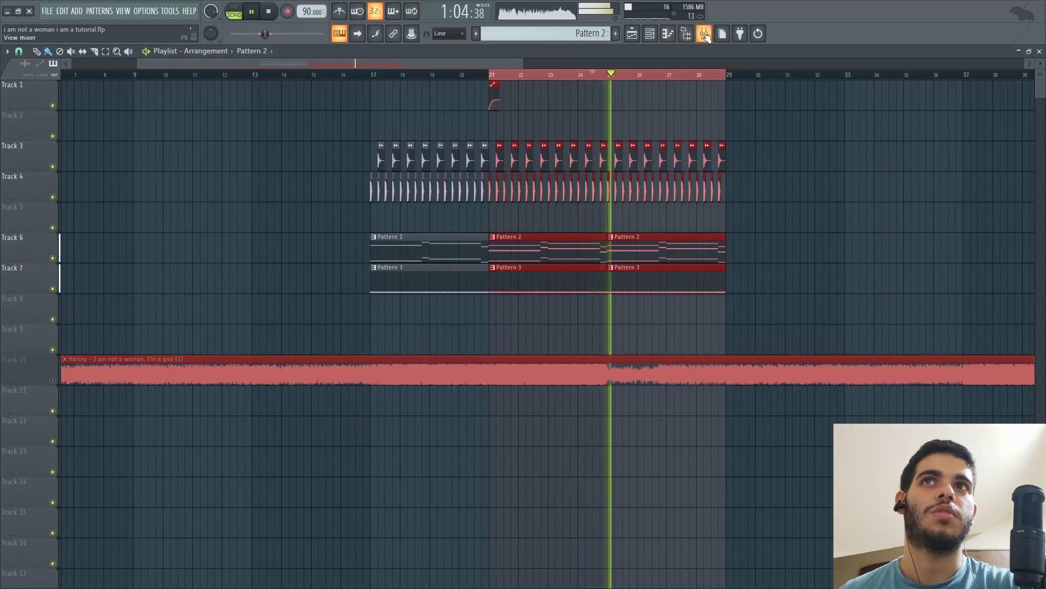
pyautogui.click(705, 35)
pyautogui.press('space')
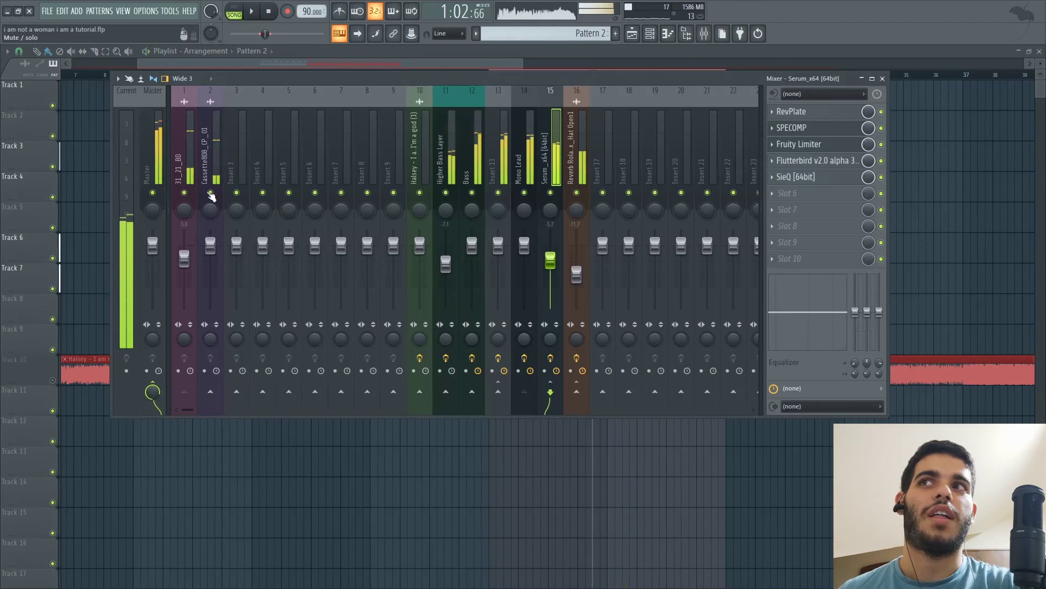
# - Mute the 31_21_BD, Cassette808 and hat reverb channels and play the synths alone
pyautogui.click(211, 192)
pyautogui.click(184, 193)
pyautogui.click(577, 191)
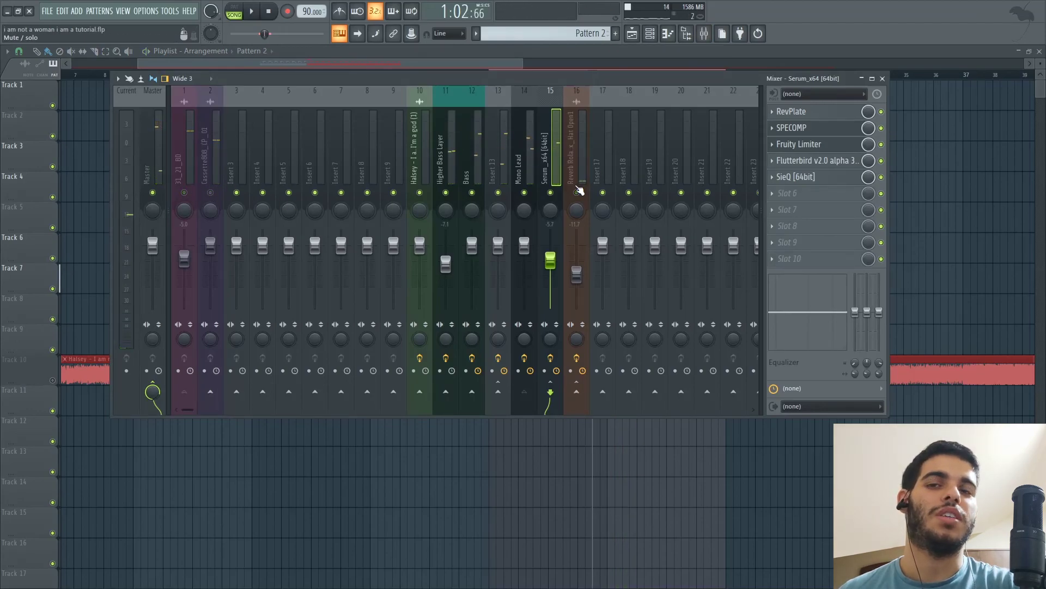
pyautogui.click(492, 60)
pyautogui.press('space')
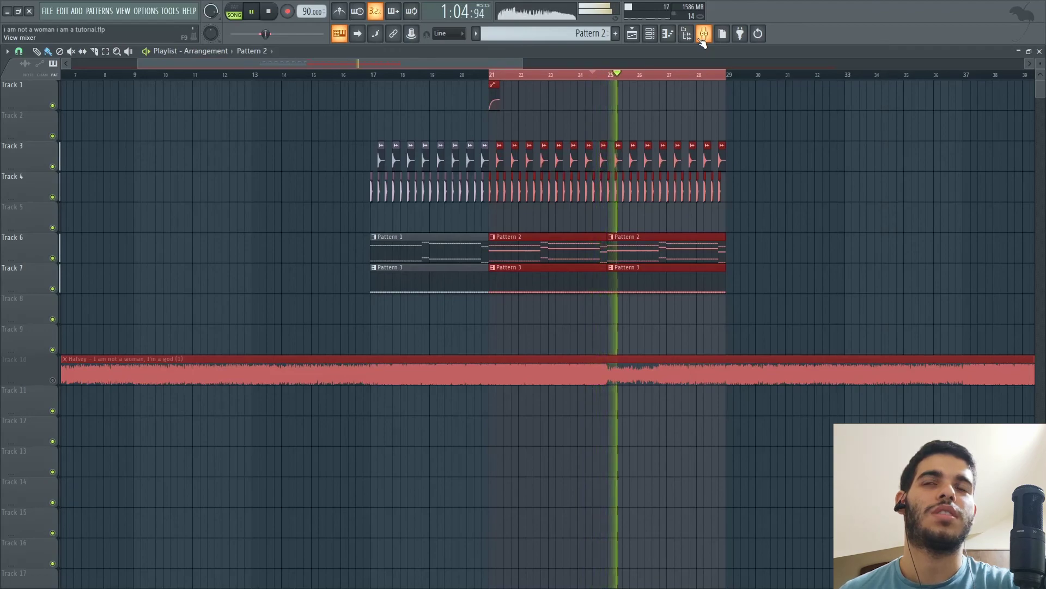
pyautogui.press('space')
pyautogui.click(703, 36)
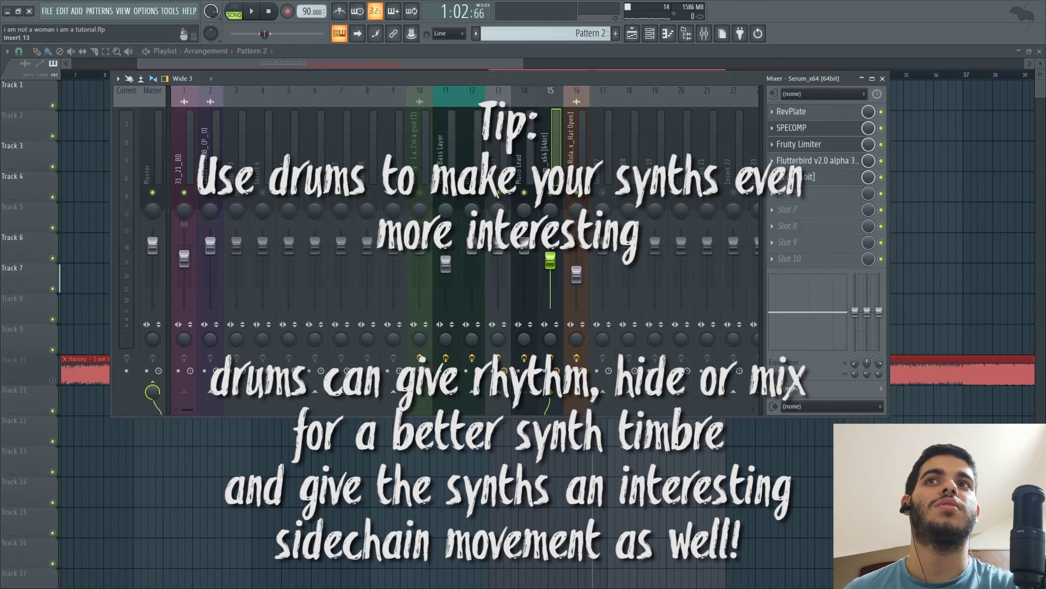
# - Close the Mixer and set the playlist song position just before bar 21
pyautogui.click(516, 57)
pyautogui.click(489, 76)
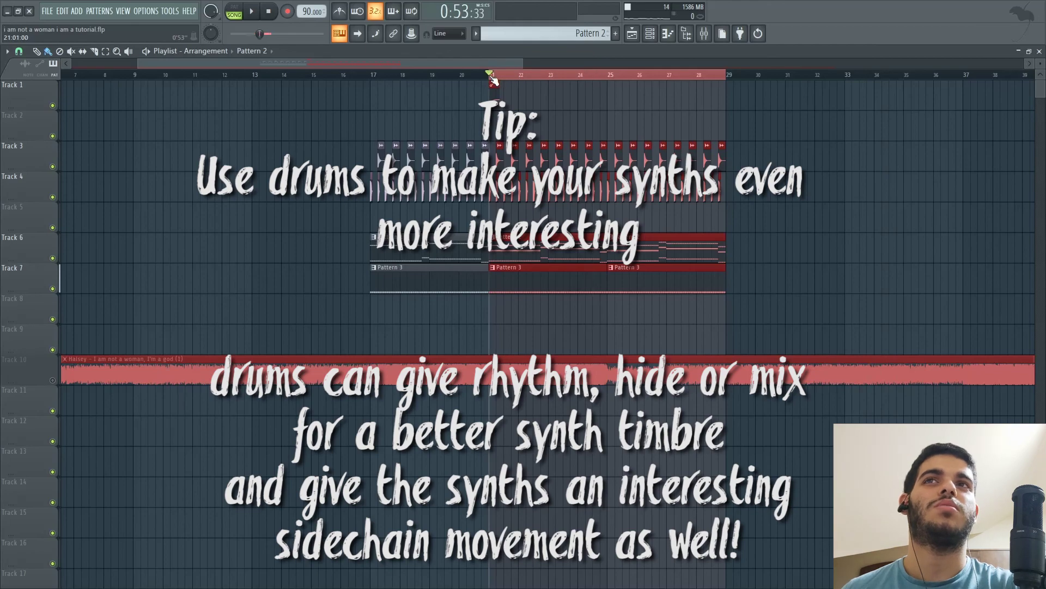